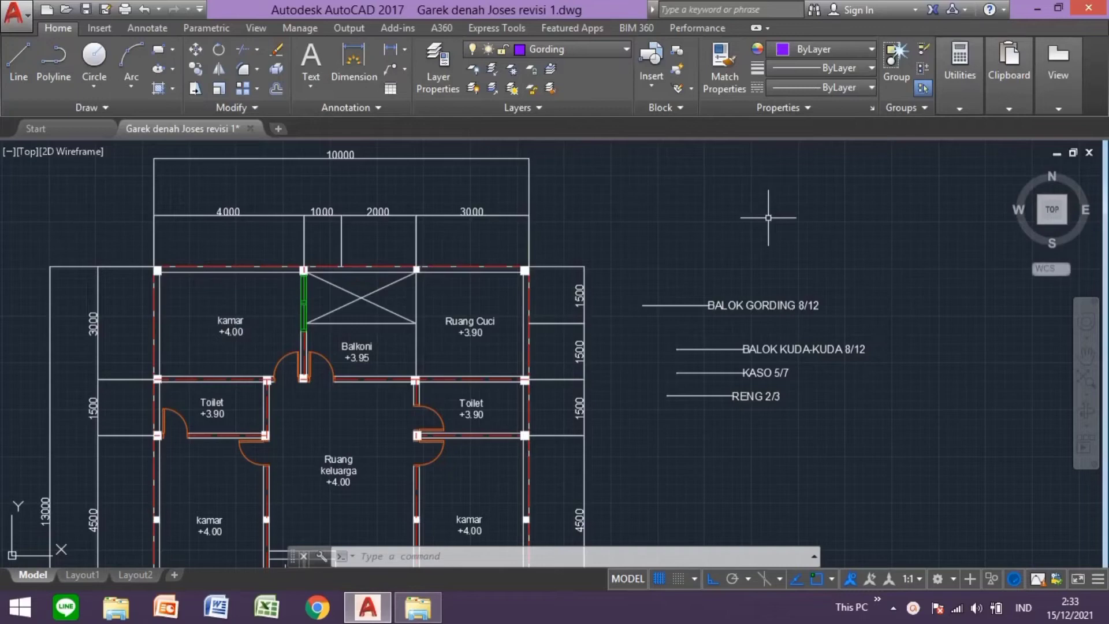
# - Make layer 0 the current layer
pyautogui.click(600, 49)
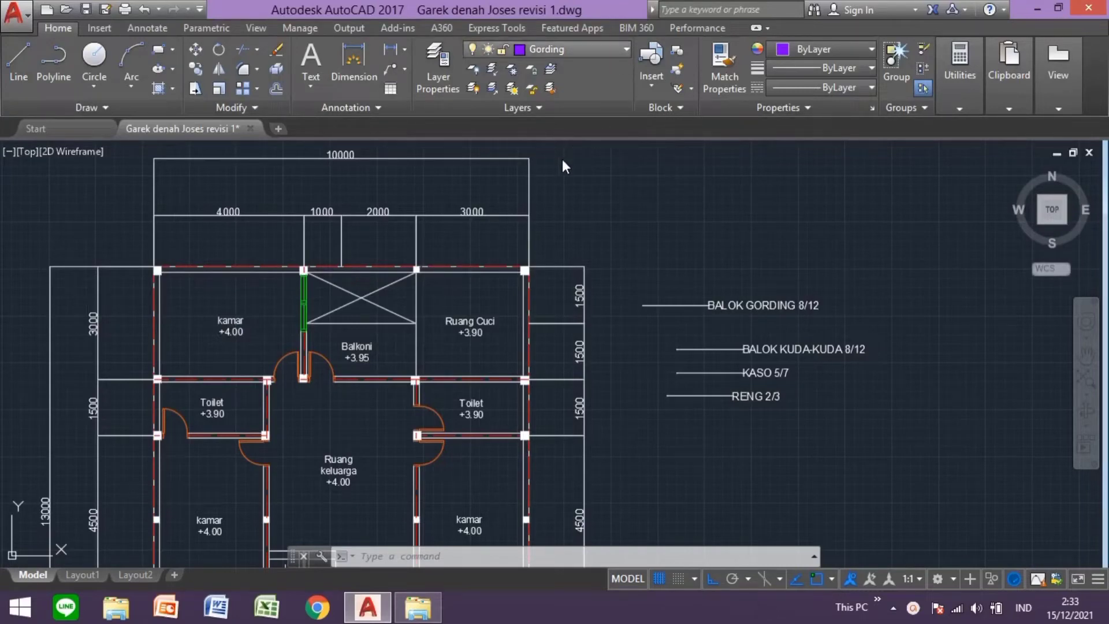
pyautogui.scroll(10, 556, 171)
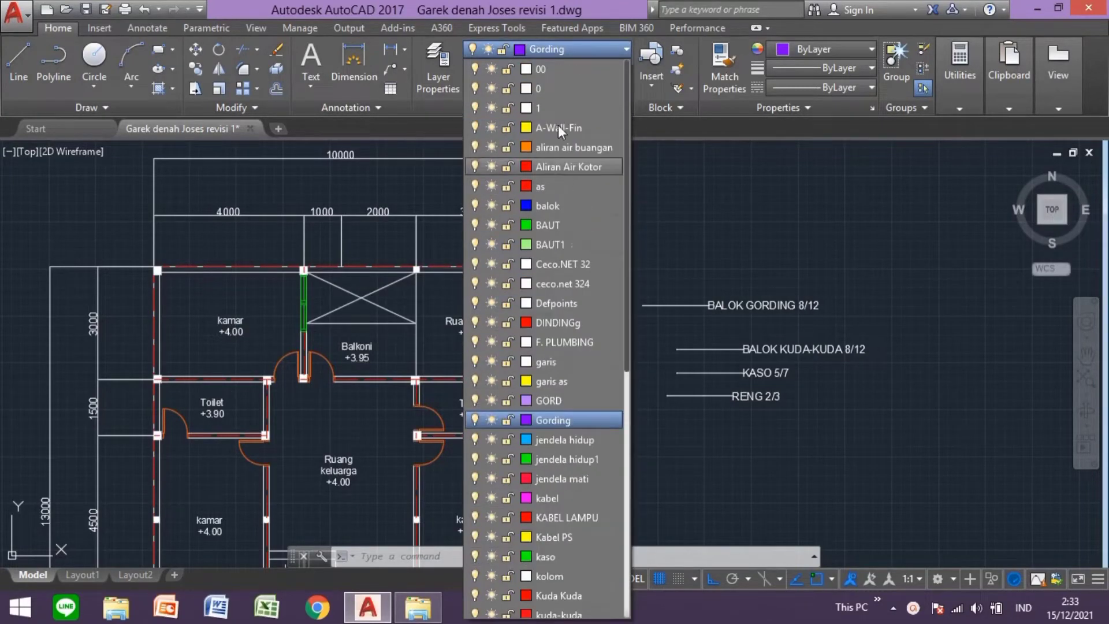
pyautogui.click(561, 87)
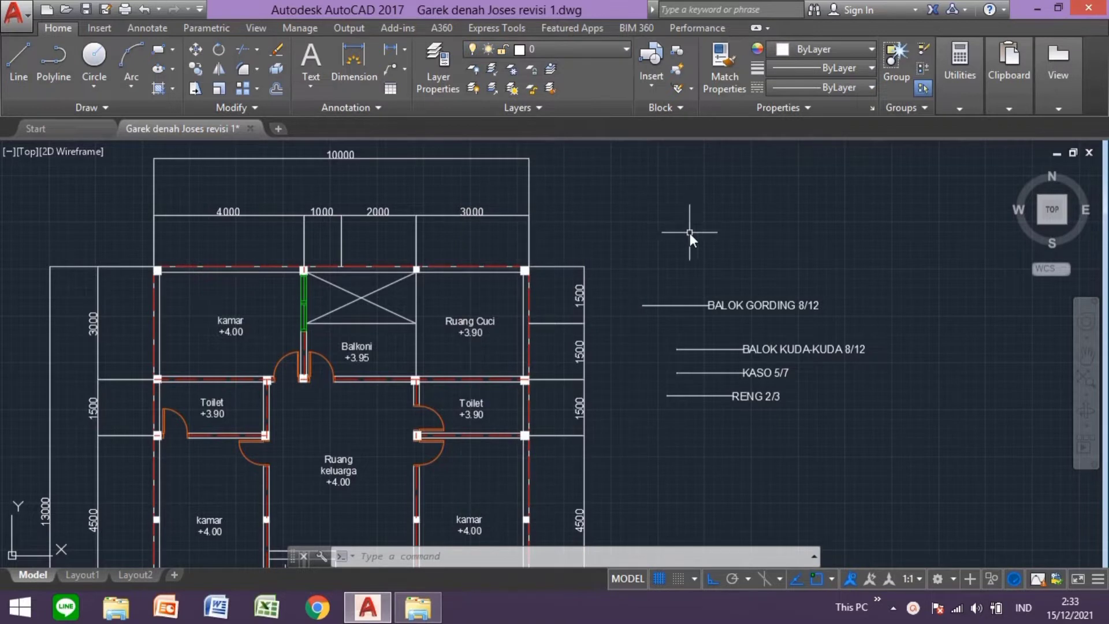
# - Draw a 1600 × 1600 square above the legend
pyautogui.click(158, 54)
pyautogui.click(640, 178)
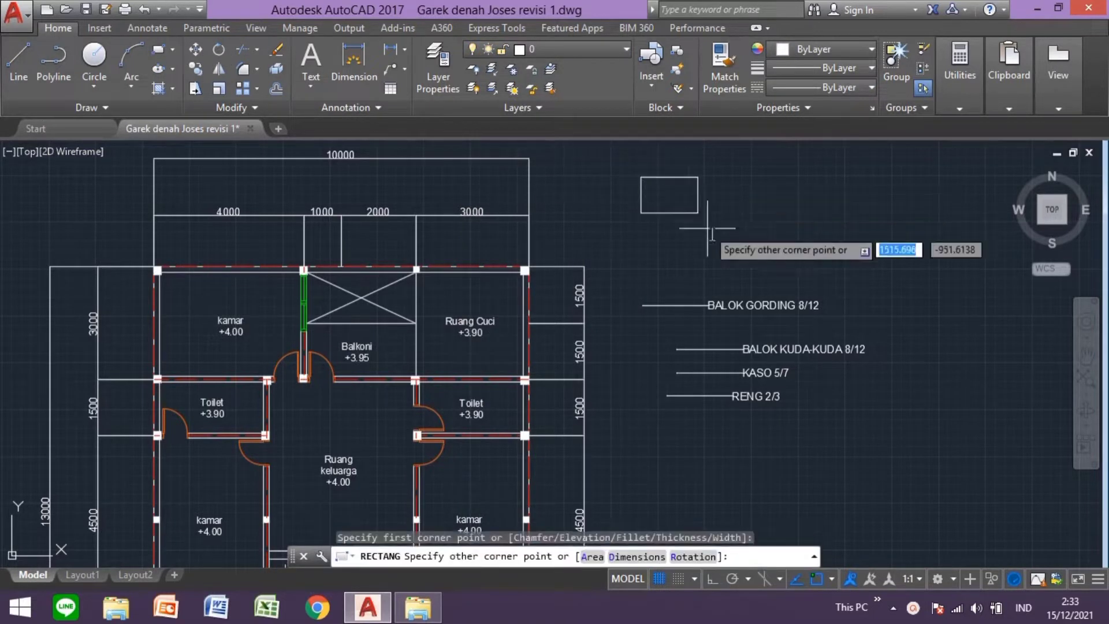
pyautogui.write('1600')
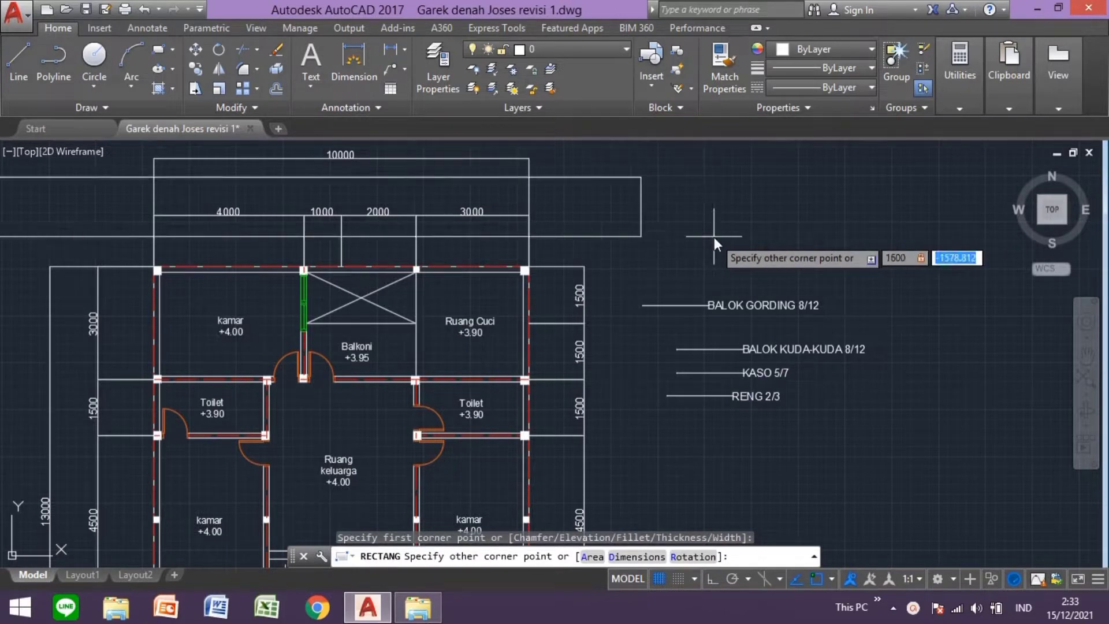
pyautogui.press('Tab')
pyautogui.write('1600')
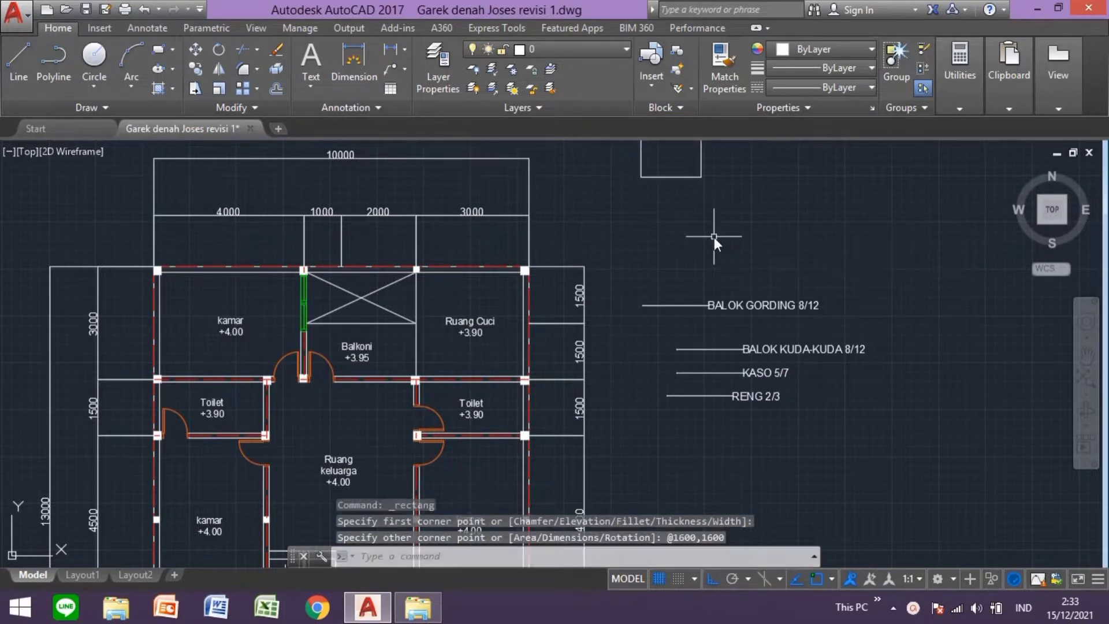
pyautogui.press('Return')
# - Copy the 1600 square from its centre point to the top-left wall corner
pyautogui.moveTo(691, 265); pyautogui.dragTo(683, 364, button='middle')
pyautogui.click(717, 291)
pyautogui.click(625, 210)
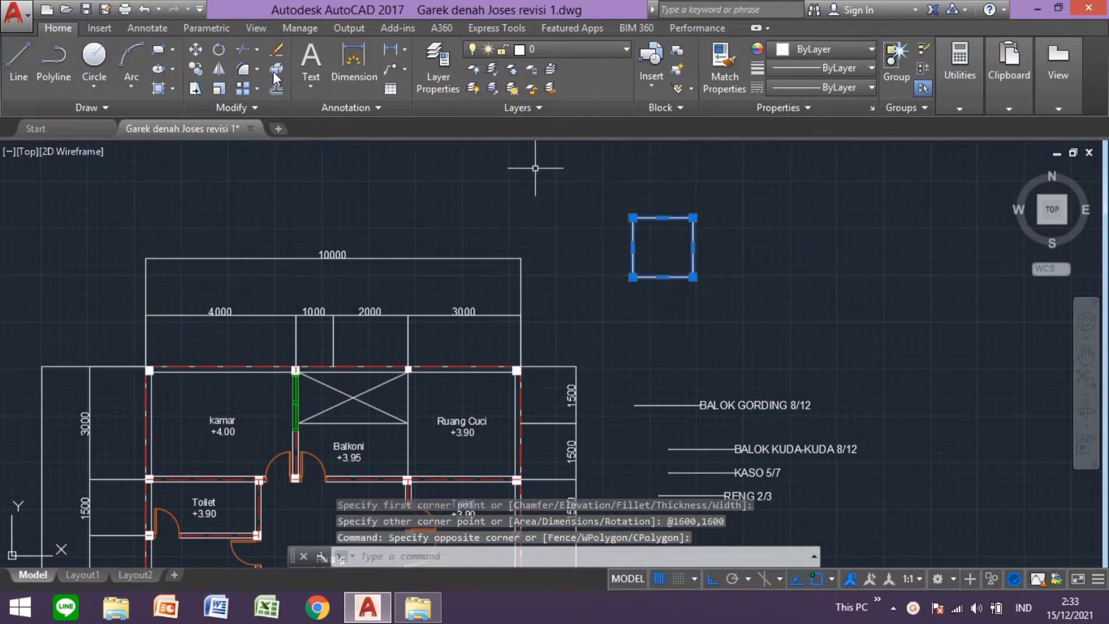
pyautogui.click(195, 69)
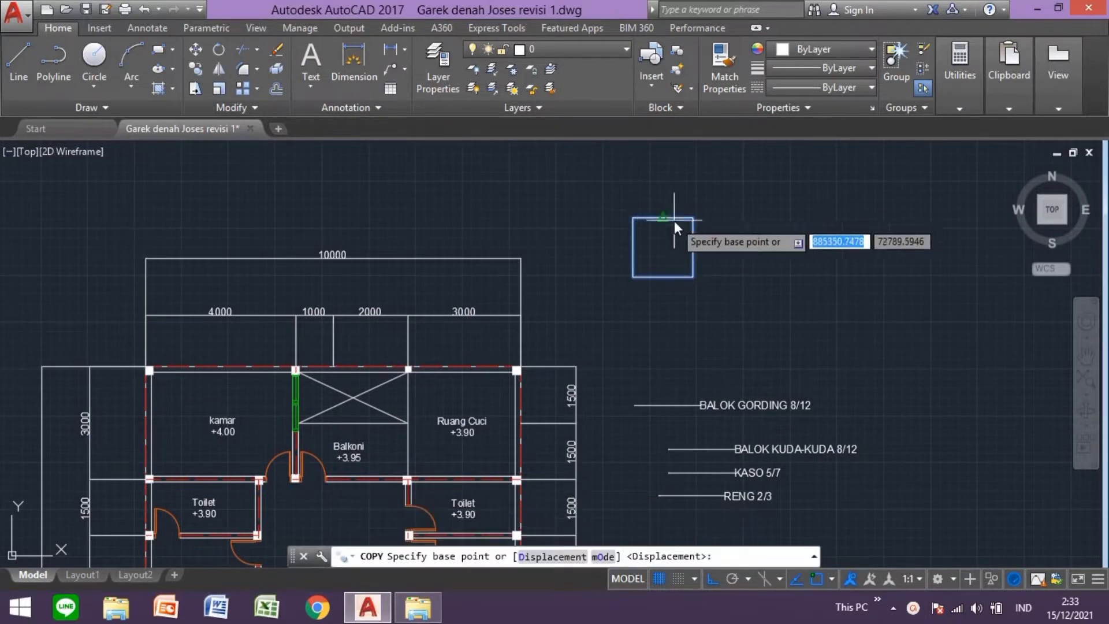
pyautogui.click(663, 249)
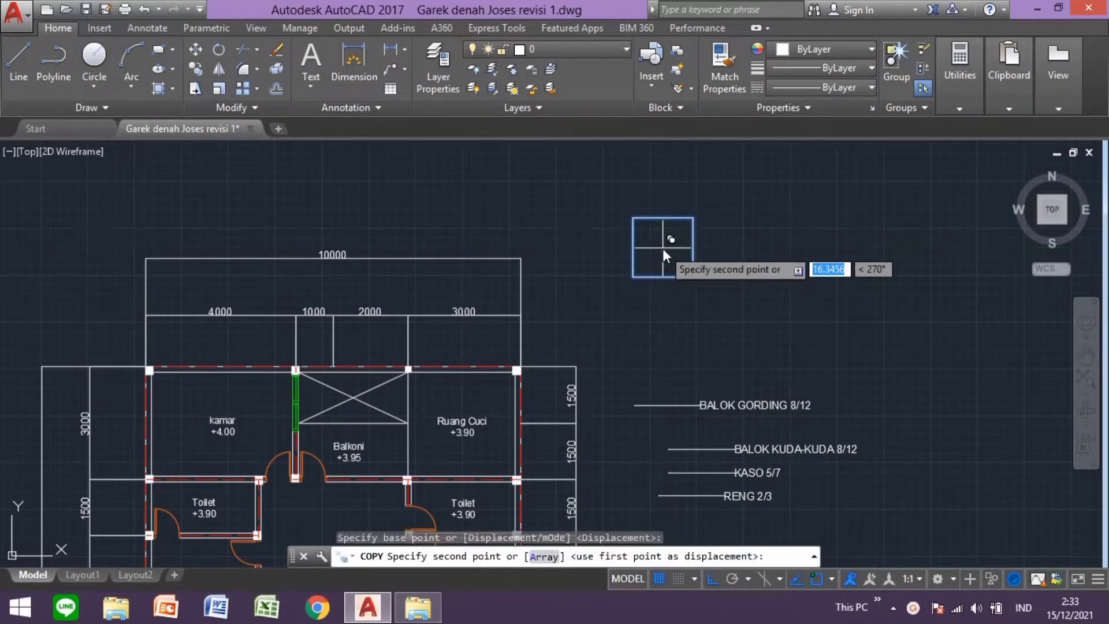
pyautogui.scroll(-2, 381, 371)
pyautogui.scroll(5, 439, 373)
pyautogui.scroll(5, 421, 371)
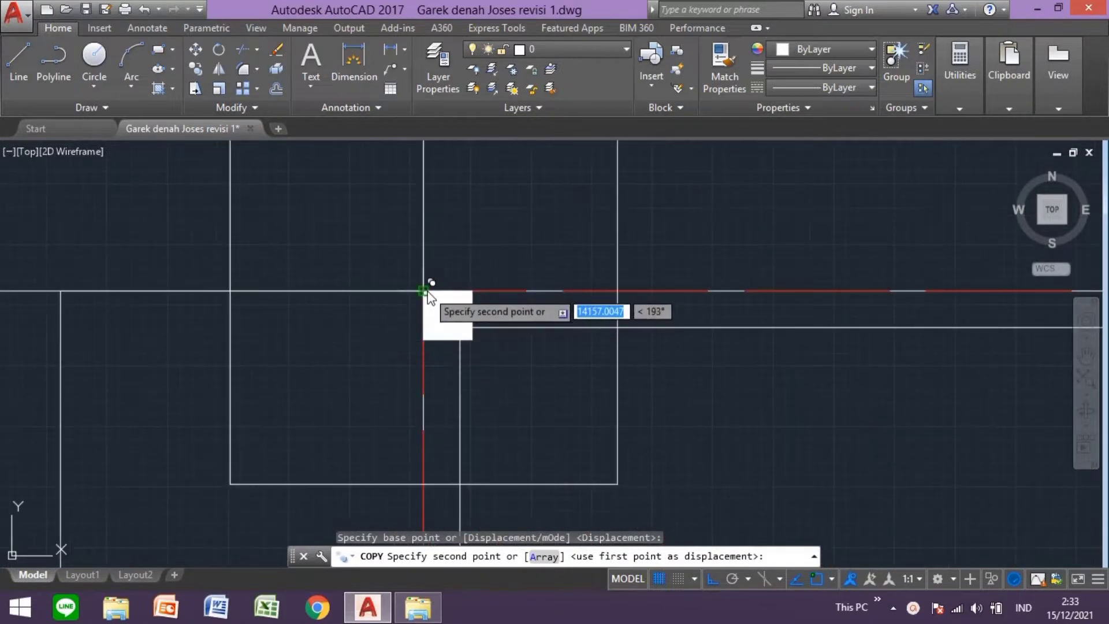
pyautogui.click(425, 291)
# - Place further square copies at two more wall corners and the Ruang Kerja corner
pyautogui.scroll(-5, 554, 239)
pyautogui.scroll(-2, 572, 237)
pyautogui.scroll(5, 538, 325)
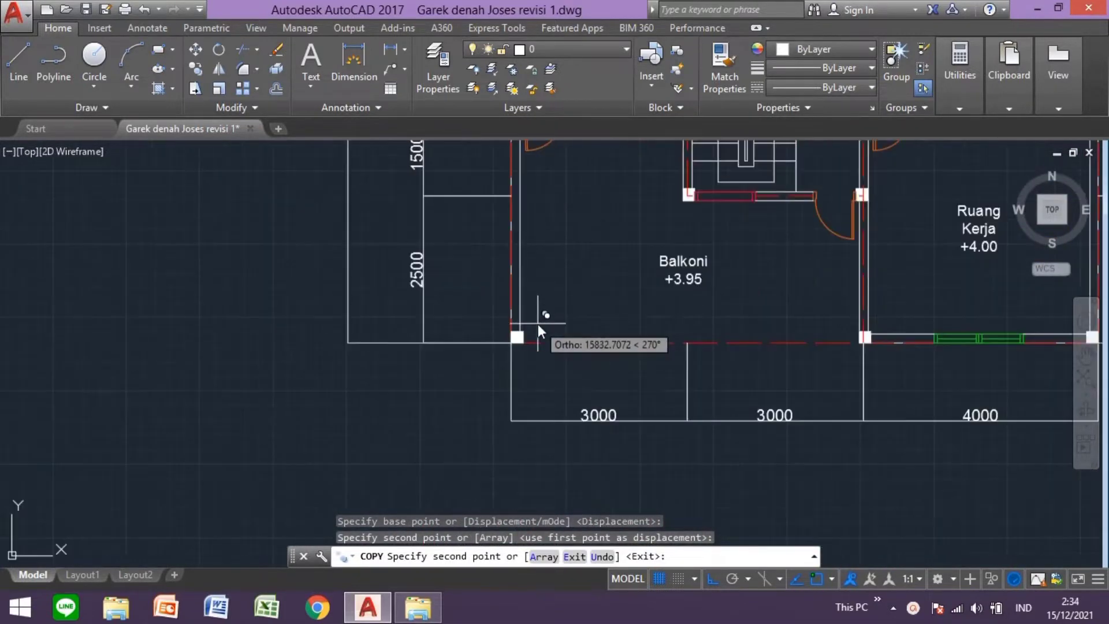
pyautogui.scroll(3, 450, 388)
pyautogui.click(423, 394)
pyautogui.scroll(-5, 532, 375)
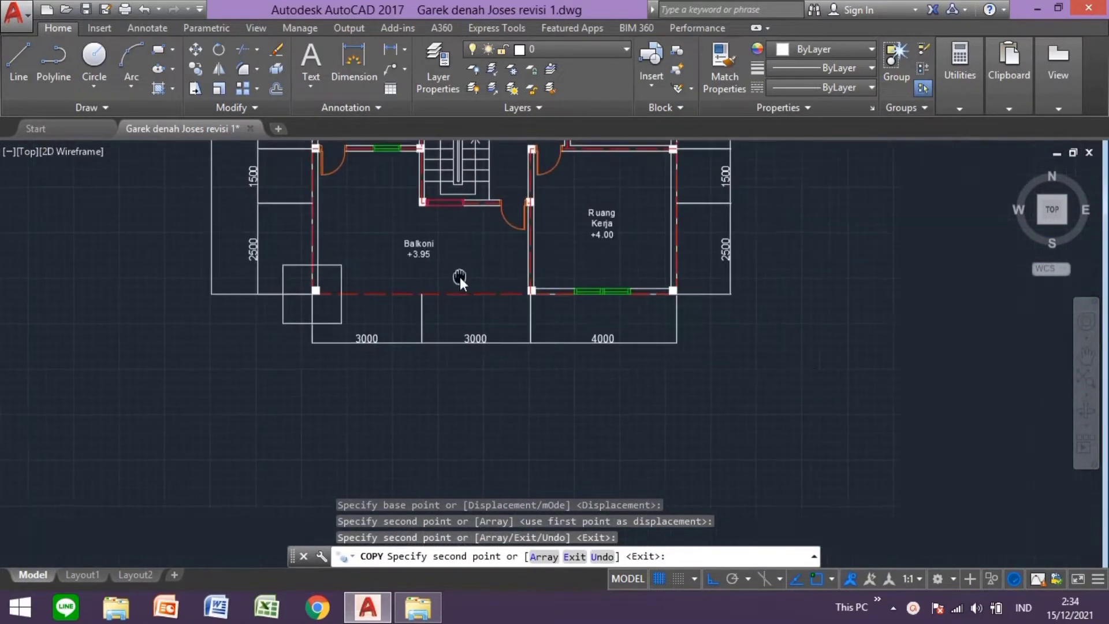
pyautogui.scroll(5, 688, 296)
pyautogui.scroll(4, 688, 296)
pyautogui.click(646, 277)
pyautogui.scroll(-5, 647, 271)
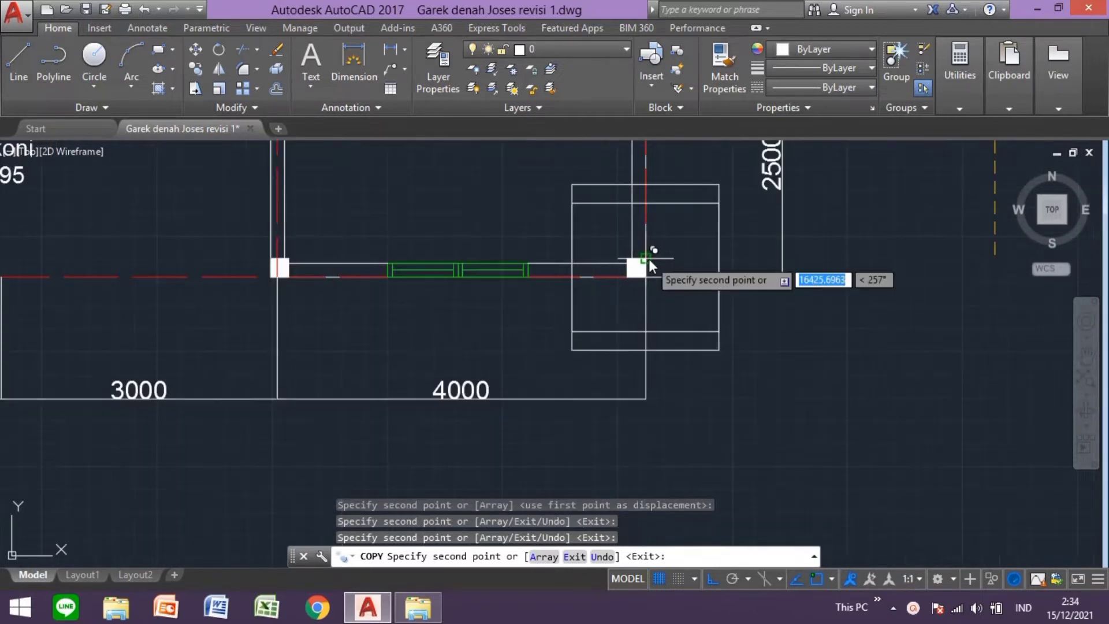
pyautogui.scroll(-5, 668, 387)
pyautogui.scroll(-2, 656, 376)
pyautogui.scroll(5, 611, 294)
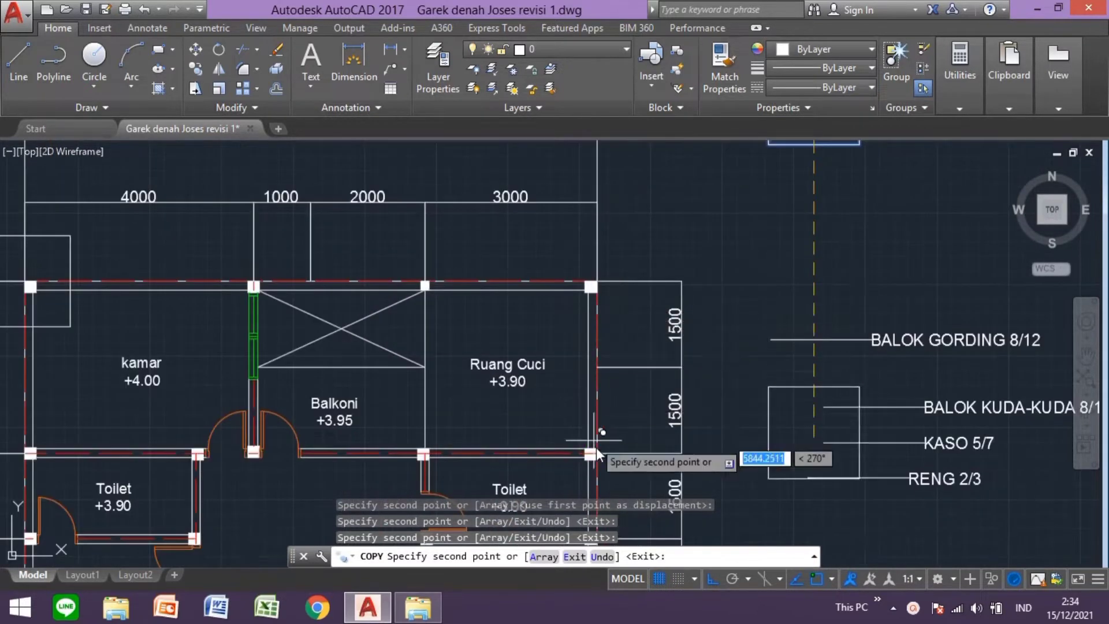
pyautogui.scroll(3, 597, 447)
pyautogui.click(603, 455)
# - Pan toward the Balkoni door opening and end the copy command
pyautogui.moveTo(603, 455); pyautogui.dragTo(611, 403, button='middle')
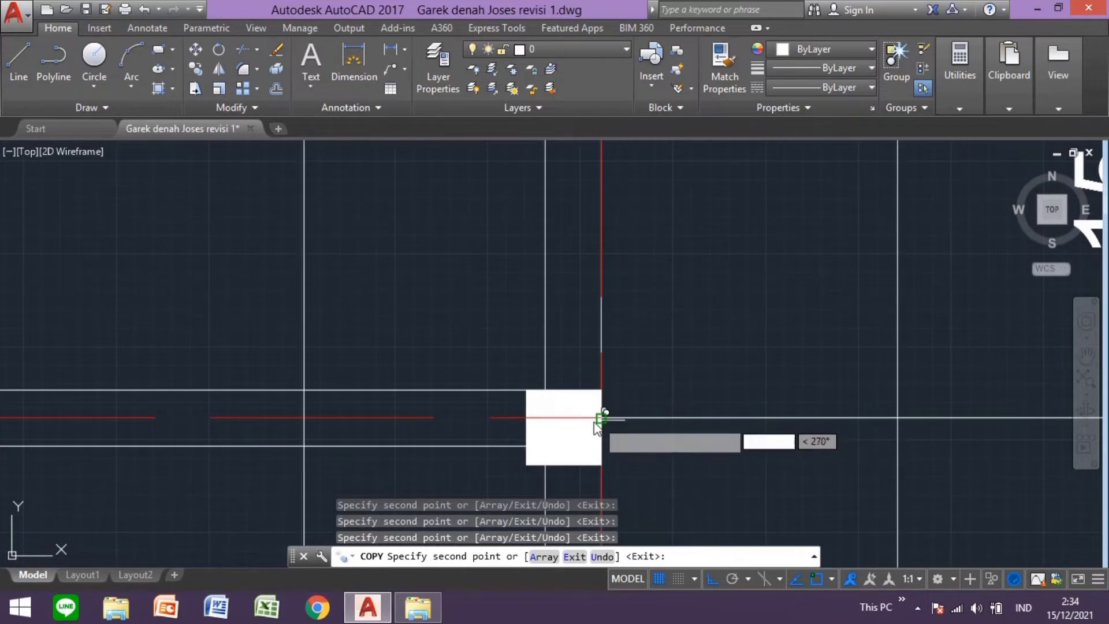
pyautogui.scroll(-5, 519, 371)
pyautogui.moveTo(519, 371); pyautogui.dragTo(705, 375, button='middle')
pyautogui.scroll(8, 405, 416)
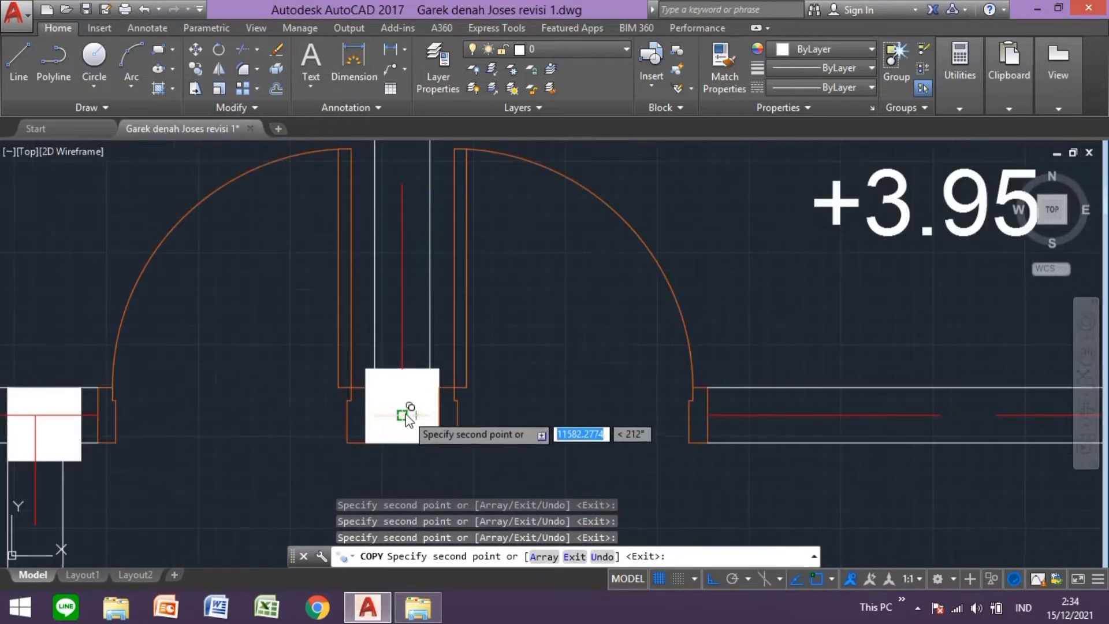
pyautogui.scroll(-8, 414, 364)
pyautogui.scroll(3, 434, 291)
pyautogui.scroll(4, 457, 271)
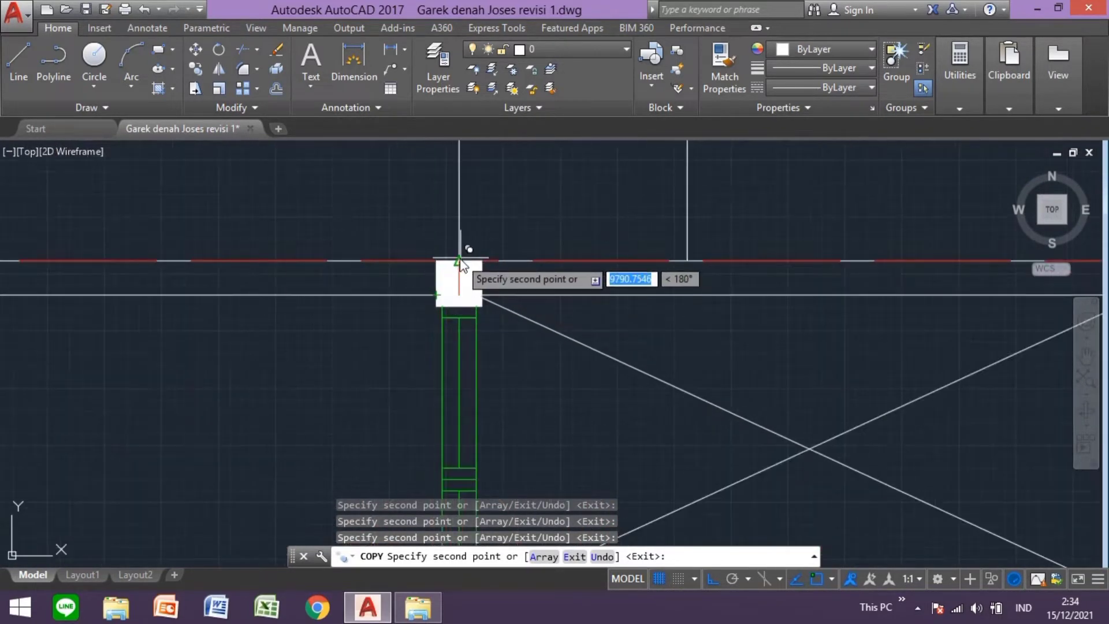
pyautogui.scroll(-5, 462, 271)
pyautogui.press('Escape')
pyautogui.scroll(-3, 435, 290)
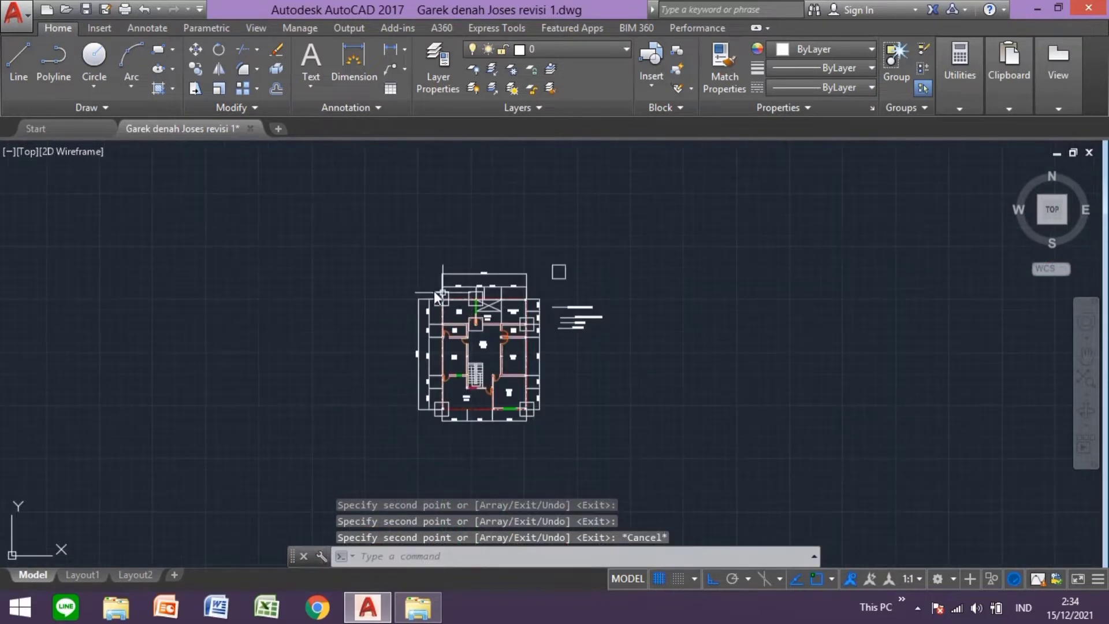
# - Start the outline line at the top-left square, running down and along the bottom corners
pyautogui.scroll(5, 462, 289)
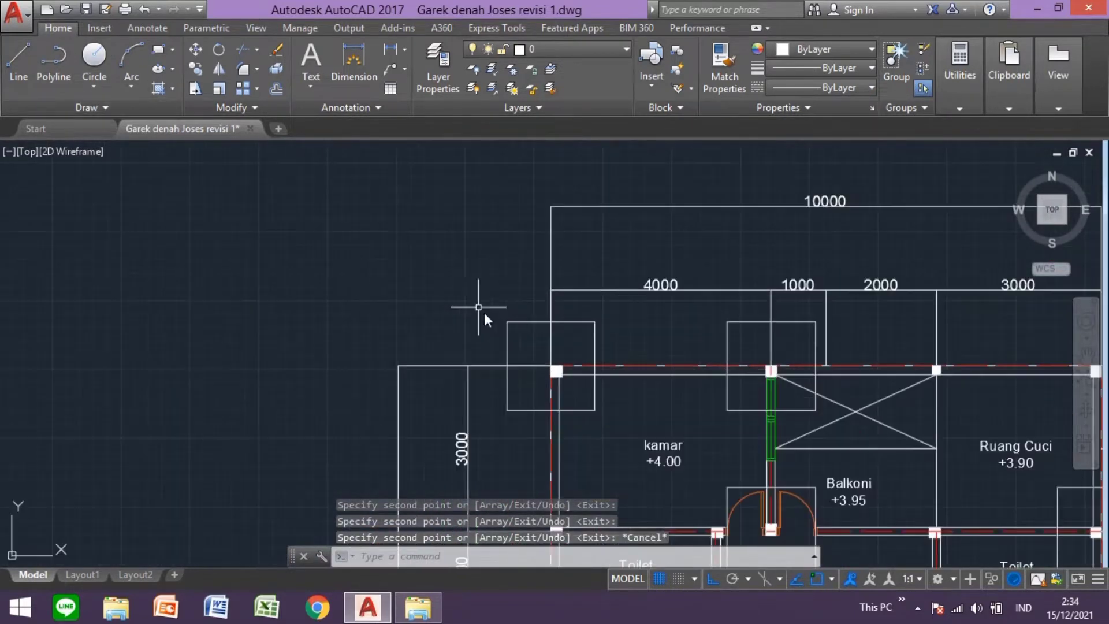
pyautogui.click(18, 61)
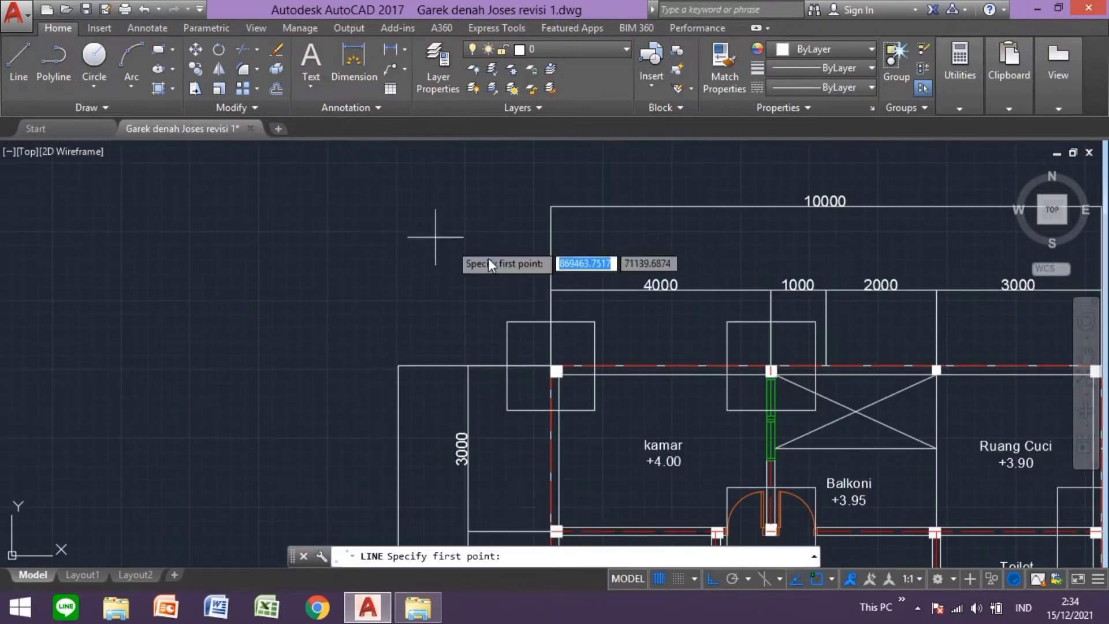
pyautogui.click(505, 324)
pyautogui.scroll(-5, 505, 324)
pyautogui.scroll(3, 483, 163)
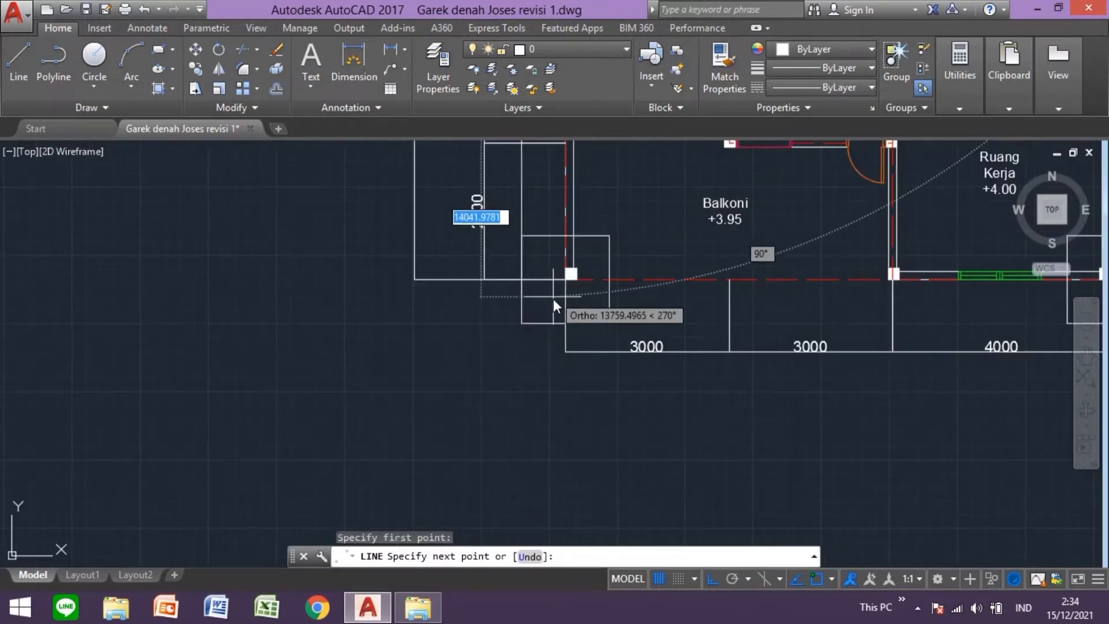
pyautogui.scroll(3, 553, 300)
pyautogui.click(470, 355)
pyautogui.scroll(-5, 558, 377)
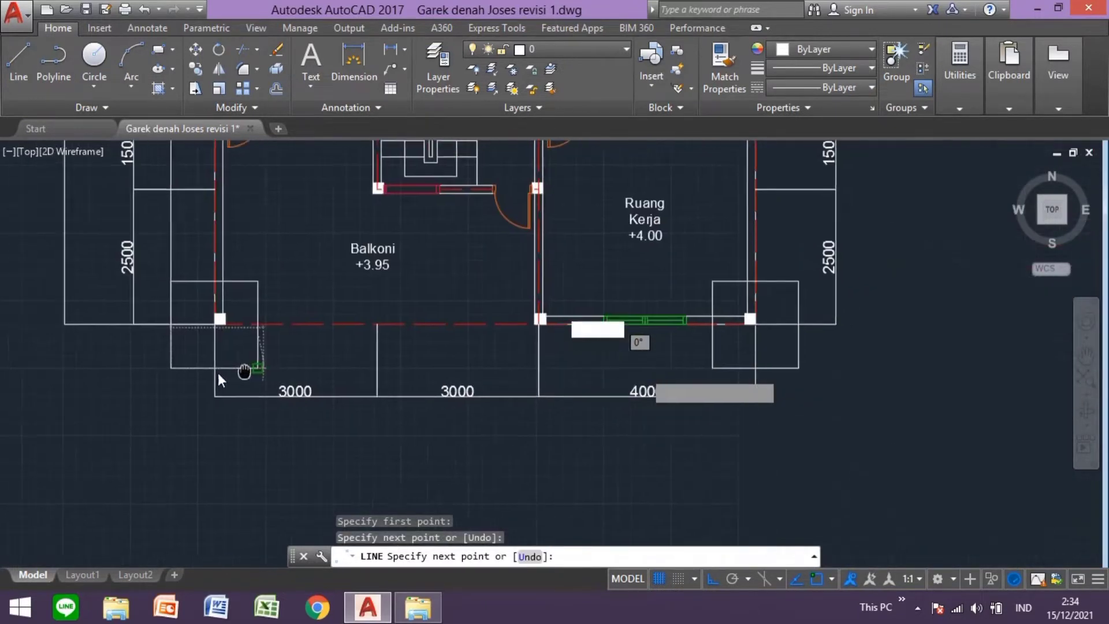
pyautogui.click(756, 370)
pyautogui.scroll(-3, 757, 370)
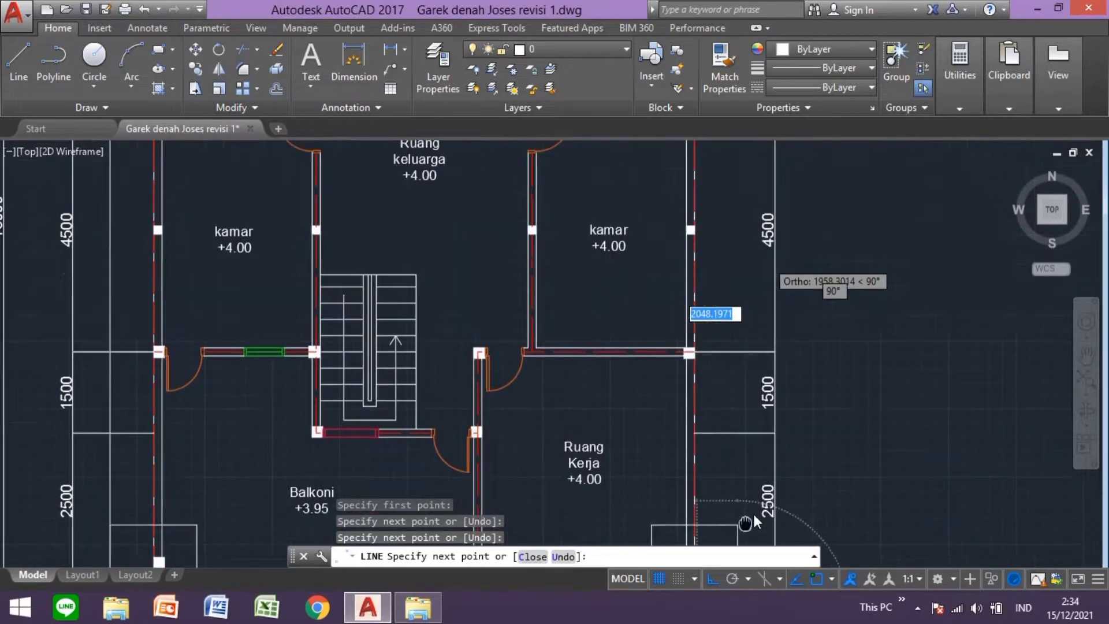
pyautogui.scroll(3, 679, 371)
# - Continue the outline past the Ruang Cuci wall, the Balkoni and the top edge, then end it
pyautogui.scroll(-3, 666, 282)
pyautogui.scroll(3, 675, 301)
pyautogui.scroll(2, 714, 233)
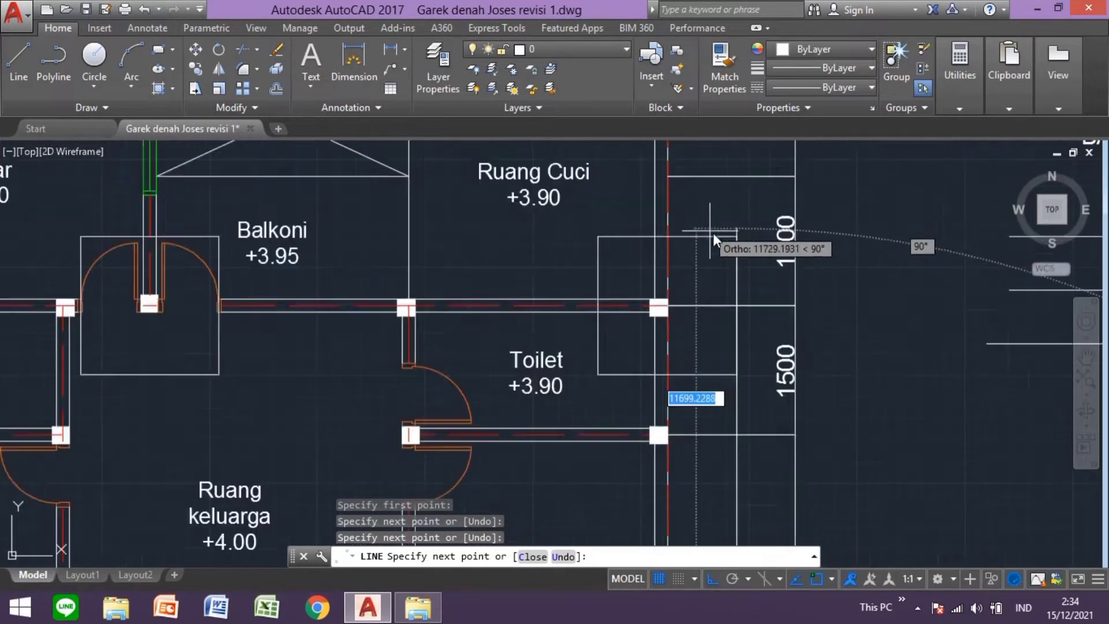
pyautogui.scroll(2, 759, 240)
pyautogui.click(769, 242)
pyautogui.scroll(-5, 592, 257)
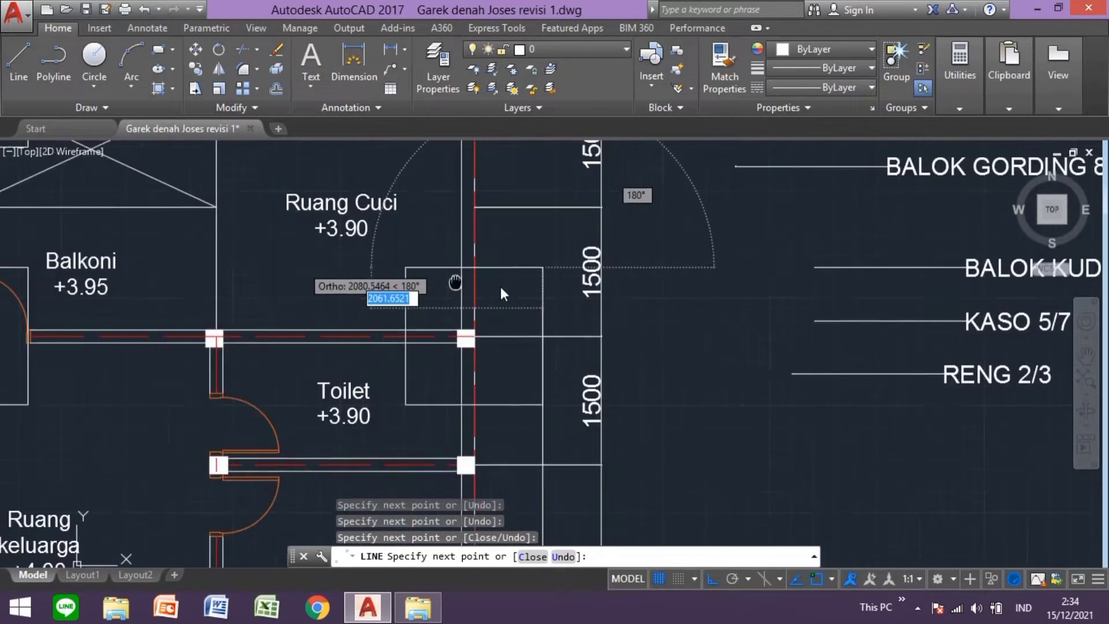
pyautogui.scroll(2, 500, 286)
pyautogui.click(242, 290)
pyautogui.scroll(-1, 248, 273)
pyautogui.scroll(1, 273, 259)
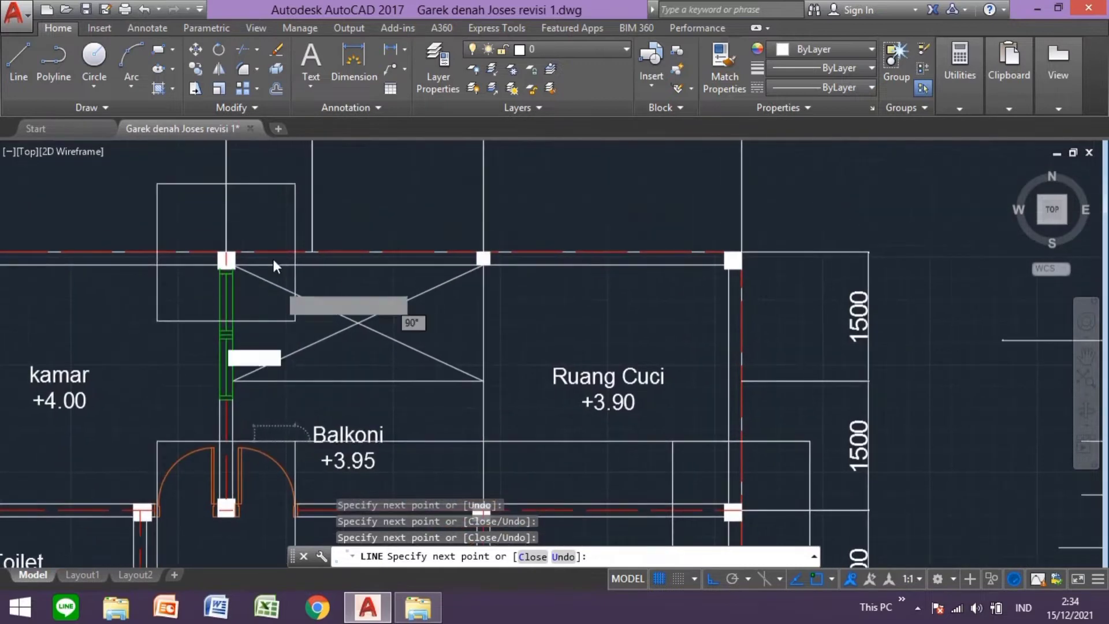
pyautogui.click(289, 182)
pyautogui.scroll(-1, 367, 216)
pyautogui.scroll(1, 267, 253)
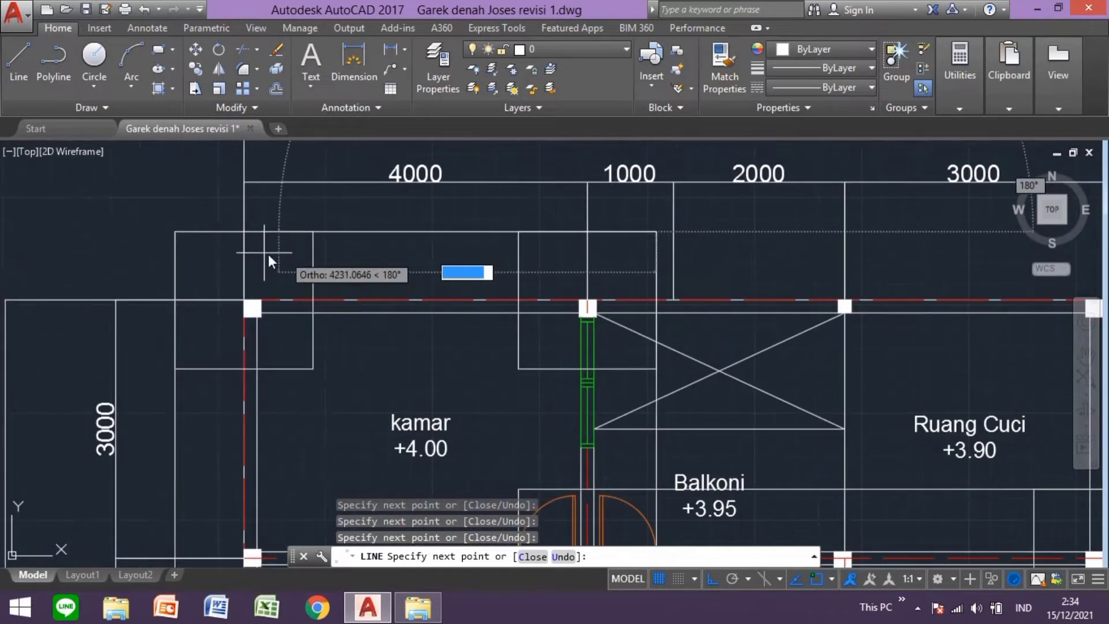
pyautogui.click(174, 231)
pyautogui.press('Escape')
# - Select the outline lines, including the line across the Balkoni
pyautogui.click(468, 231)
pyautogui.click(225, 359)
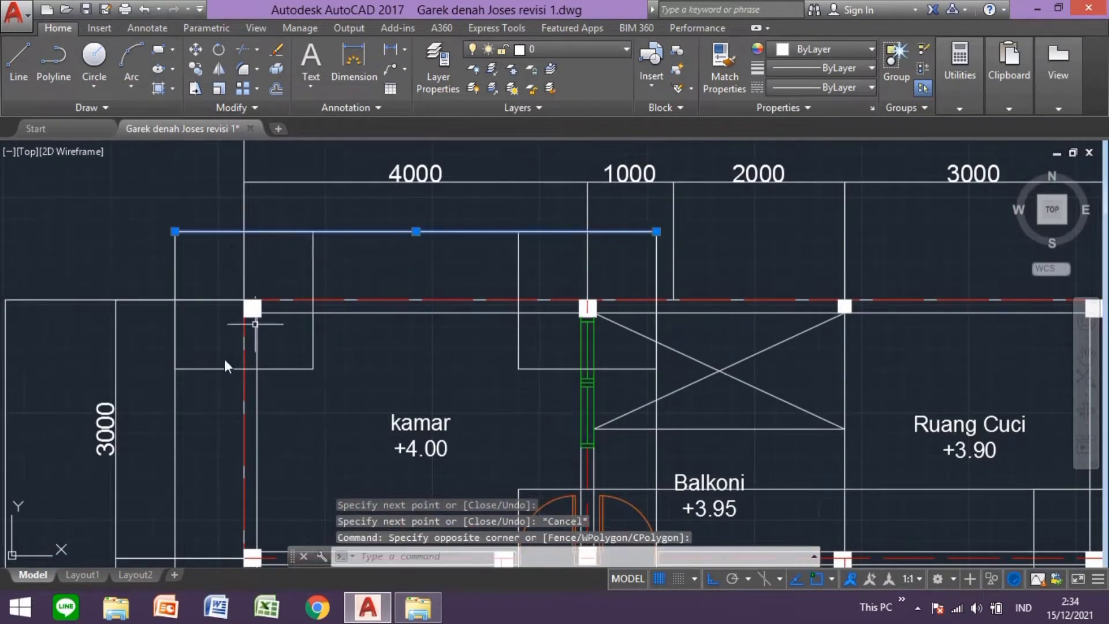
pyautogui.click(160, 406)
pyautogui.scroll(-1, 520, 392)
pyautogui.click(635, 354)
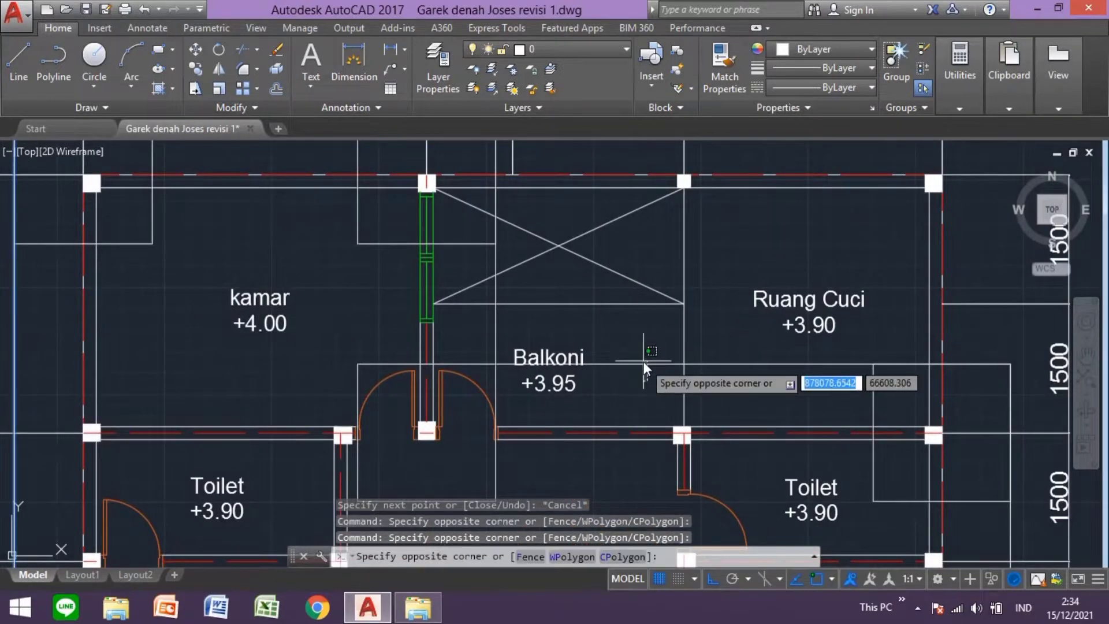
pyautogui.click(659, 393)
pyautogui.scroll(-1, 668, 417)
pyautogui.scroll(-2, 669, 417)
# - Review the lower rooms, stair and Ruang Kerja areas, then copy the selected outline
pyautogui.moveTo(586, 374); pyautogui.dragTo(592, 247, button='middle')
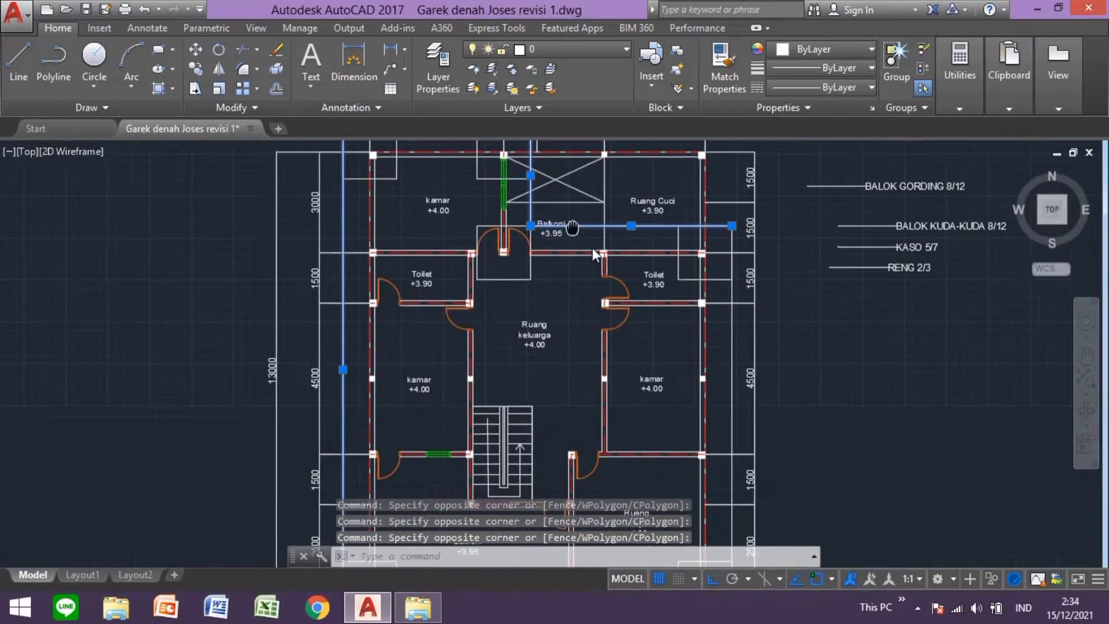
pyautogui.scroll(2, 736, 378)
pyautogui.scroll(1, 722, 370)
pyautogui.moveTo(718, 367); pyautogui.dragTo(624, 294, button='middle')
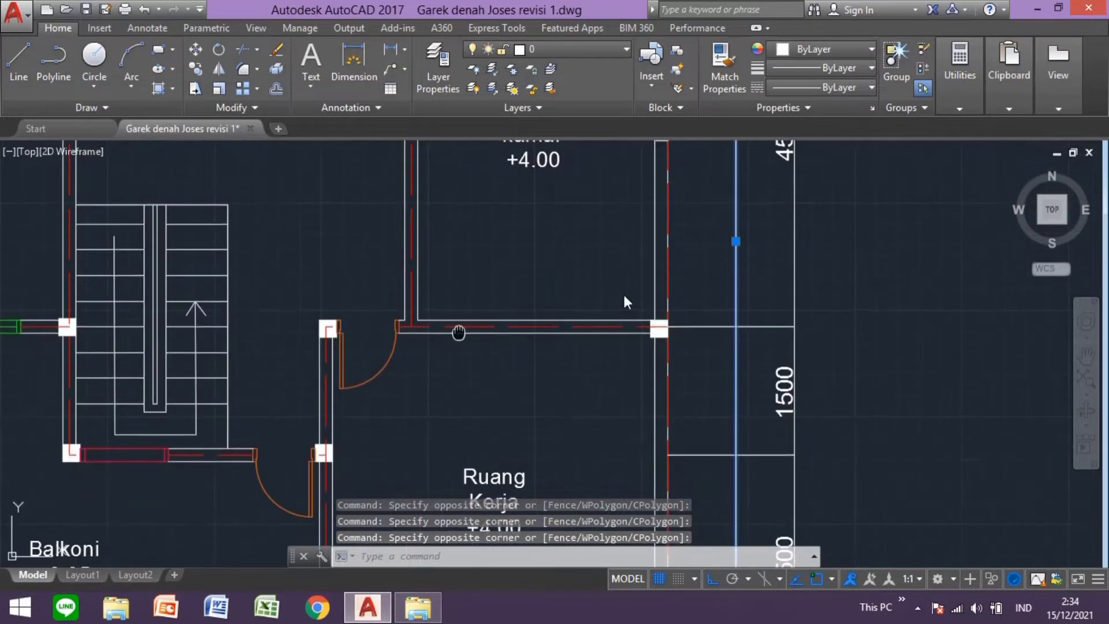
pyautogui.scroll(-4, 689, 333)
pyautogui.moveTo(691, 320); pyautogui.dragTo(624, 208, button='middle')
pyautogui.scroll(3, 587, 357)
pyautogui.scroll(1, 624, 350)
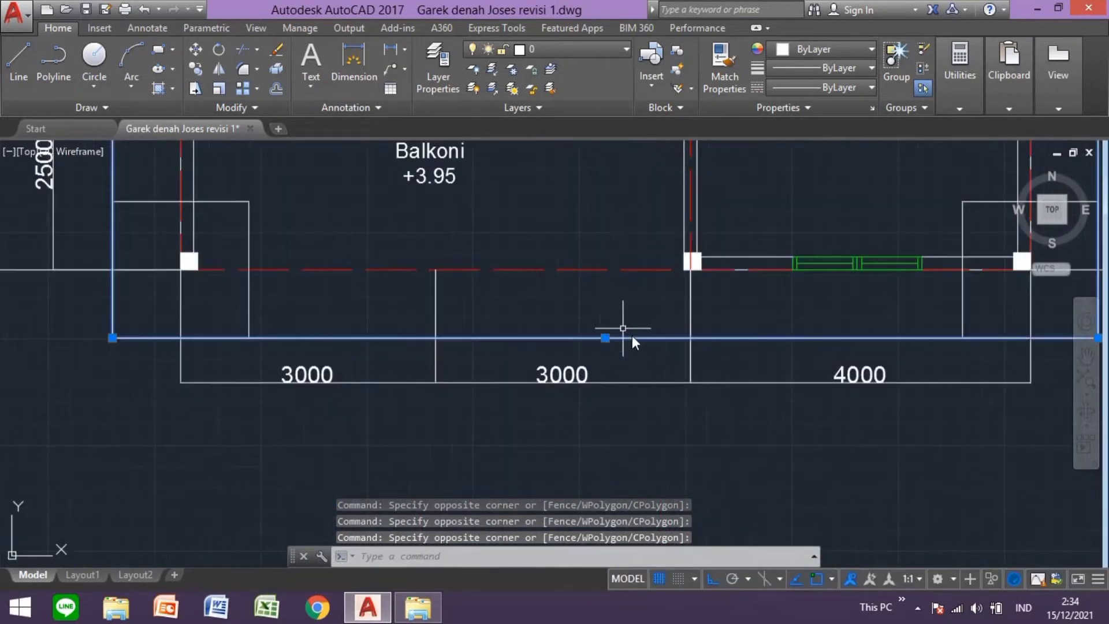
pyautogui.scroll(-3, 722, 352)
pyautogui.moveTo(687, 361); pyautogui.dragTo(503, 389, button='middle')
pyautogui.scroll(1, 502, 389)
pyautogui.hotkey('ctrl', 'c')
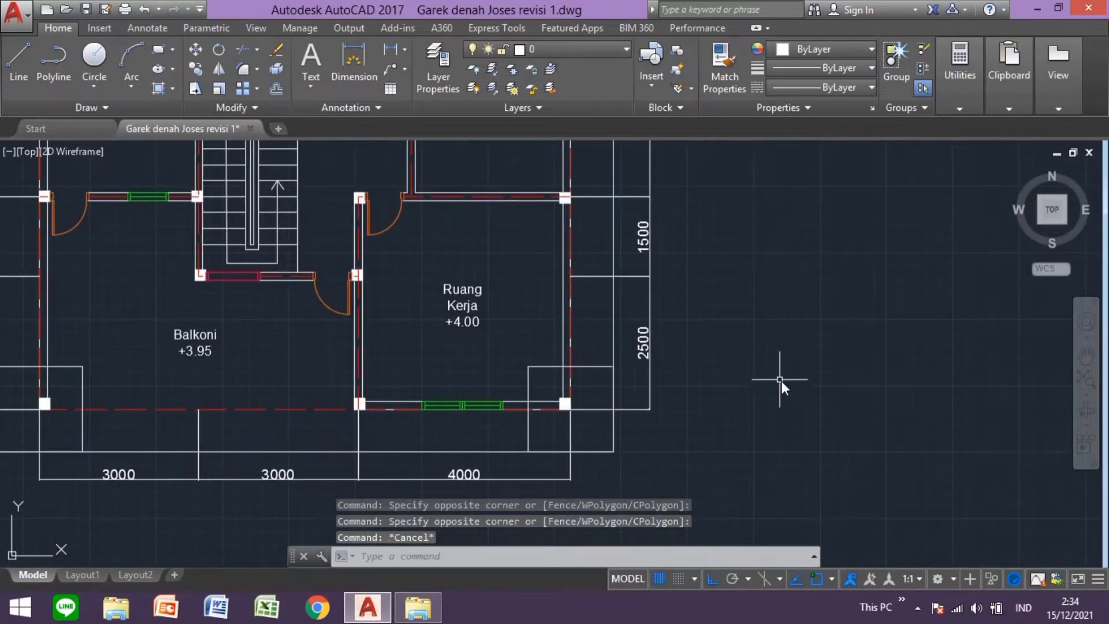
# - Paste the outline into empty space to the right of the floor plan
pyautogui.hotkey('ctrl', 'v')
pyautogui.scroll(-5, 762, 399)
pyautogui.moveTo(737, 418); pyautogui.dragTo(576, 374, button='middle')
pyautogui.scroll(1, 520, 392)
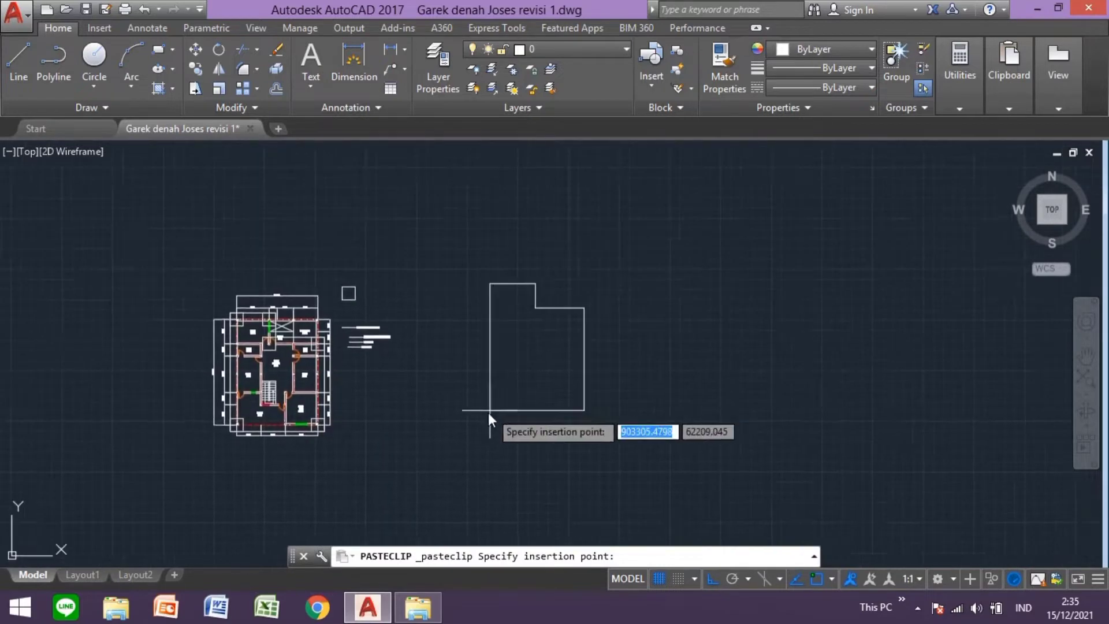
pyautogui.scroll(5, 434, 428)
pyautogui.click(386, 448)
pyautogui.scroll(-2, 520, 356)
pyautogui.scroll(1, 436, 392)
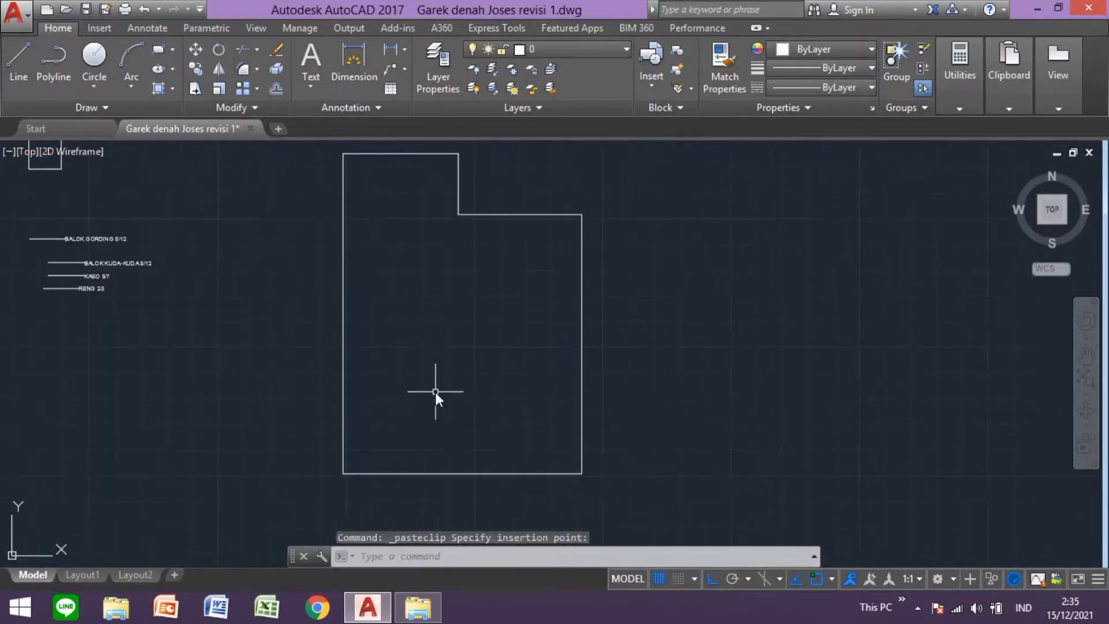
pyautogui.scroll(2, 441, 392)
# - Draw a 45° line from the copied outline's lower-left corner
pyautogui.click(16, 62)
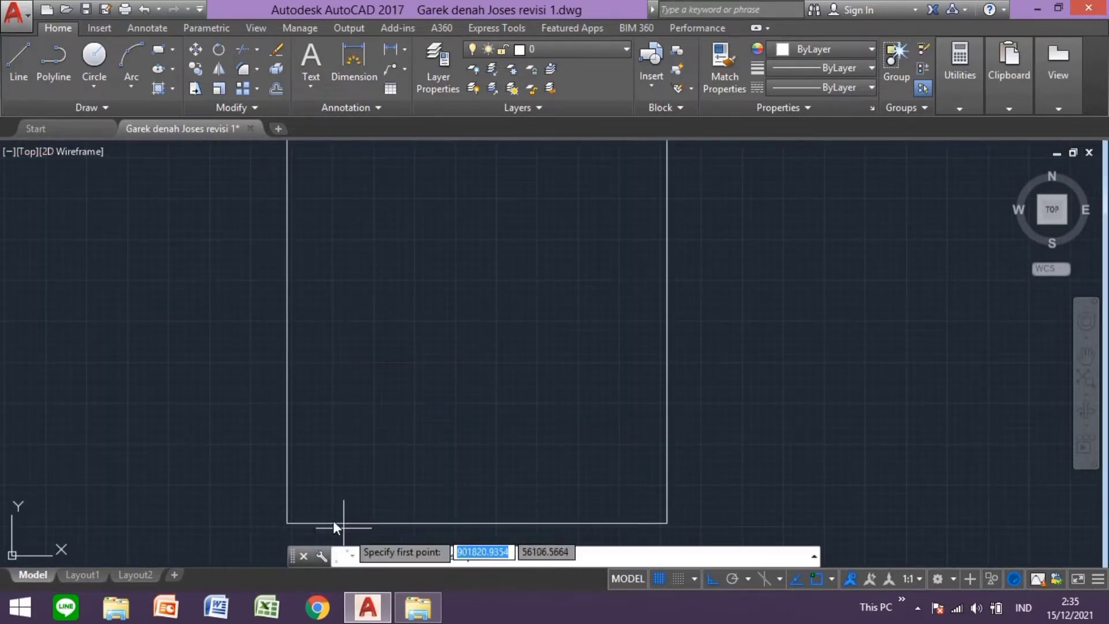
pyautogui.click(287, 522)
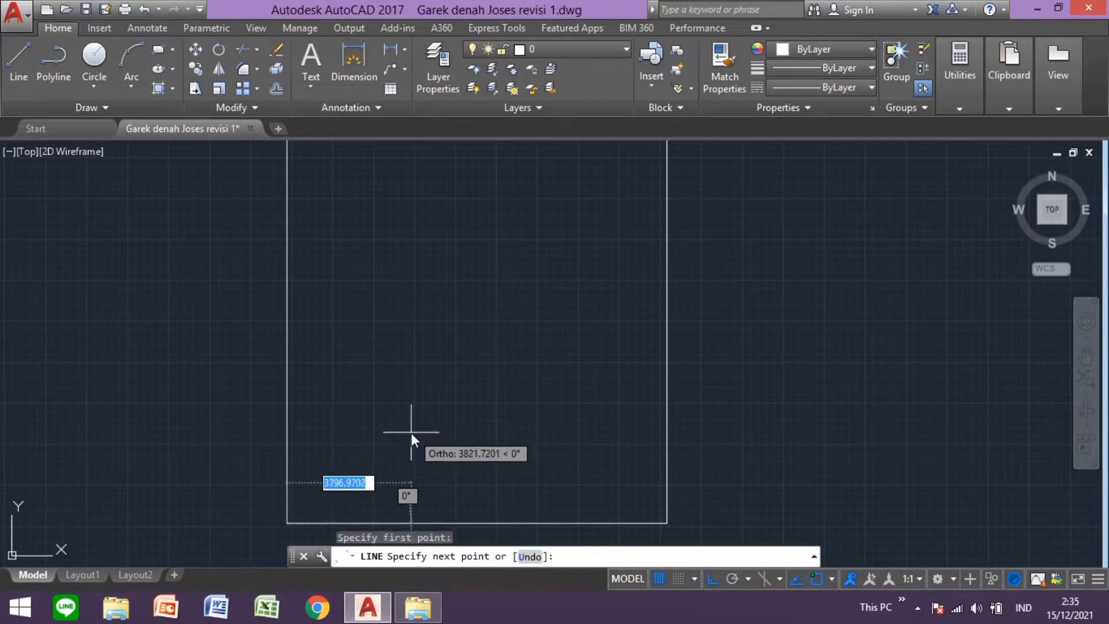
pyautogui.press('BackSpace')
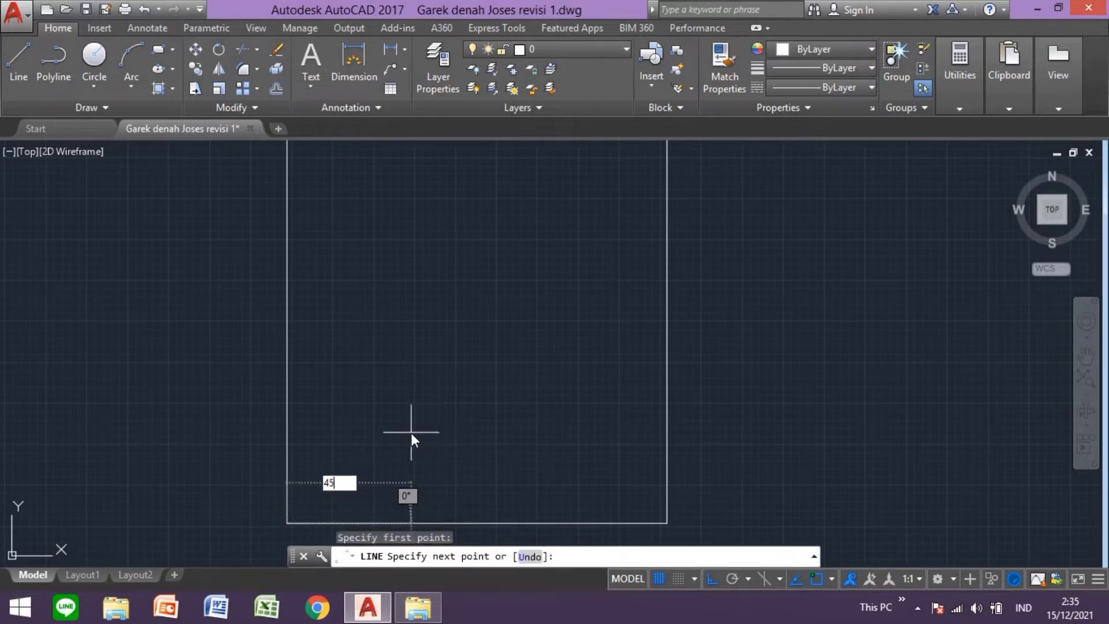
pyautogui.write('<45')
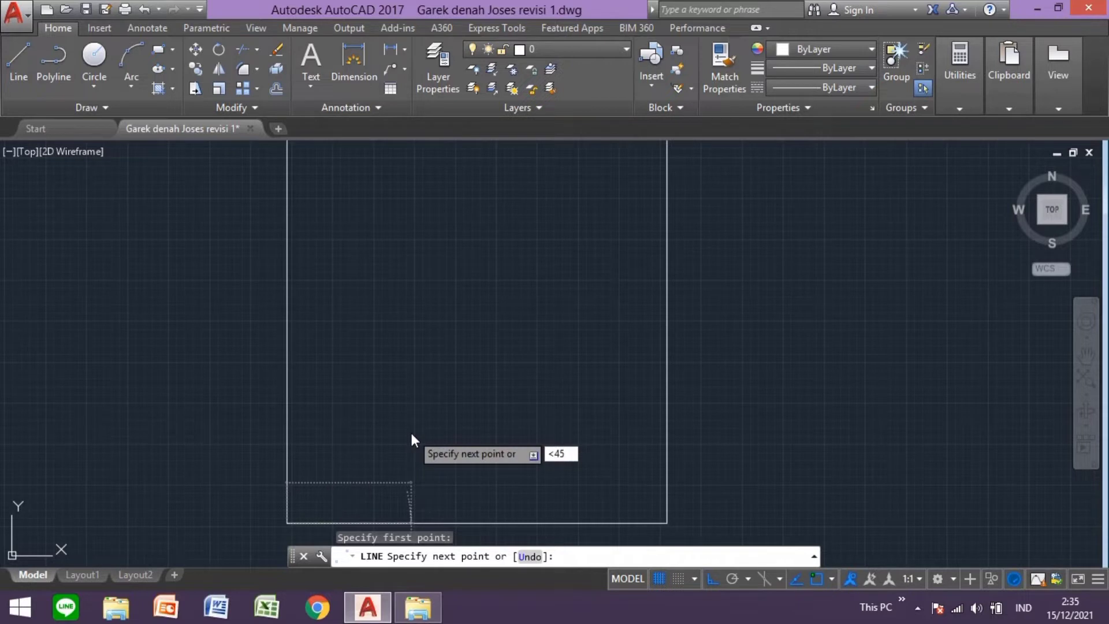
pyautogui.press('Return')
pyautogui.click(534, 291)
pyautogui.press('Escape')
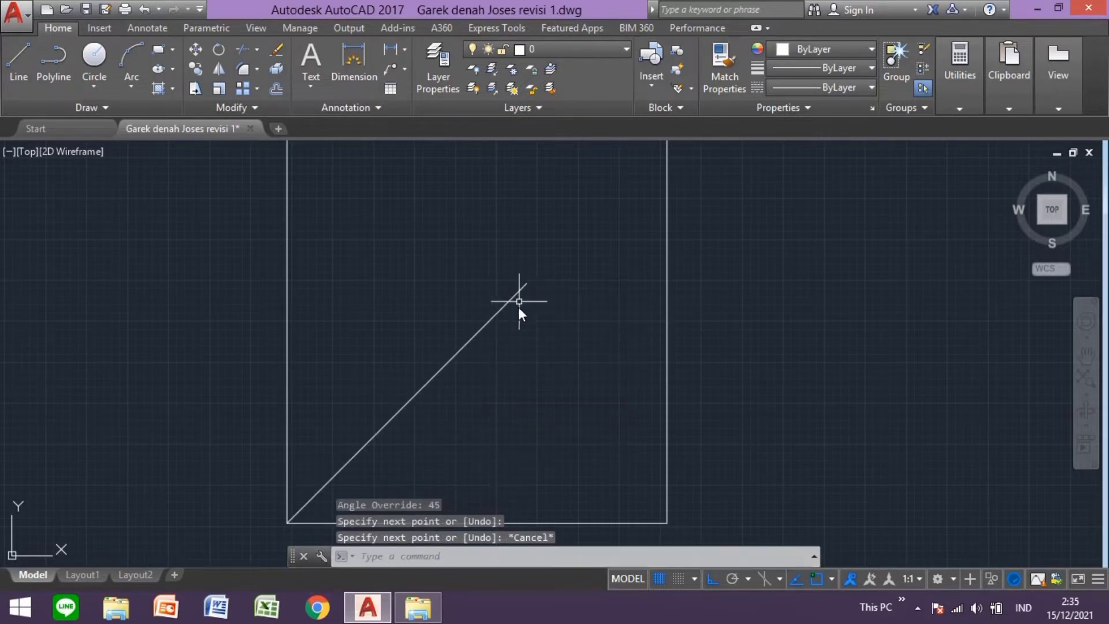
# - Mirror the diagonal about a vertical axis, keeping the original
pyautogui.click(485, 384)
pyautogui.click(298, 146)
pyautogui.click(218, 70)
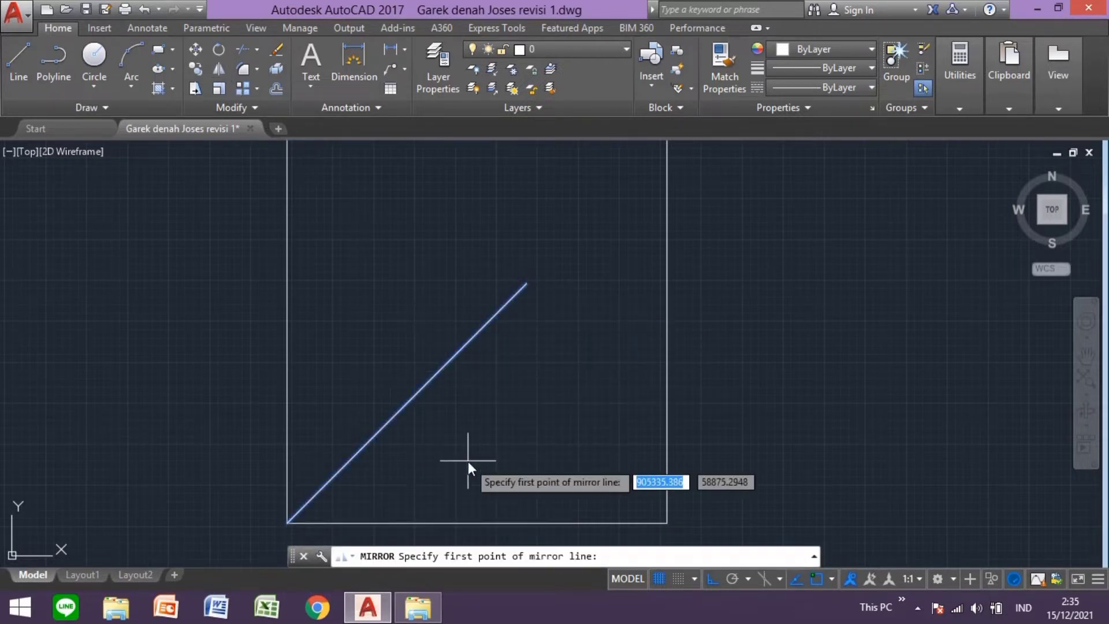
pyautogui.moveTo(473, 519); pyautogui.dragTo(477, 459, button='middle')
pyautogui.click(481, 461)
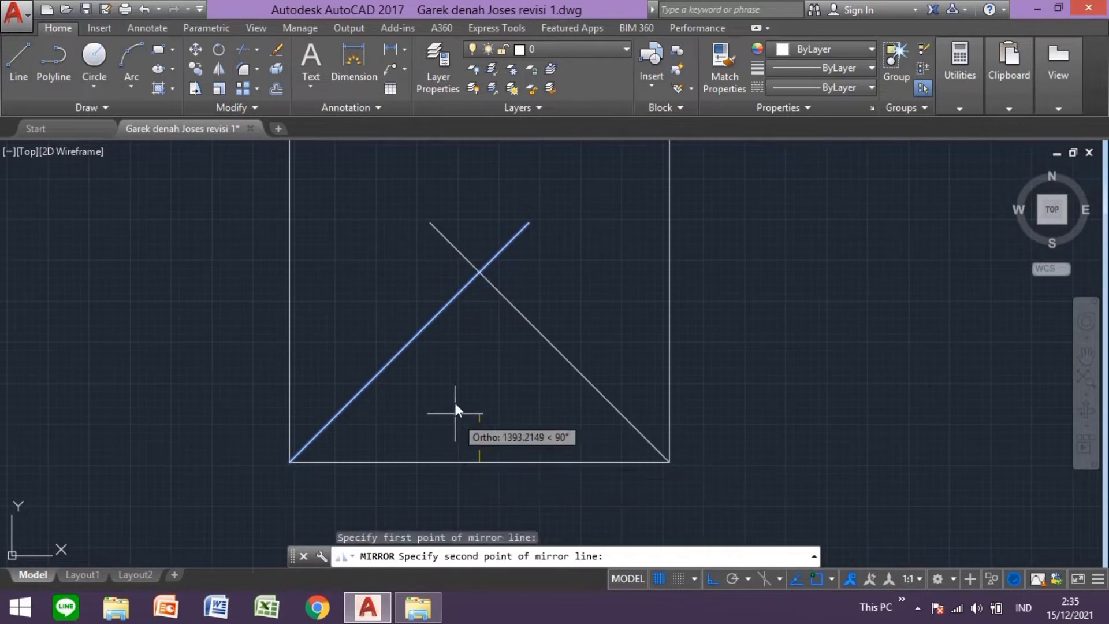
pyautogui.click(454, 383)
pyautogui.press('Return')
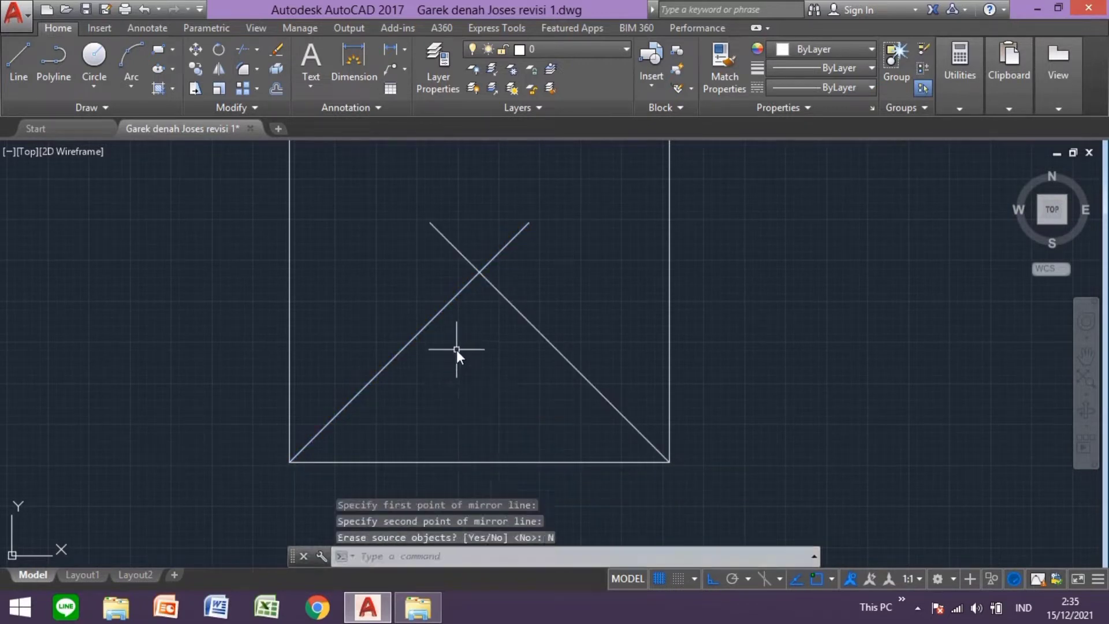
# - Trim both upper arms of the X to leave a triangle
pyautogui.write('tr')
pyautogui.press('Return')
pyautogui.press('Return')
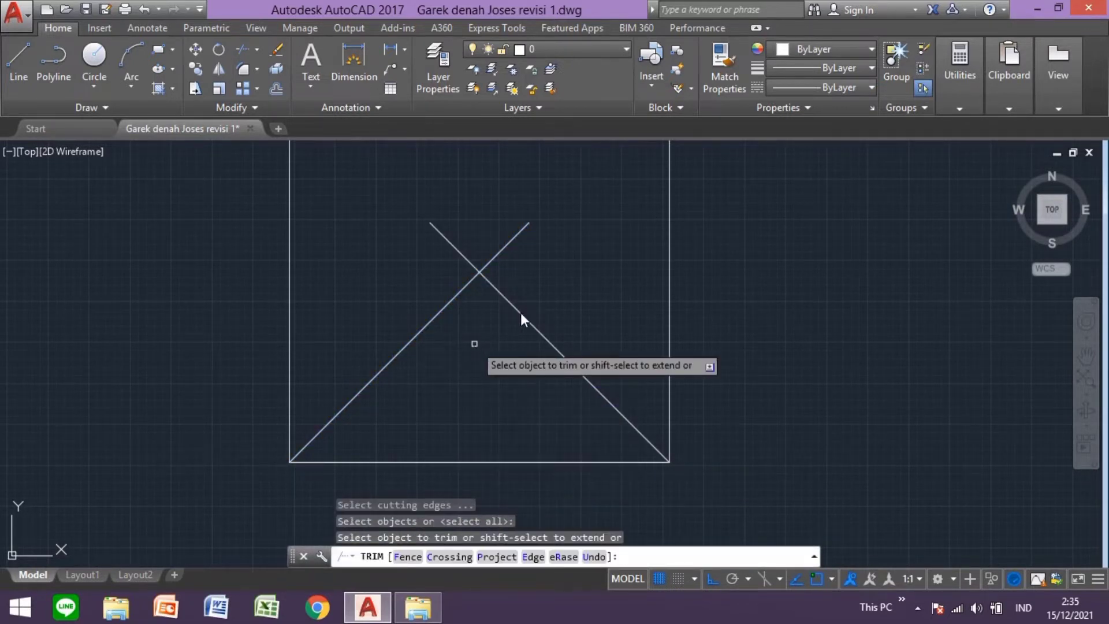
pyautogui.click(511, 241)
pyautogui.click(444, 237)
pyautogui.scroll(-2, 416, 258)
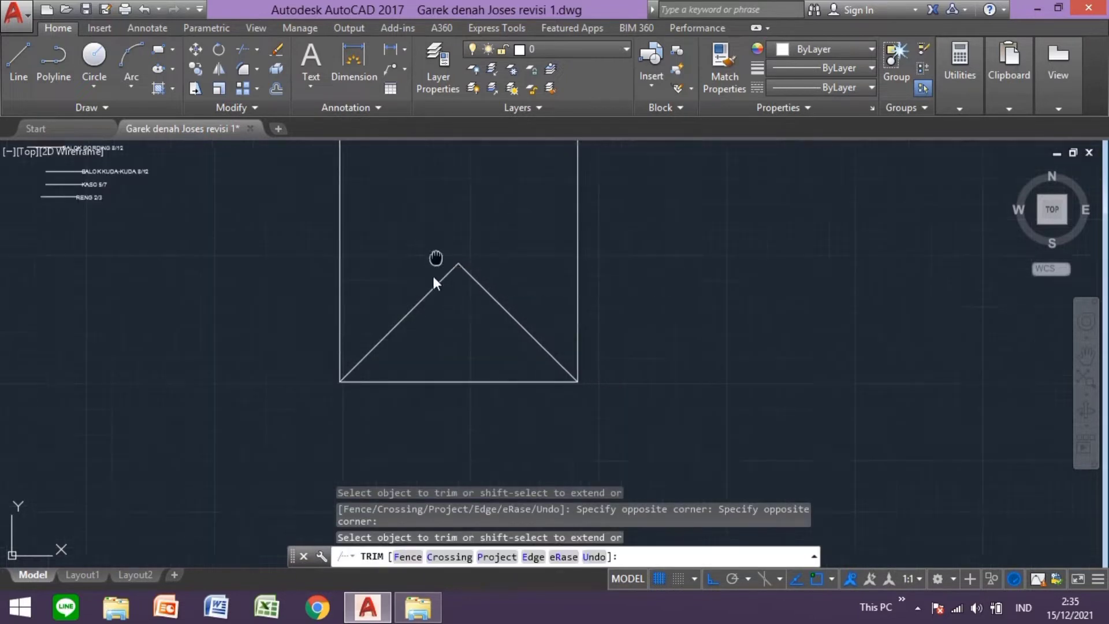
pyautogui.press('Escape')
# - Mirror the triangle diagonals upward about a horizontal axis, keeping the originals
pyautogui.click(457, 323)
pyautogui.click(403, 321)
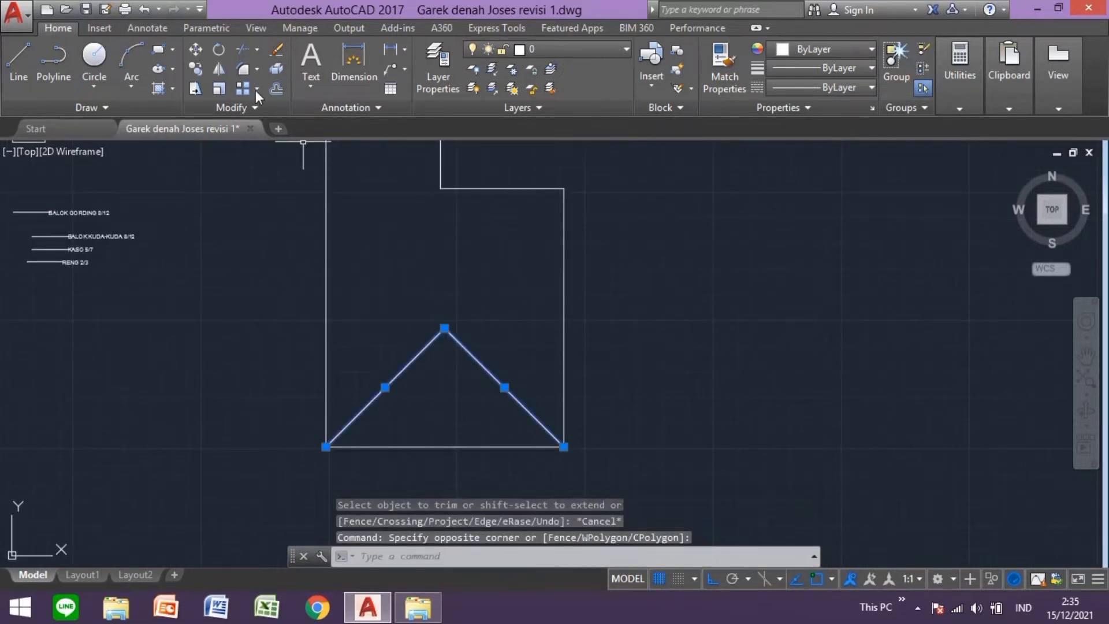
pyautogui.click(219, 68)
pyautogui.click(325, 287)
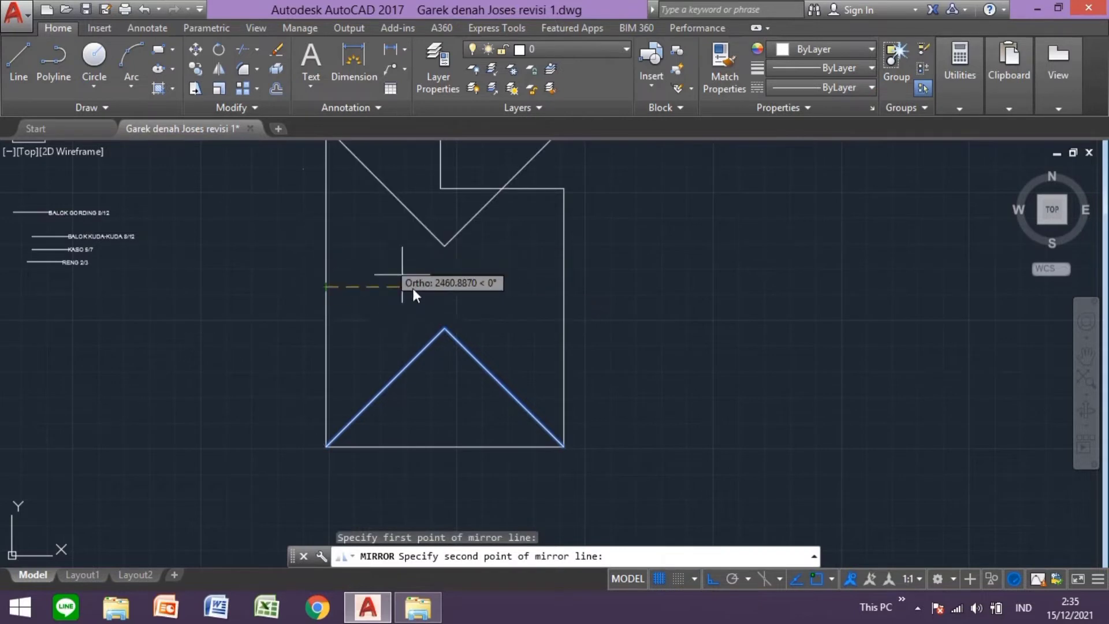
pyautogui.click(410, 324)
pyautogui.click(437, 381)
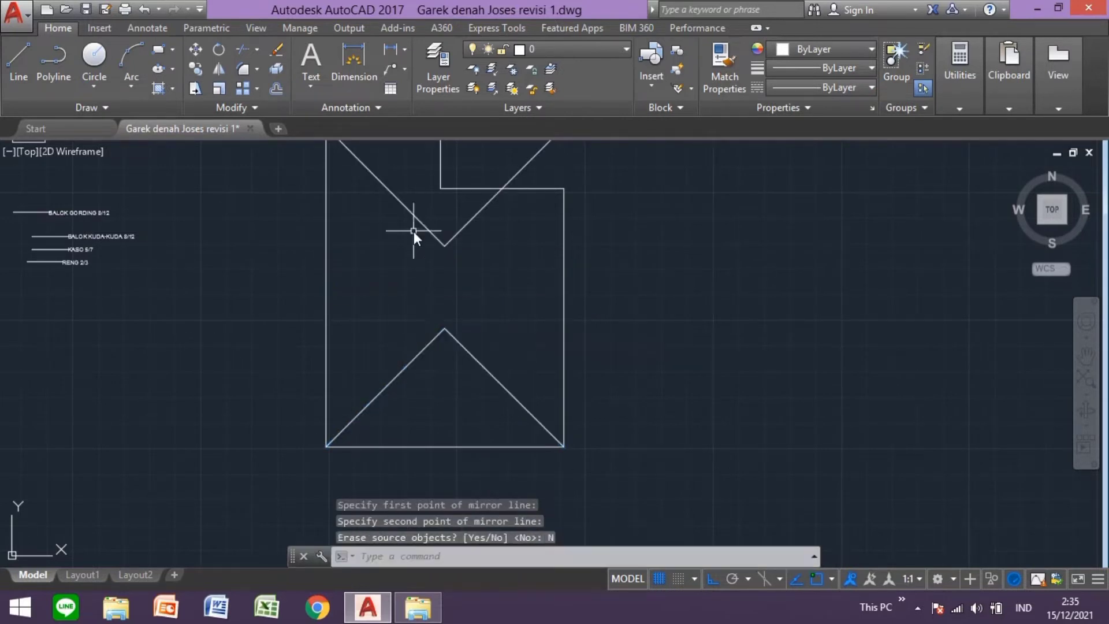
# - Select the upper-right mirrored diagonal
pyautogui.moveTo(408, 235); pyautogui.dragTo(410, 284, button='middle')
pyautogui.click(462, 302)
pyautogui.click(463, 255)
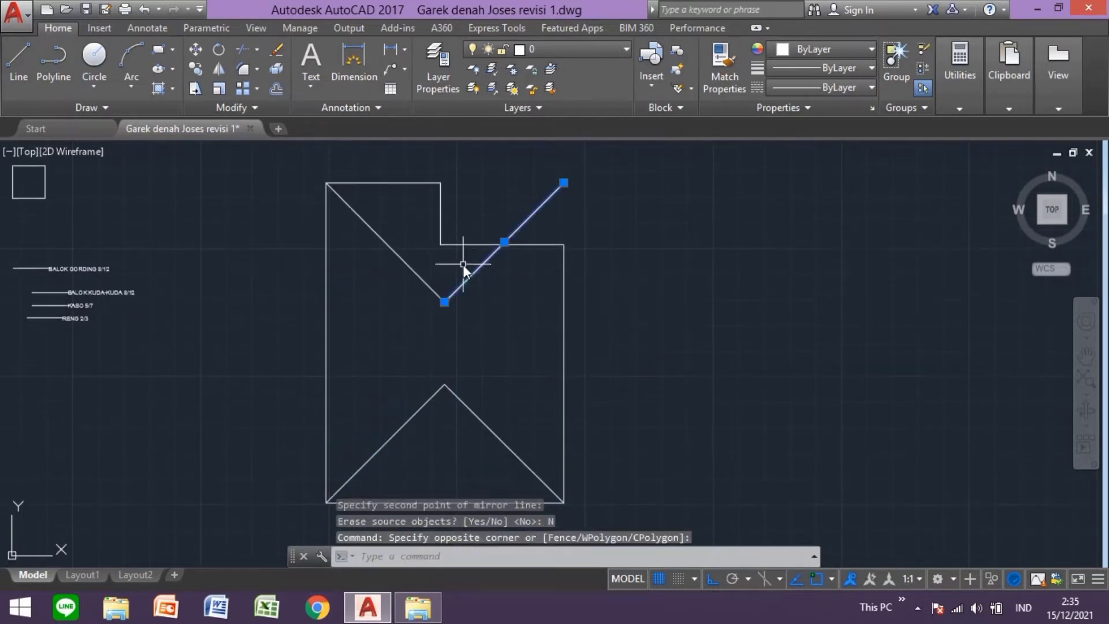
# - Move the selected diagonal by its upper-right endpoint to the outline's top corner
pyautogui.click(200, 46)
pyautogui.click(564, 183)
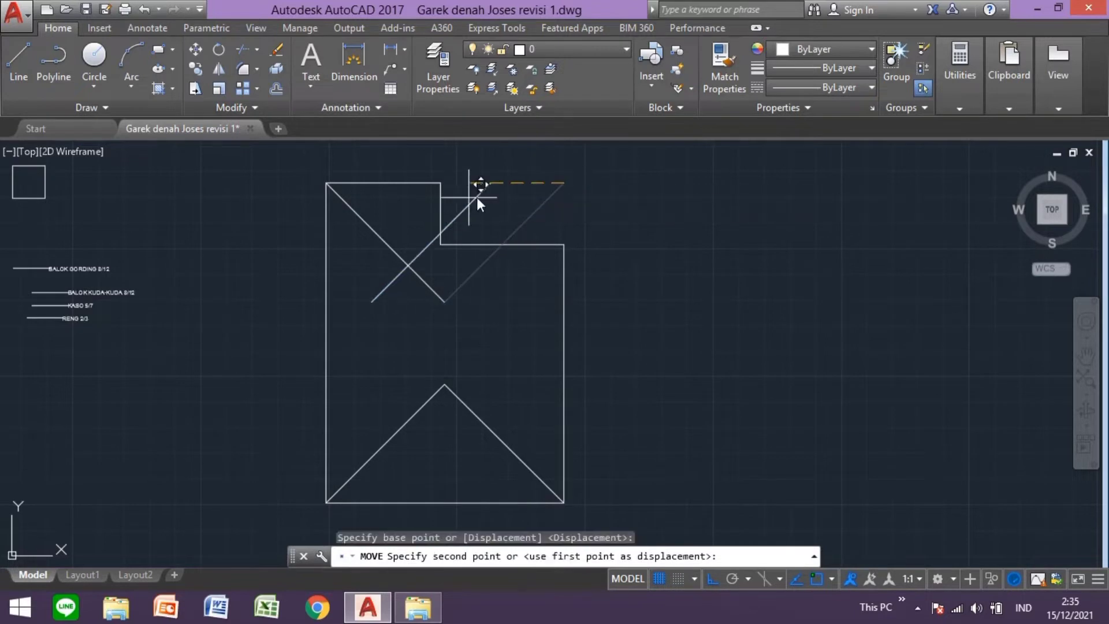
pyautogui.click(443, 184)
pyautogui.scroll(2, 396, 263)
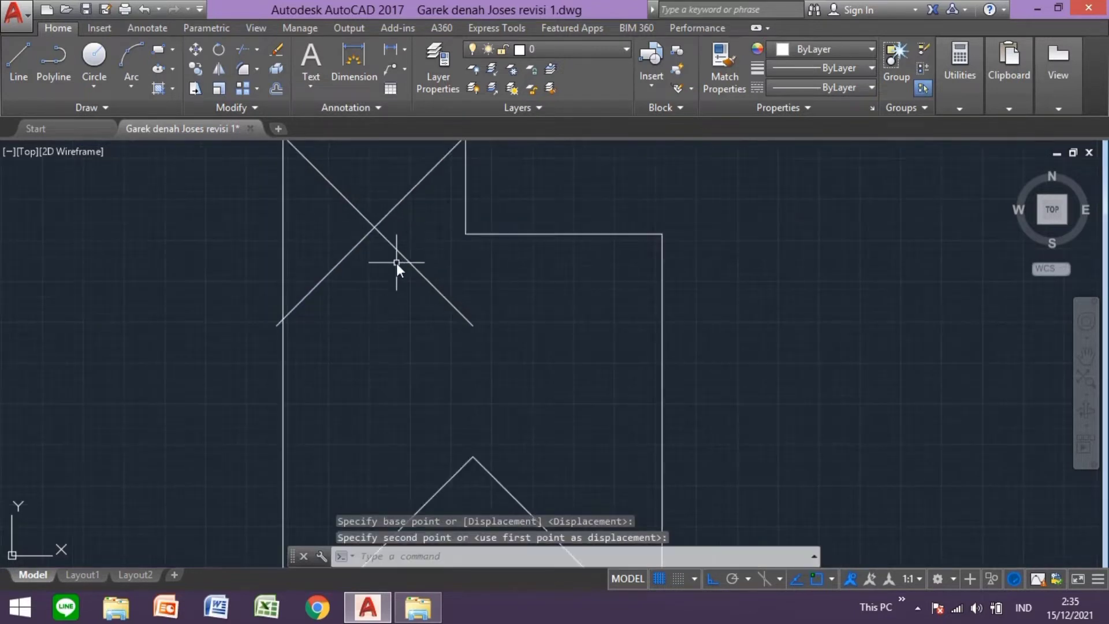
# - Copy the / diagonal from the top corner to the inner corner and right outline corner
pyautogui.click(422, 216)
pyautogui.click(399, 174)
pyautogui.click(195, 68)
pyautogui.moveTo(444, 209); pyautogui.dragTo(433, 257, button='middle')
pyautogui.click(454, 184)
pyautogui.click(454, 282)
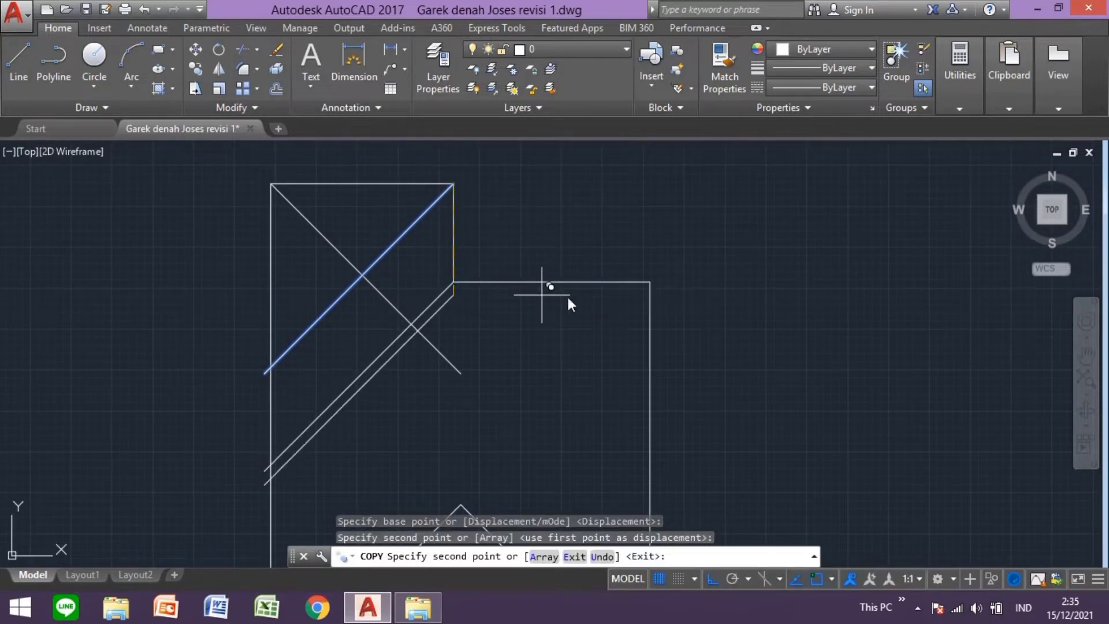
pyautogui.click(649, 282)
pyautogui.press('Escape')
# - Draw a vertical ridge line down from the upper diagonal's endpoint
pyautogui.moveTo(608, 374)
pyautogui.mouseDown(button='middle')
pyautogui.moveTo(620, 278)
pyautogui.moveTo(621, 299)
pyautogui.mouseUp(button='middle')
pyautogui.click(18, 58)
pyautogui.scroll(3, 491, 375)
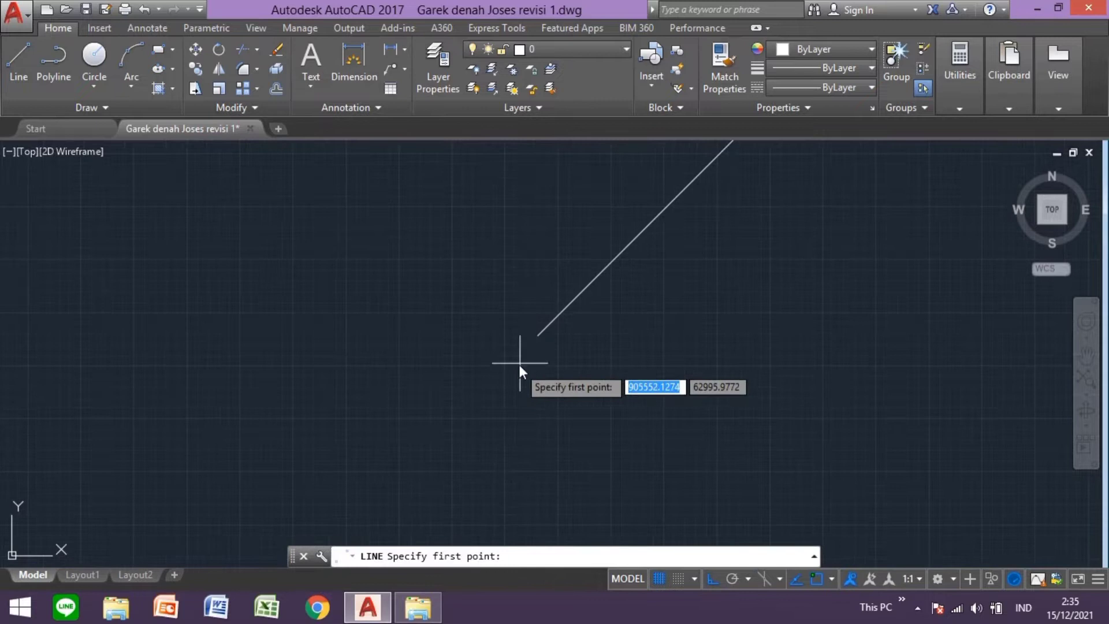
pyautogui.click(539, 338)
pyautogui.scroll(-2, 554, 460)
pyautogui.scroll(2, 548, 379)
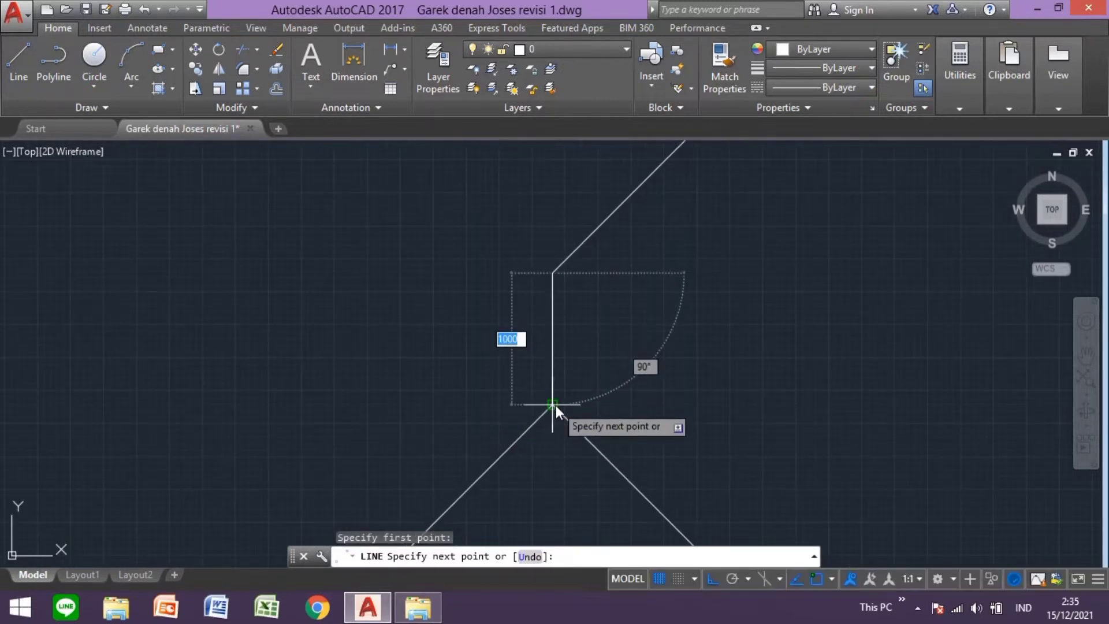
pyautogui.click(555, 405)
pyautogui.press('Return')
pyautogui.scroll(-3, 496, 305)
# - Draw a vertical line from the diagonals' intersection and a diagonal hip to the lower ridge point
pyautogui.moveTo(496, 304); pyautogui.dragTo(481, 541, button='middle')
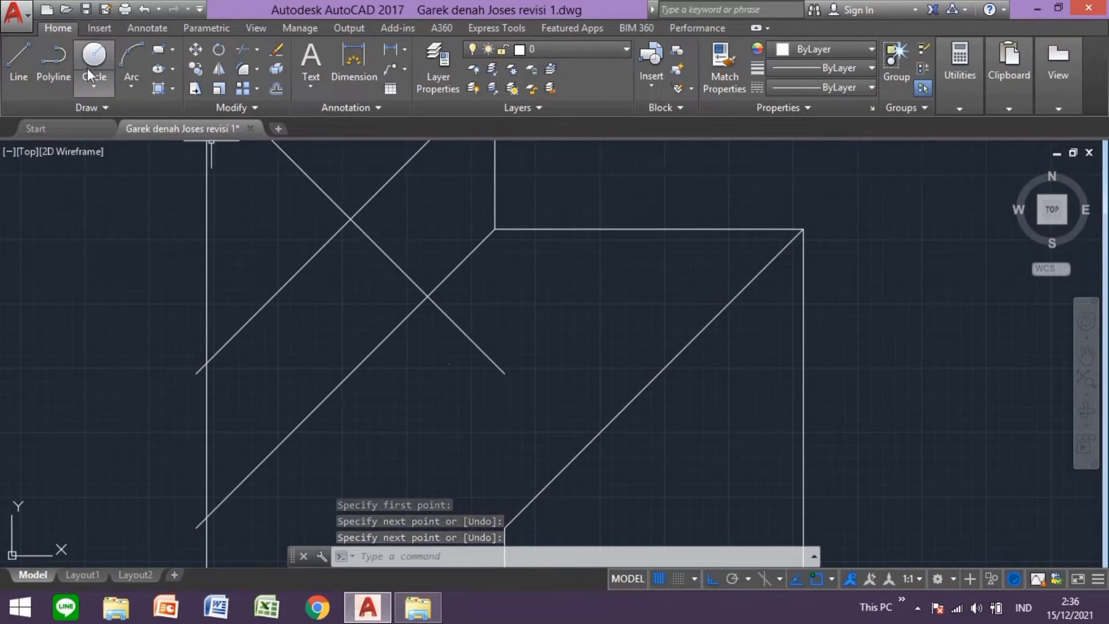
pyautogui.click(24, 61)
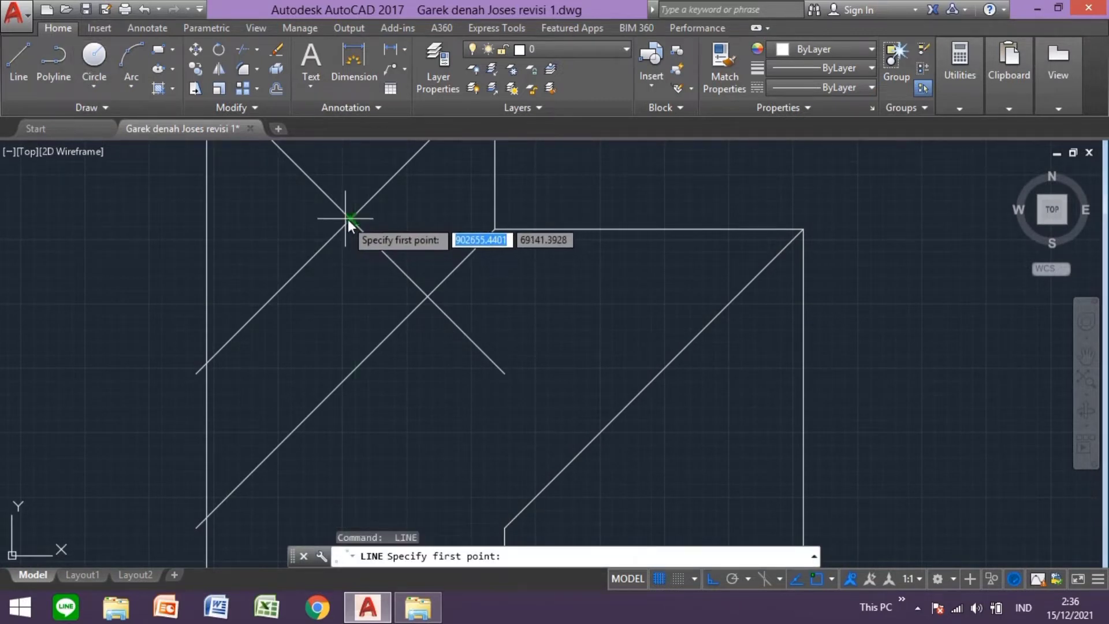
pyautogui.click(350, 218)
pyautogui.moveTo(373, 417); pyautogui.dragTo(387, 342, button='middle')
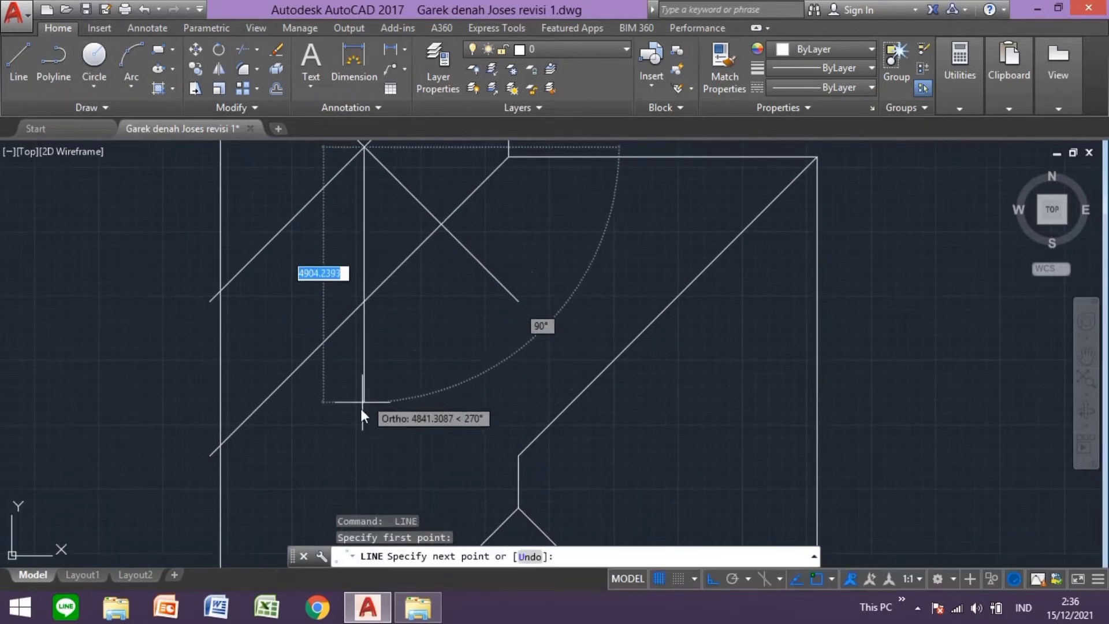
pyautogui.click(360, 413)
pyautogui.press('Return')
pyautogui.press('Return')
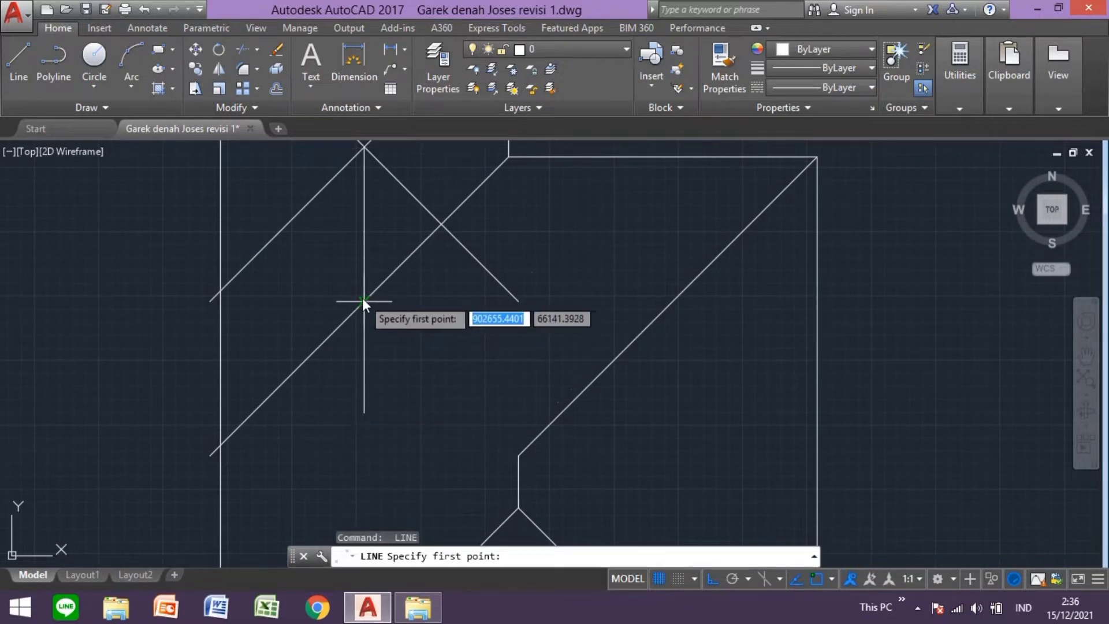
pyautogui.click(363, 301)
pyautogui.click(518, 455)
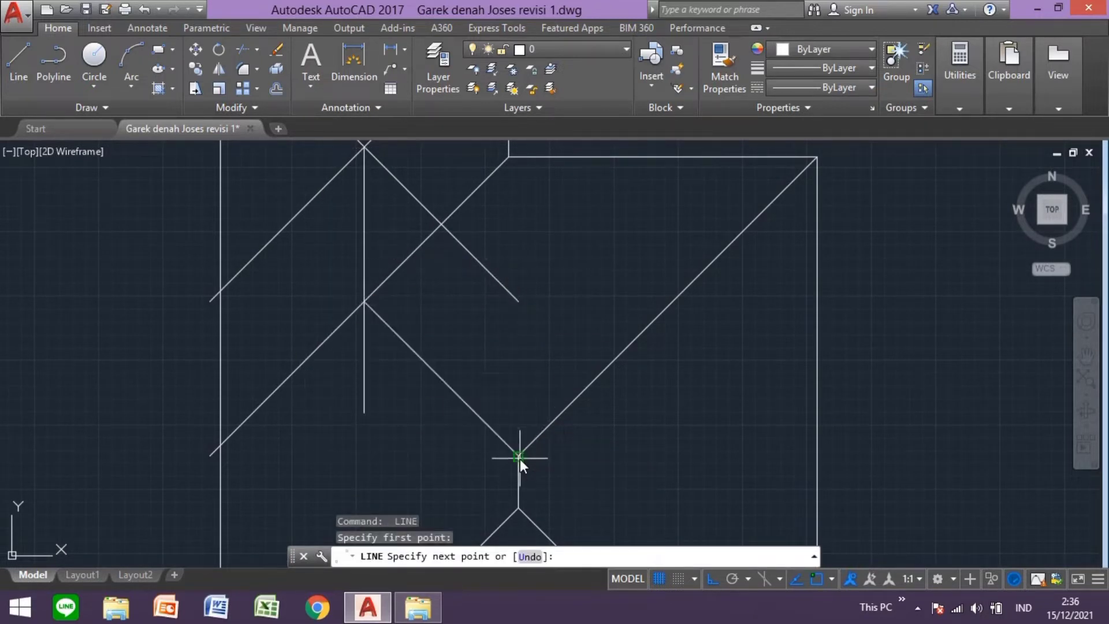
pyautogui.press('Return')
# - Trim the extra vertical pieces and lower diagonal tails around the hip junctions
pyautogui.write('tr')
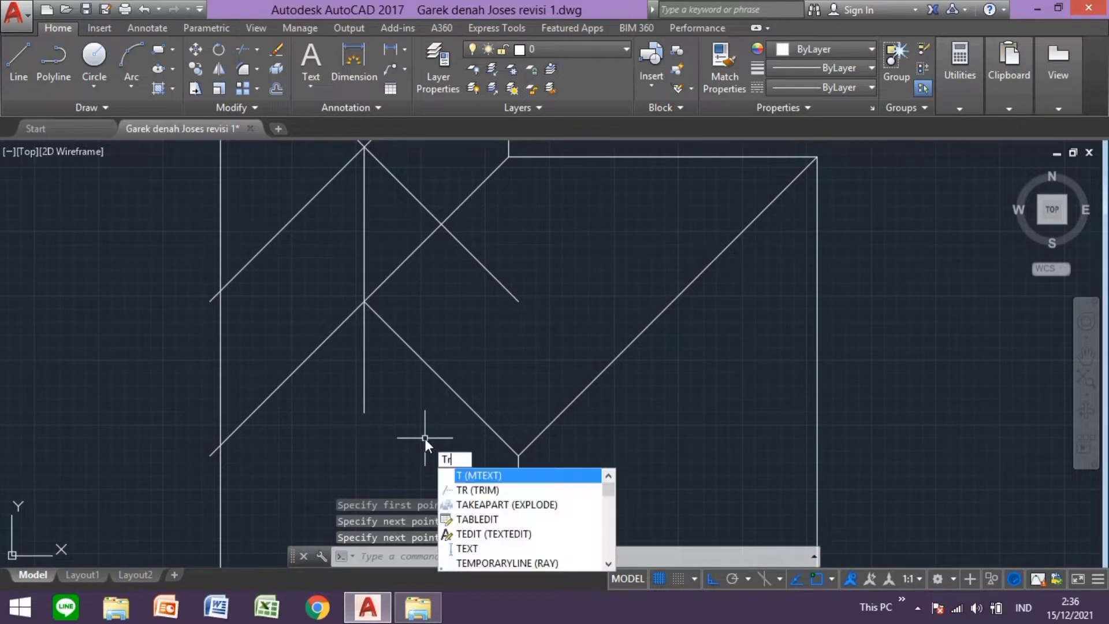
pyautogui.press('Return')
pyautogui.press('Return')
pyautogui.click(381, 397)
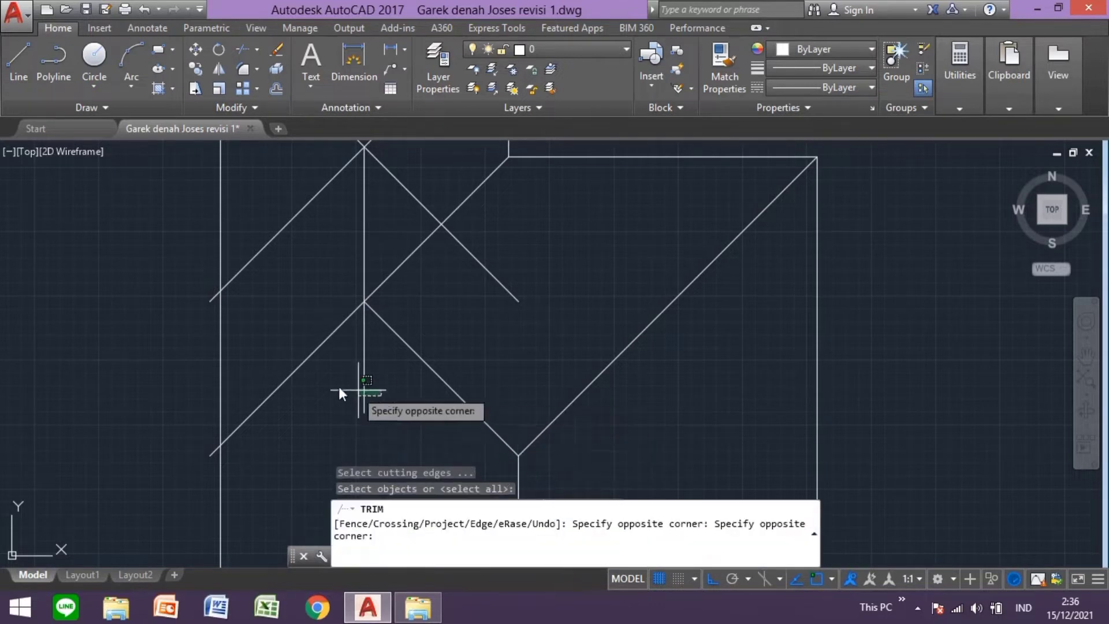
pyautogui.click(339, 386)
pyautogui.click(214, 451)
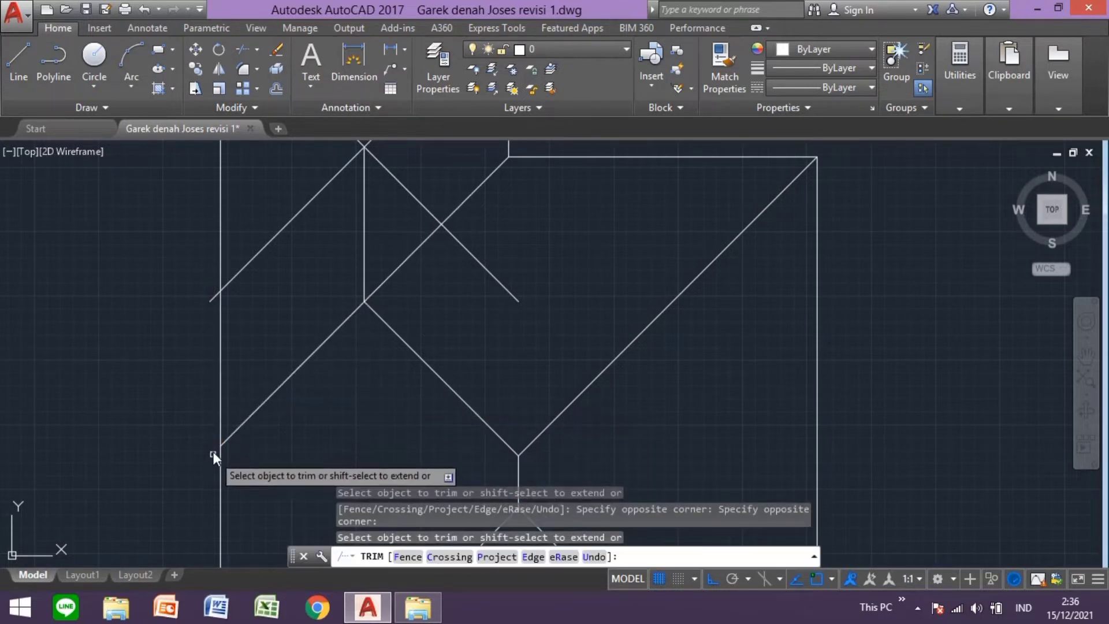
pyautogui.click(210, 299)
pyautogui.click(294, 372)
# - Trim the upper-left diagonal and remaining diagonal tails using a crossing window
pyautogui.click(287, 346)
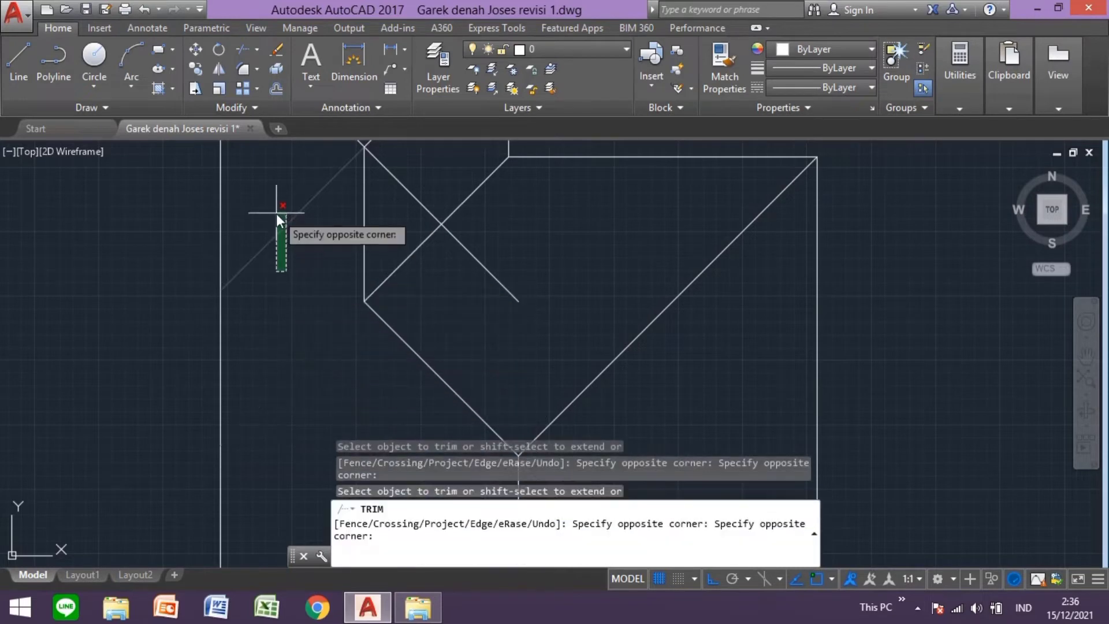
pyautogui.click(277, 212)
pyautogui.click(478, 262)
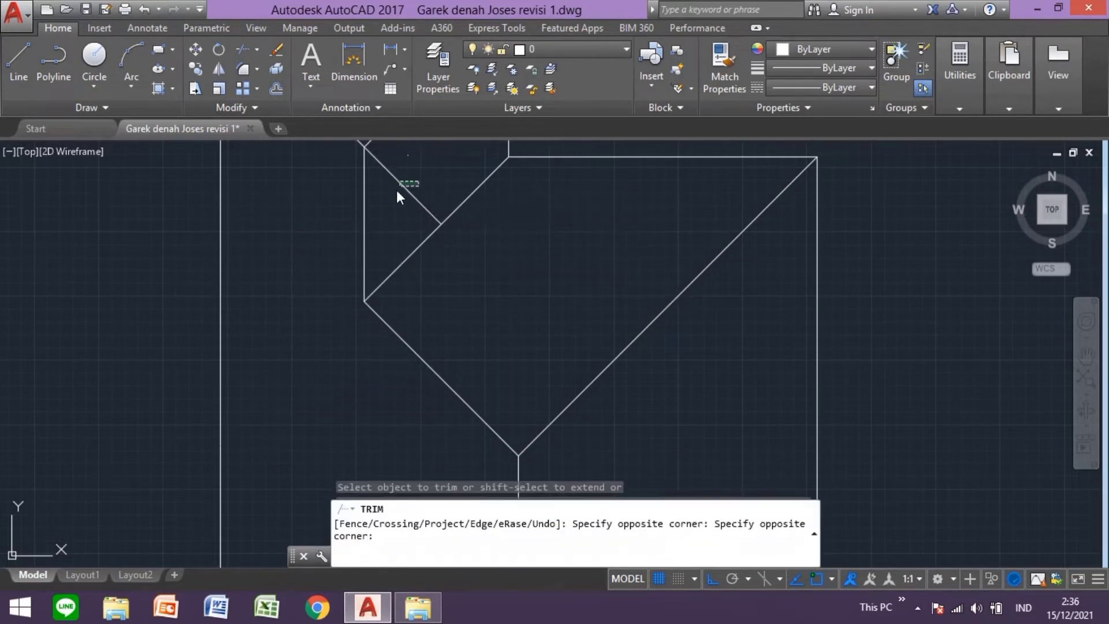
pyautogui.scroll(-3, 403, 184)
pyautogui.press('Escape')
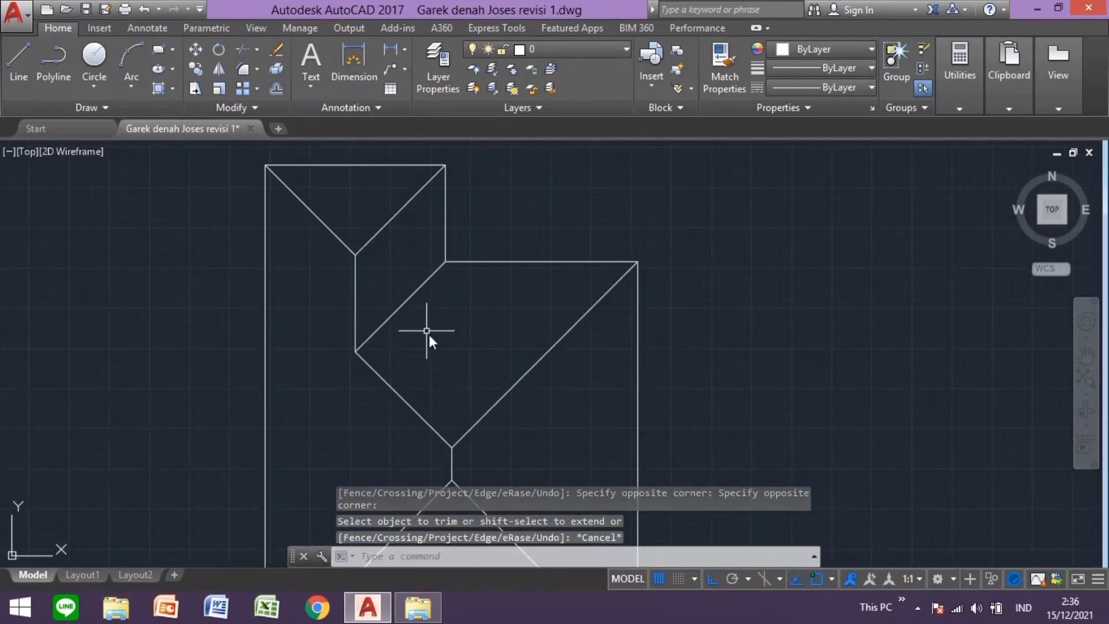
pyautogui.scroll(4, 422, 331)
pyautogui.write('of')
pyautogui.press('Return')
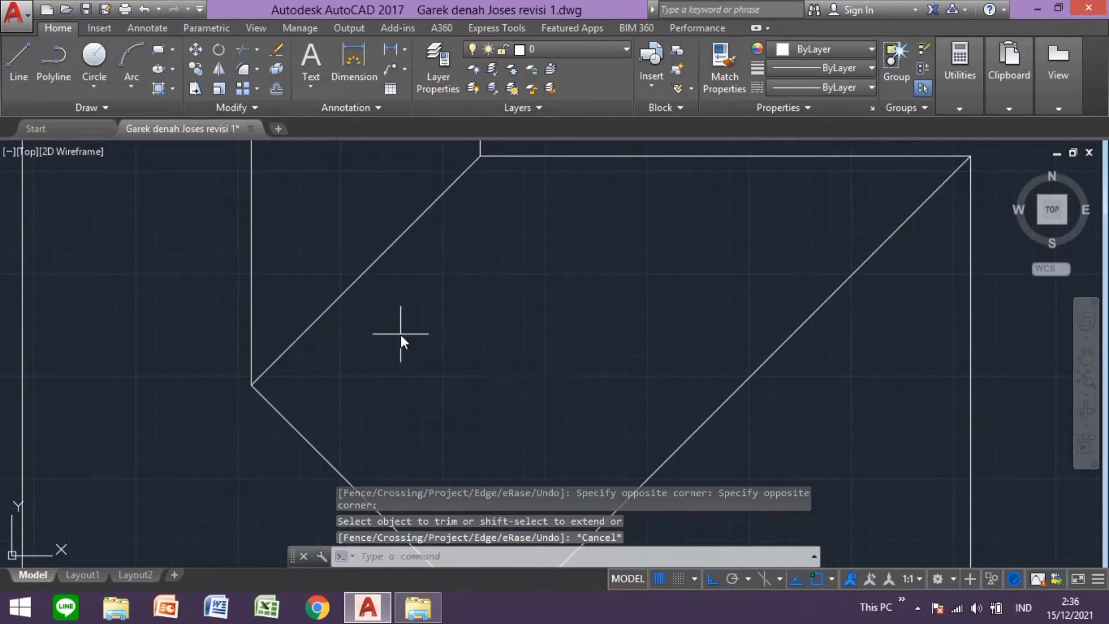
# - Offset the upper-left hip line 100 twice toward the inner side
pyautogui.write('100')
pyautogui.press('Return')
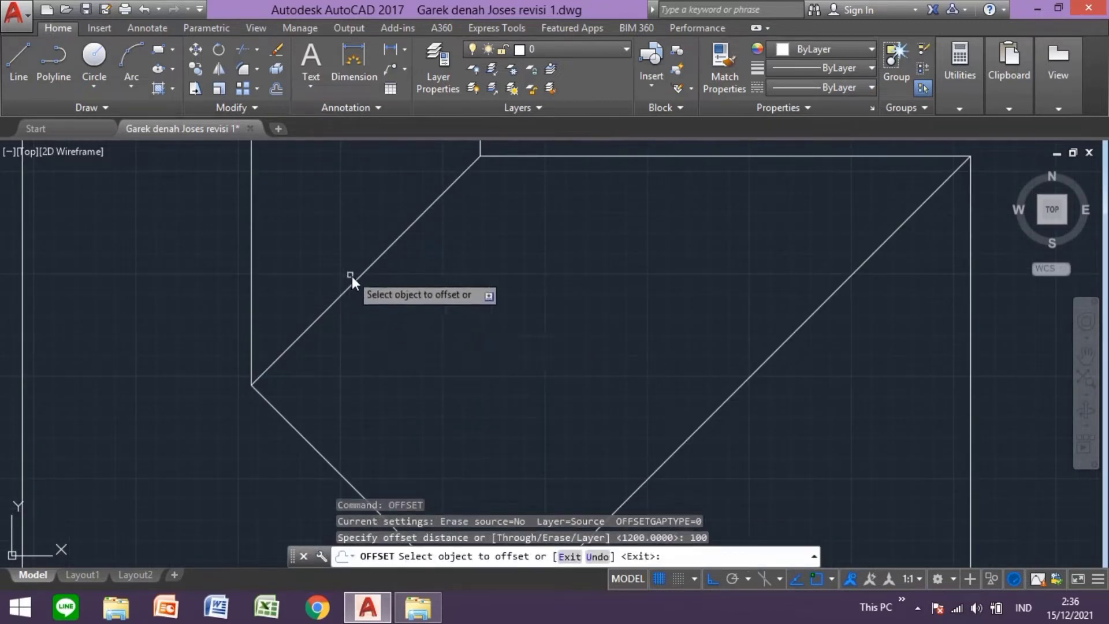
pyautogui.click(358, 276)
pyautogui.click(379, 299)
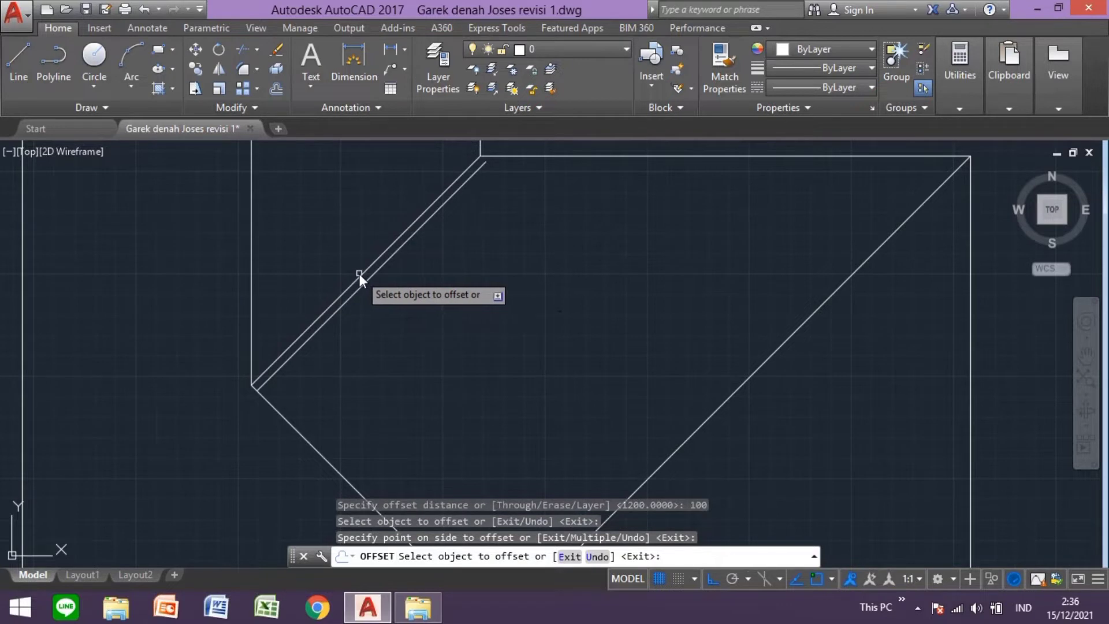
pyautogui.click(358, 274)
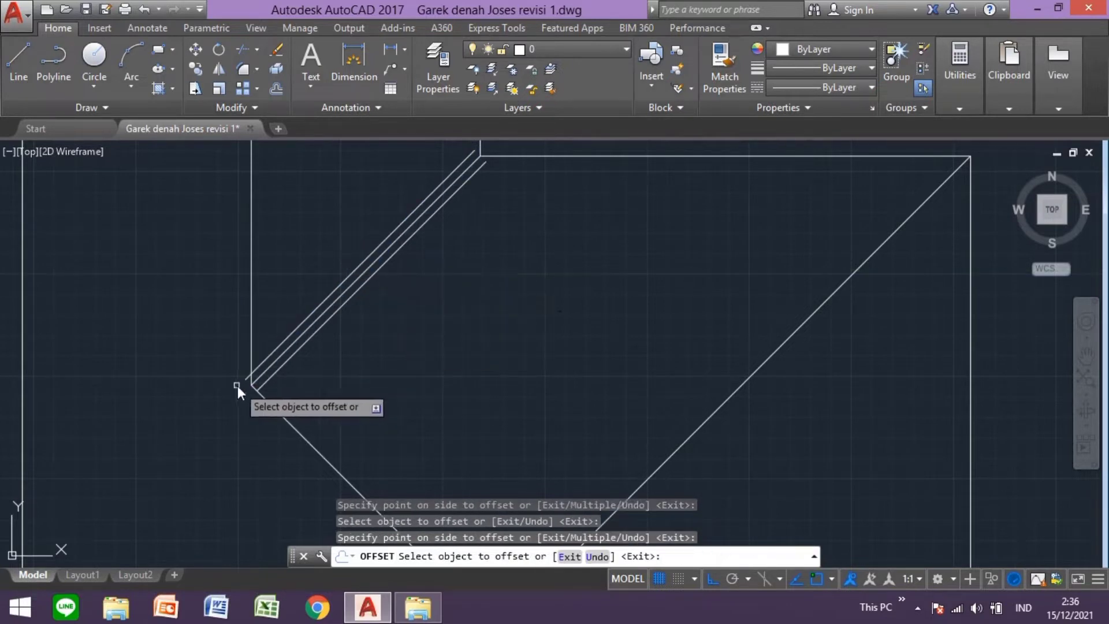
pyautogui.press('Escape')
# - Trim the diagonal stub sticking past the vertical wall line
pyautogui.write('TR')
pyautogui.press('Return')
pyautogui.press('Return')
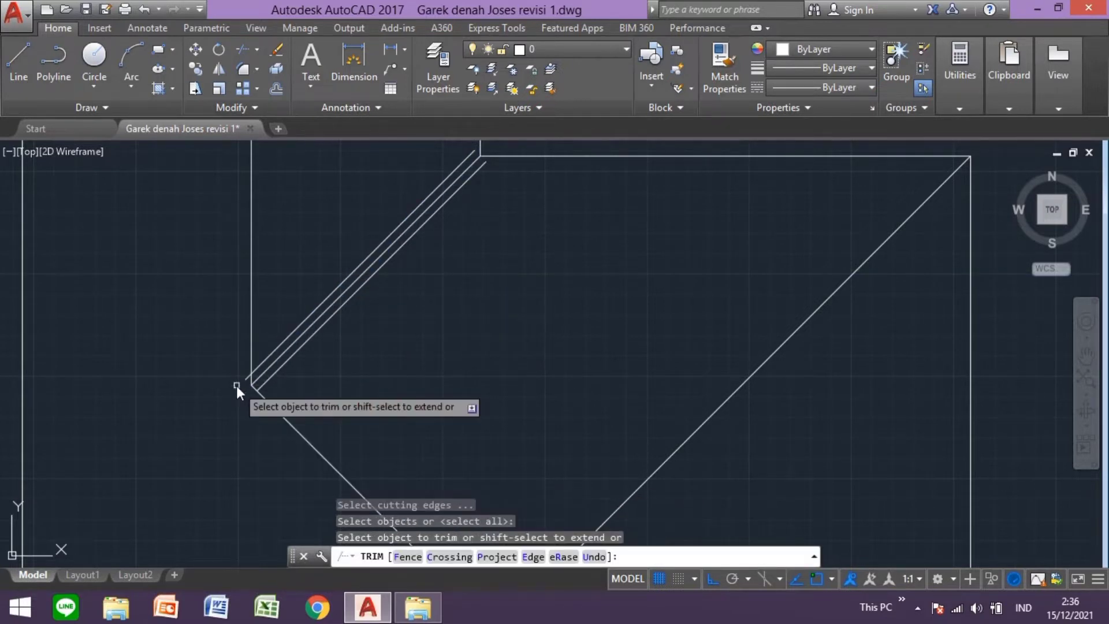
pyautogui.scroll(3, 232, 383)
pyautogui.scroll(3, 286, 376)
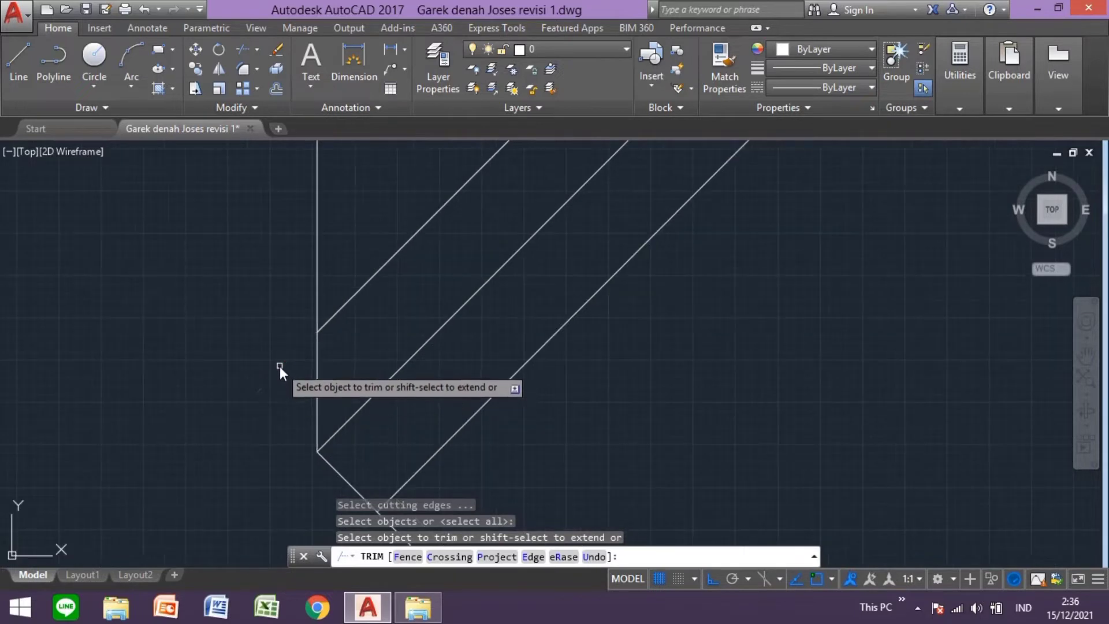
pyautogui.click(279, 368)
pyautogui.scroll(-2, 385, 387)
pyautogui.scroll(-8, 502, 360)
pyautogui.moveTo(502, 360); pyautogui.dragTo(445, 275, button='middle')
pyautogui.scroll(5, 445, 275)
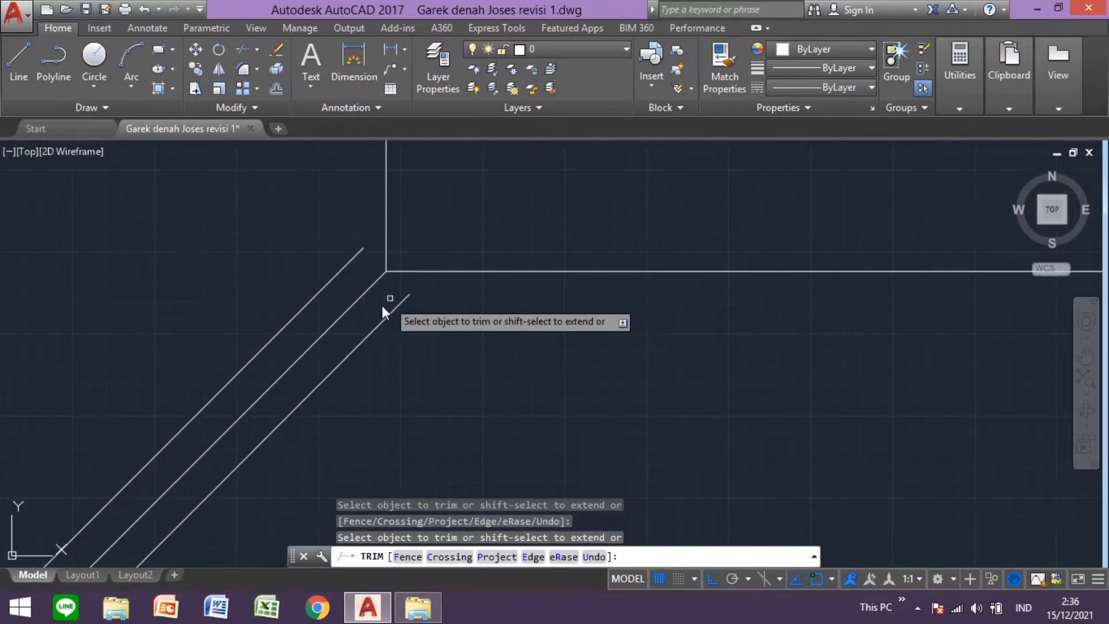
pyautogui.press('Escape')
# - Extend the parallel lines to the vertical and horizontal outline edges
pyautogui.write('ex')
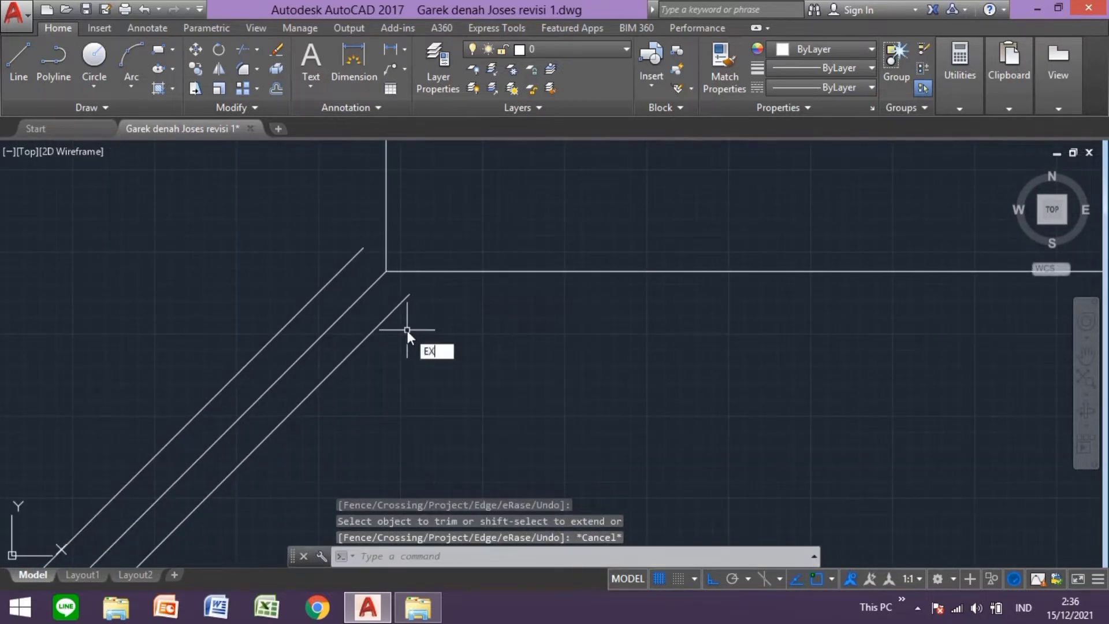
pyautogui.press('Return')
pyautogui.click(385, 228)
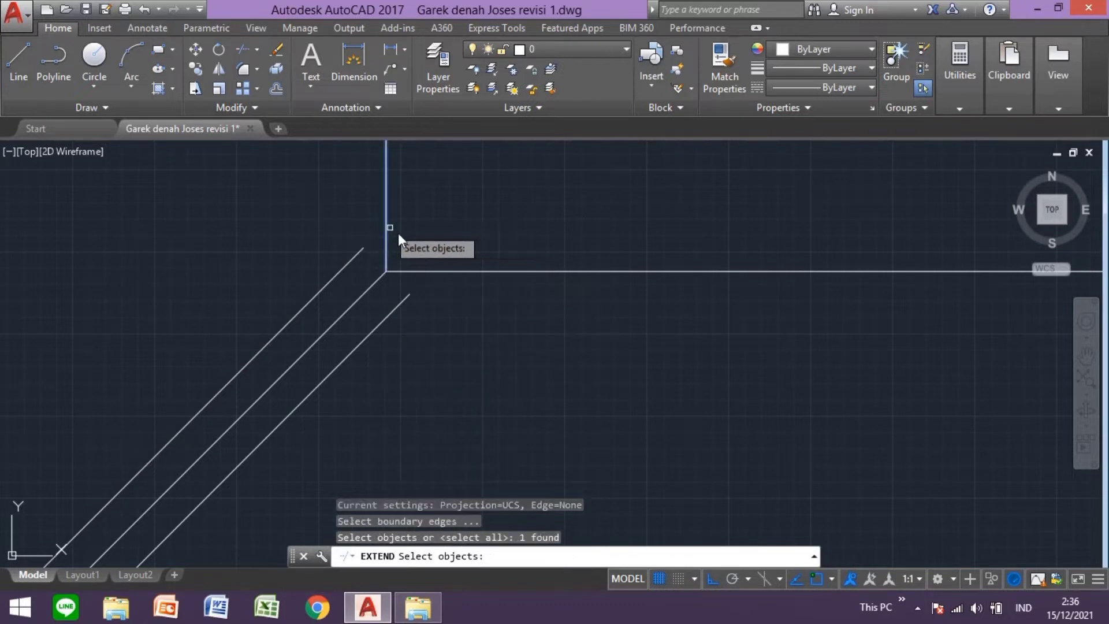
pyautogui.click(441, 271)
pyautogui.press('Return')
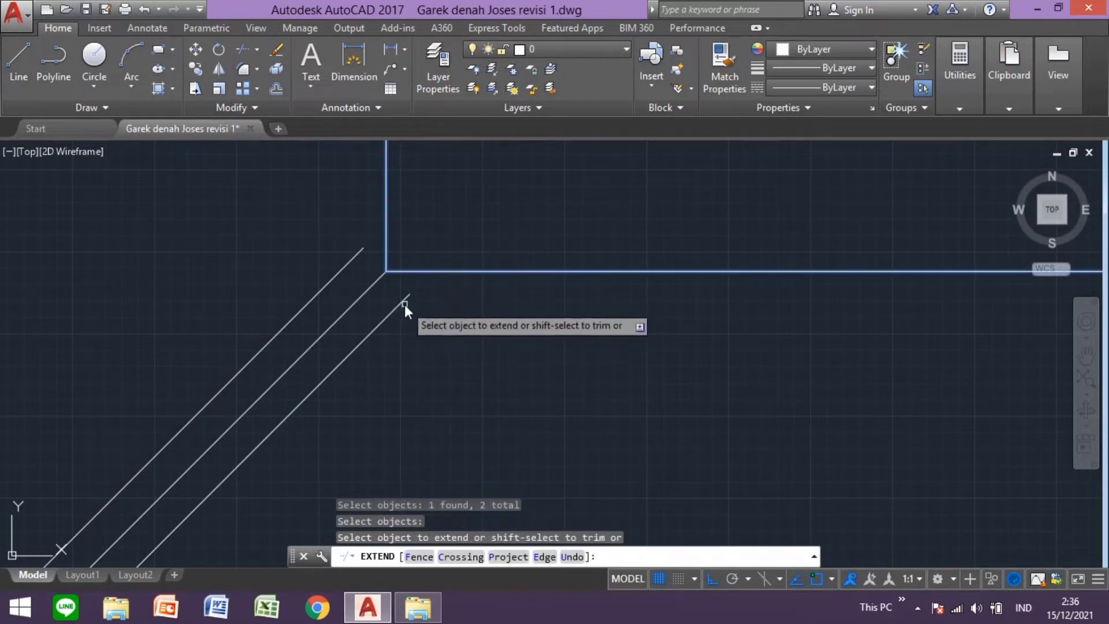
pyautogui.click(404, 303)
pyautogui.click(341, 273)
pyautogui.scroll(-3, 342, 274)
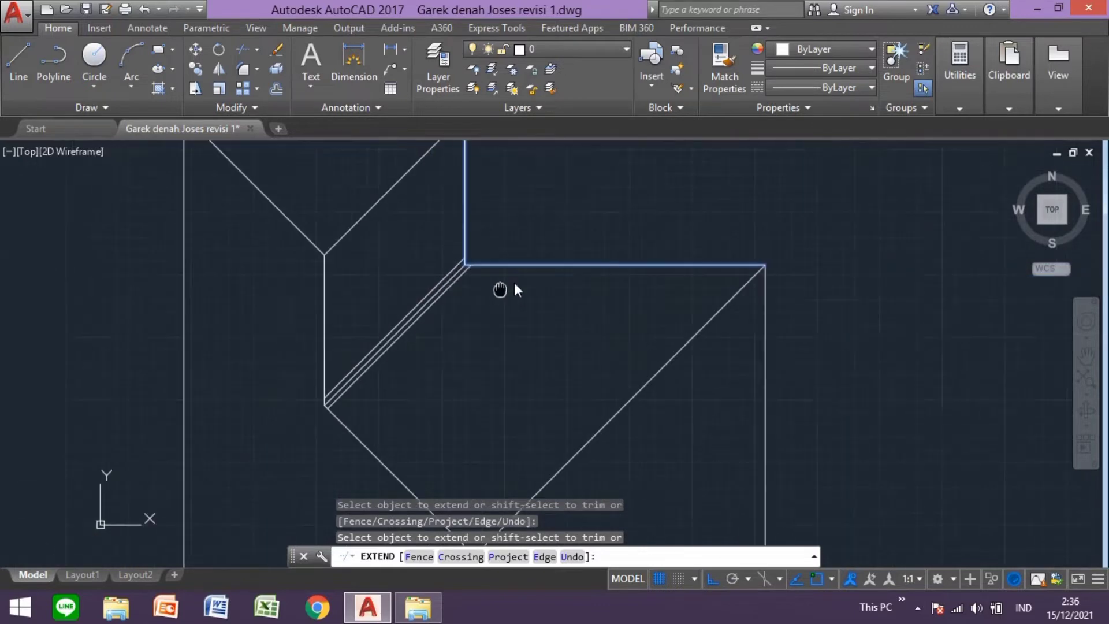
pyautogui.press('Escape')
pyautogui.scroll(-1, 462, 268)
pyautogui.scroll(3, 502, 390)
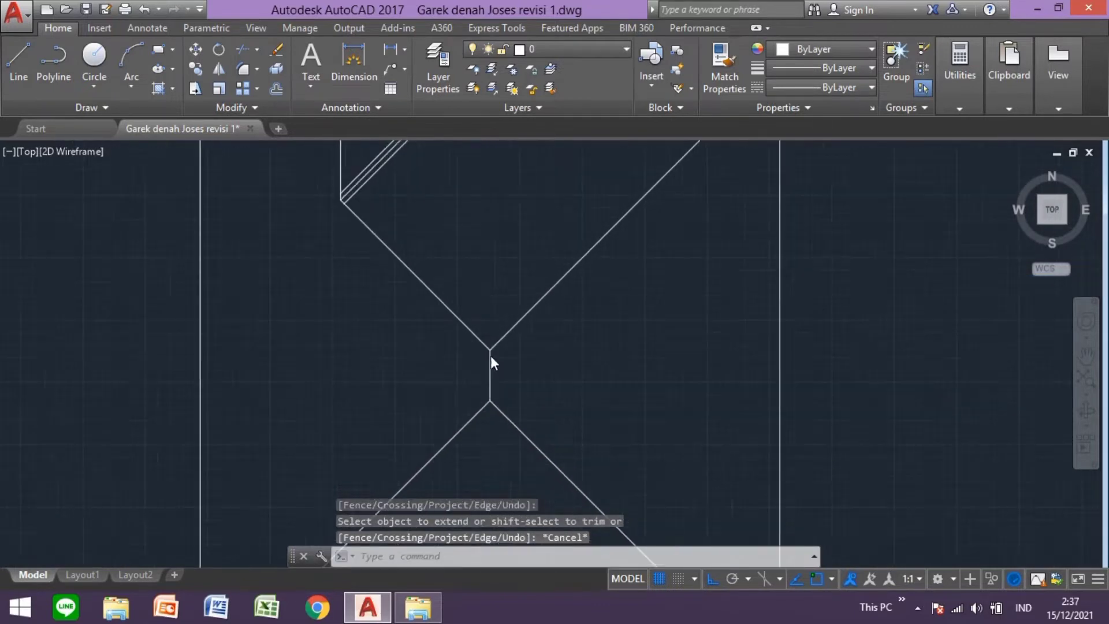
pyautogui.scroll(3, 494, 366)
# - Make reng the current layer
pyautogui.click(618, 52)
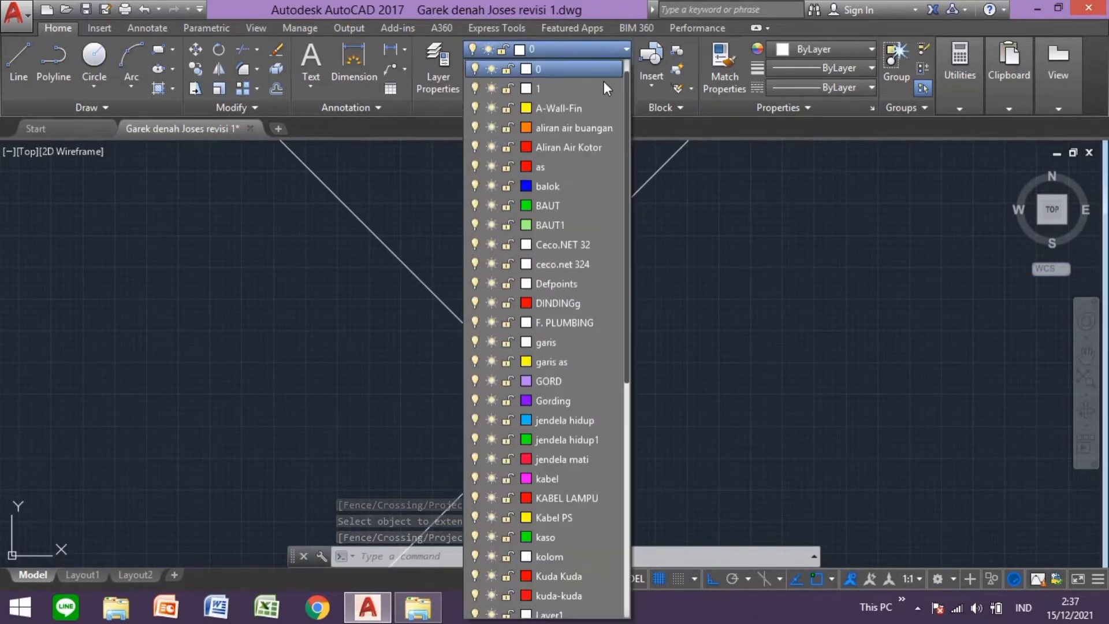
pyautogui.scroll(-3, 552, 422)
pyautogui.scroll(-3, 540, 502)
pyautogui.scroll(-2, 544, 530)
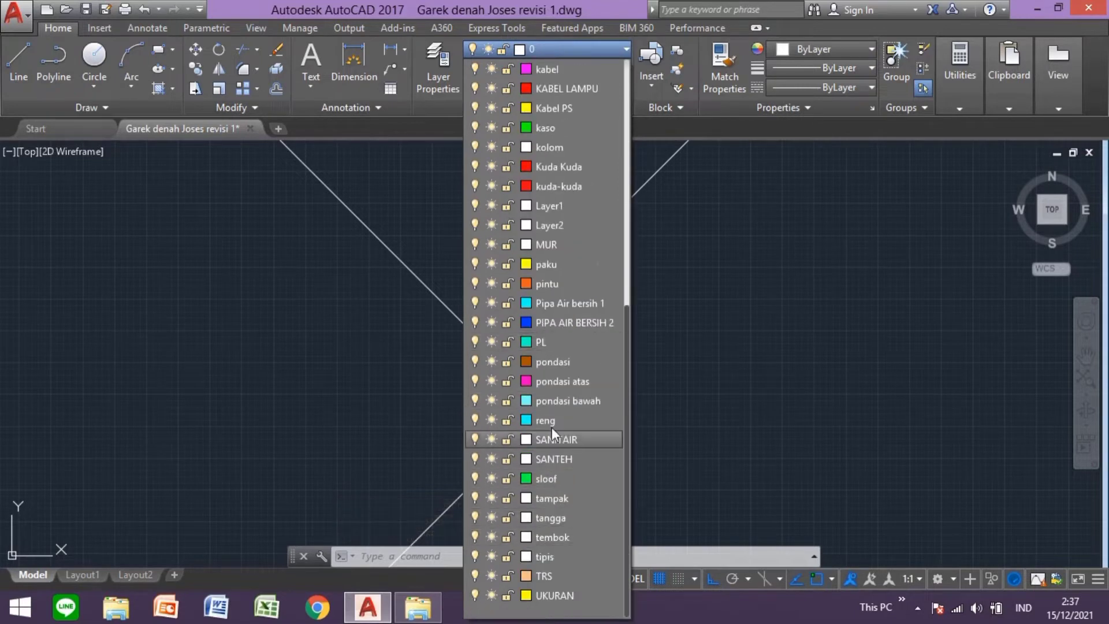
pyautogui.click(548, 427)
# - Draw a cyan line from the vertical ridge with a 240-long first segment
pyautogui.write('l')
pyautogui.press('Return')
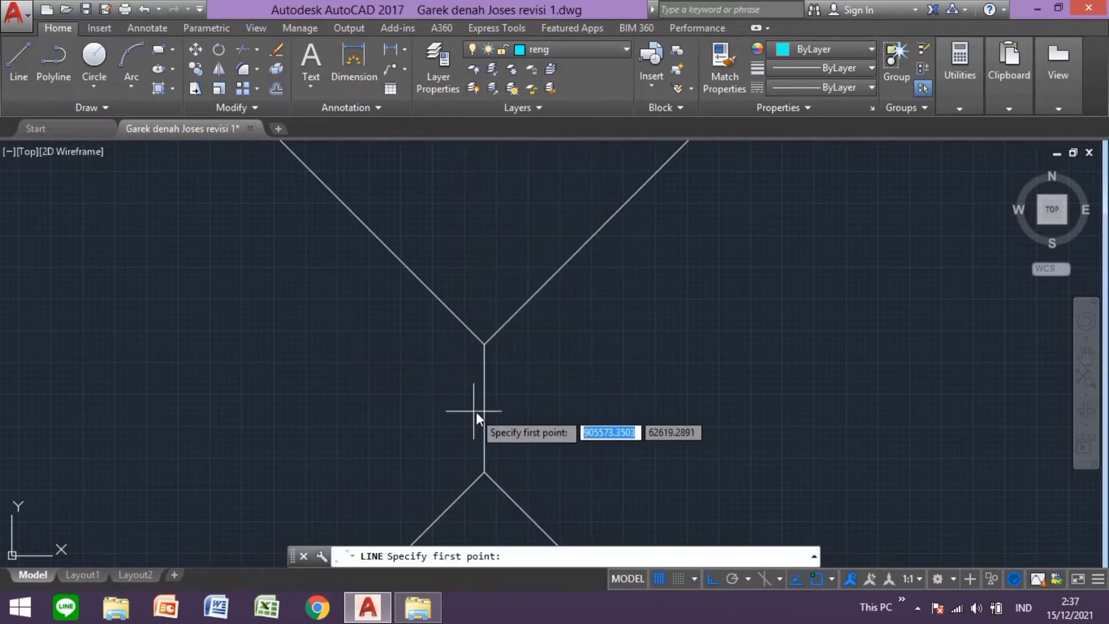
pyautogui.click(485, 413)
pyautogui.press('Escape')
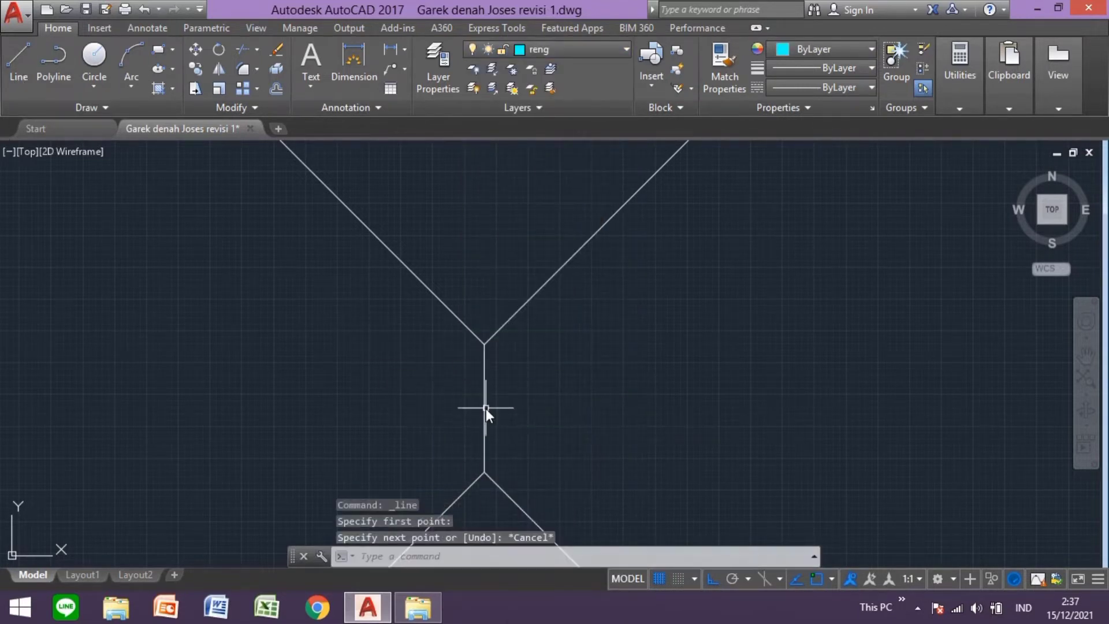
pyautogui.press('Return')
pyautogui.click(485, 409)
pyautogui.write('240')
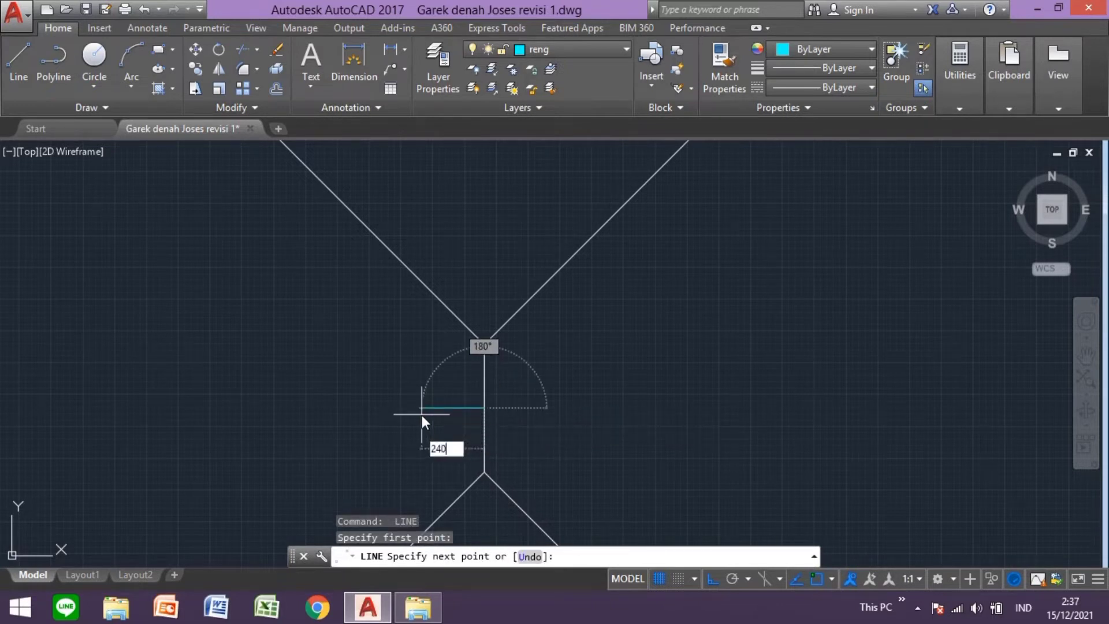
pyautogui.press('Return')
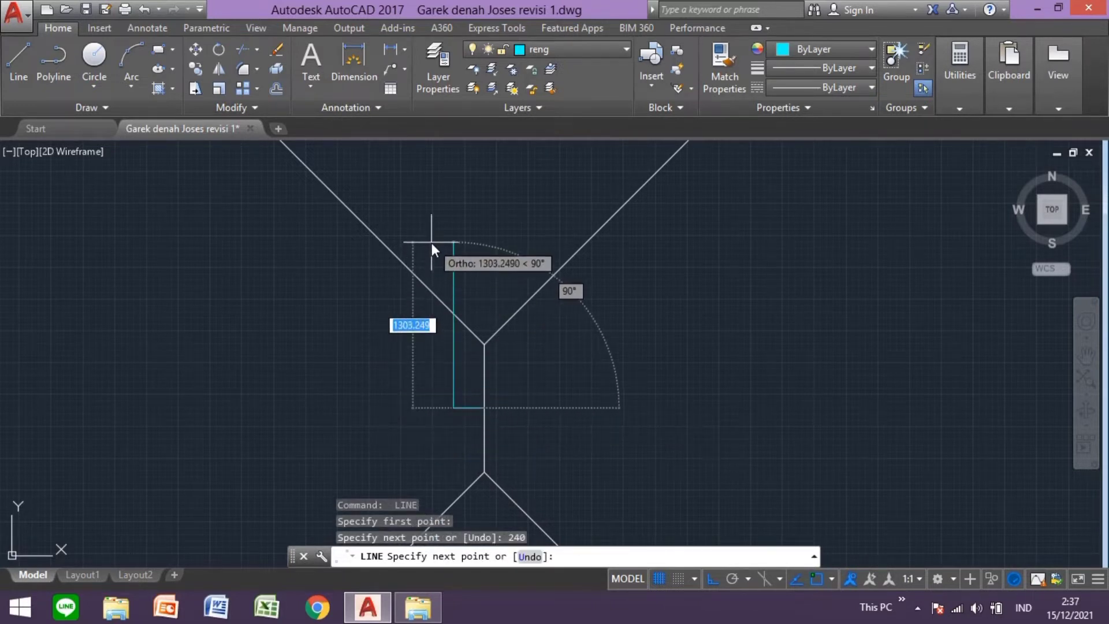
pyautogui.click(432, 243)
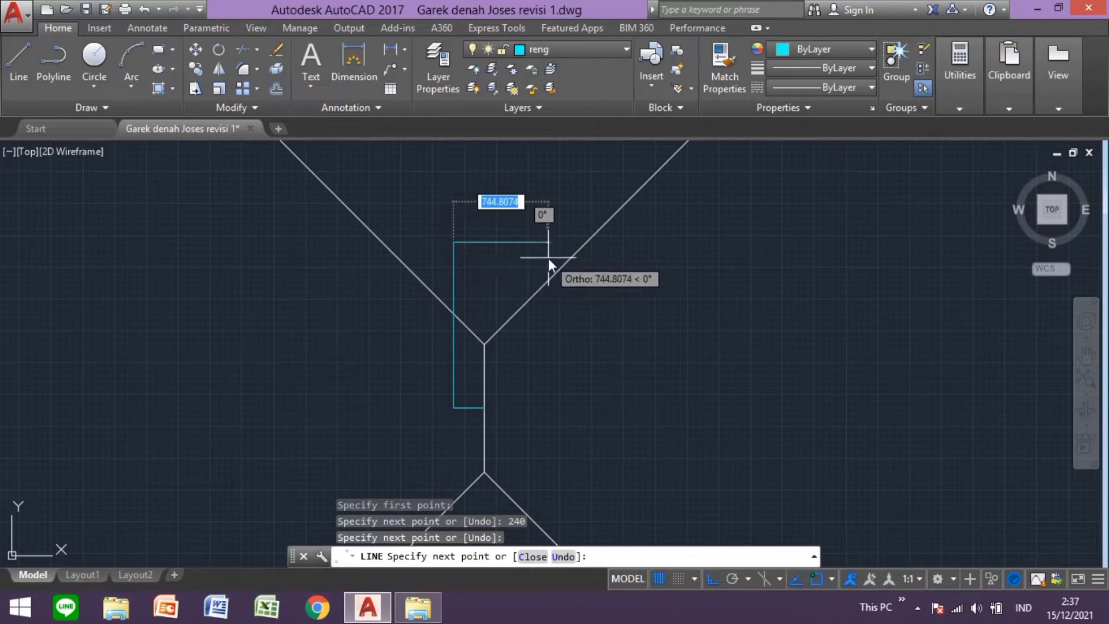
pyautogui.press('Escape')
# - Stretch the new cyan vertical line down past the lower junction
pyautogui.moveTo(447, 415); pyautogui.dragTo(452, 331, button='middle')
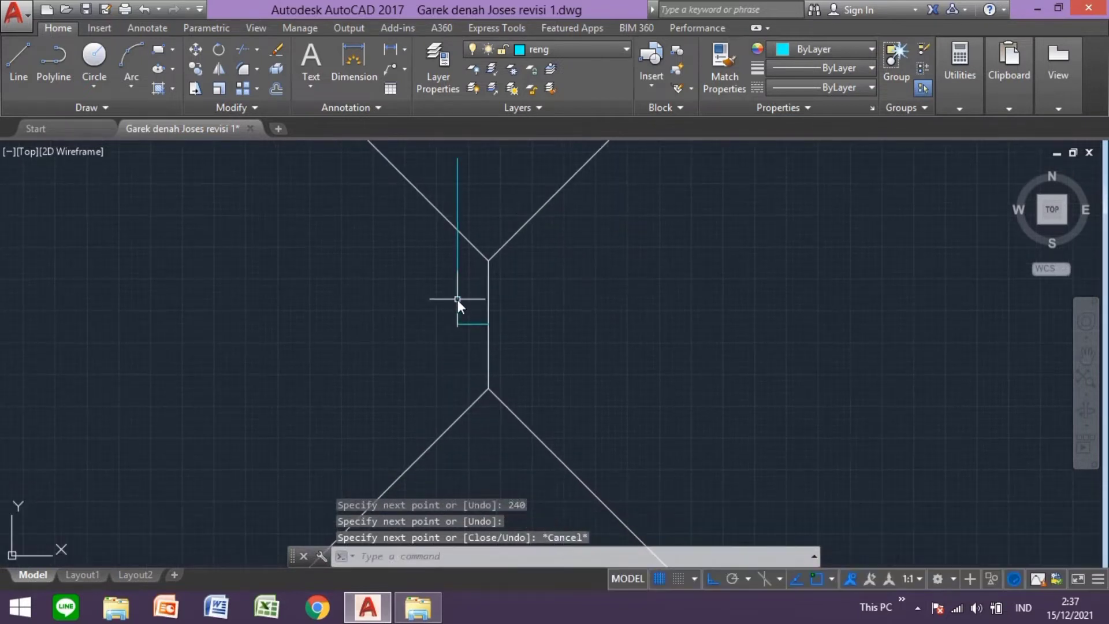
pyautogui.click(459, 300)
pyautogui.click(457, 326)
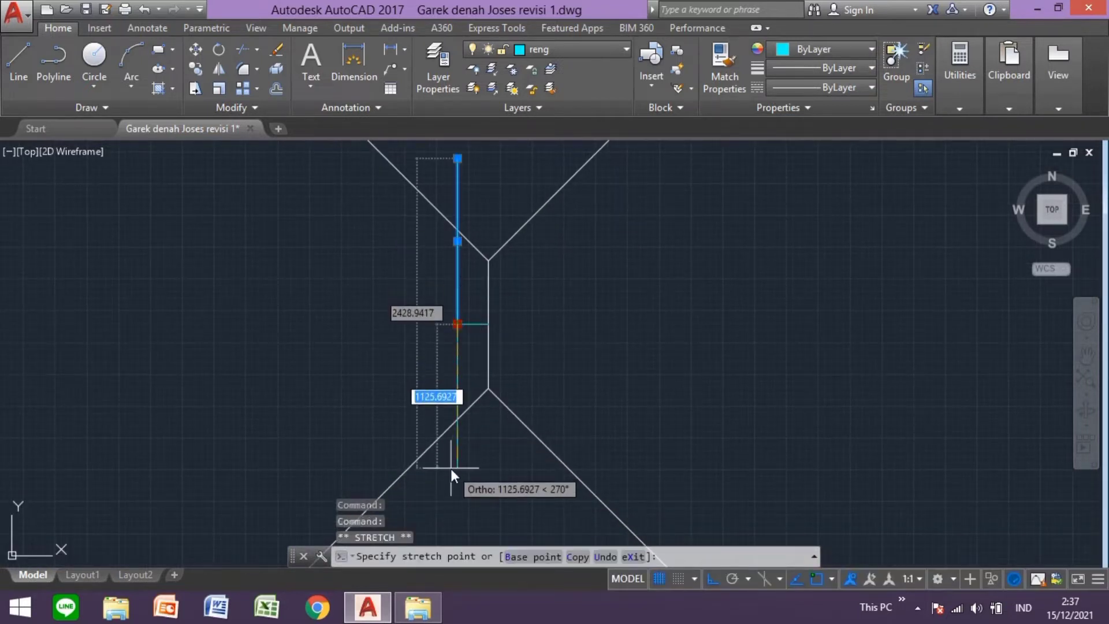
pyautogui.click(451, 469)
pyautogui.press('Escape')
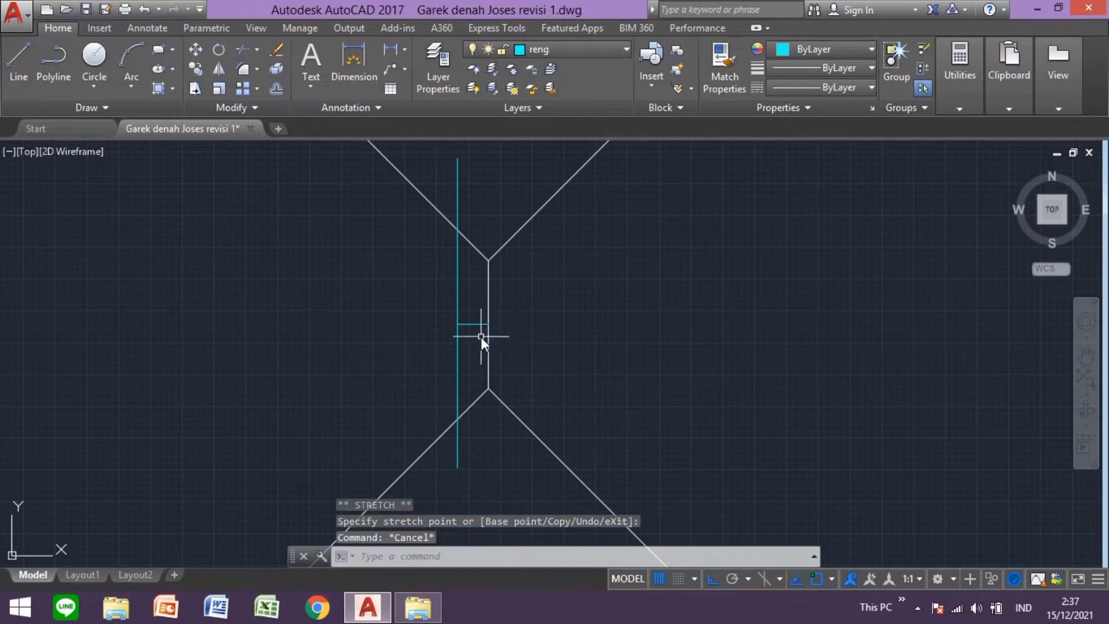
# - Mirror the cyan vertical and short horizontal across the ridge, keeping the originals
pyautogui.click(481, 338)
pyautogui.click(454, 312)
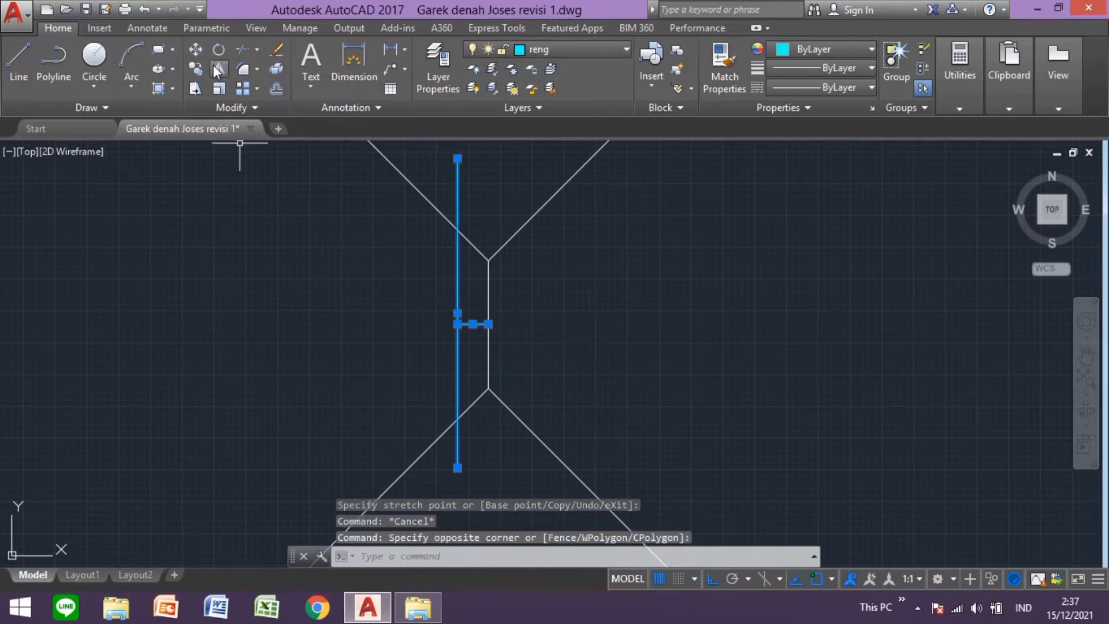
pyautogui.click(217, 70)
pyautogui.click(490, 325)
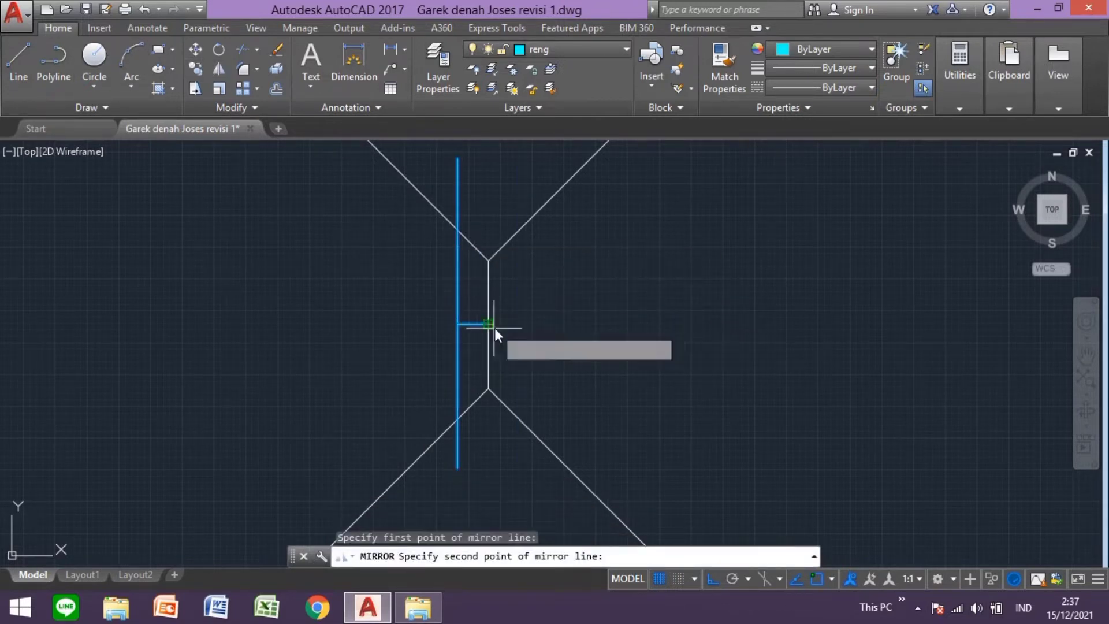
pyautogui.click(487, 362)
pyautogui.click(514, 419)
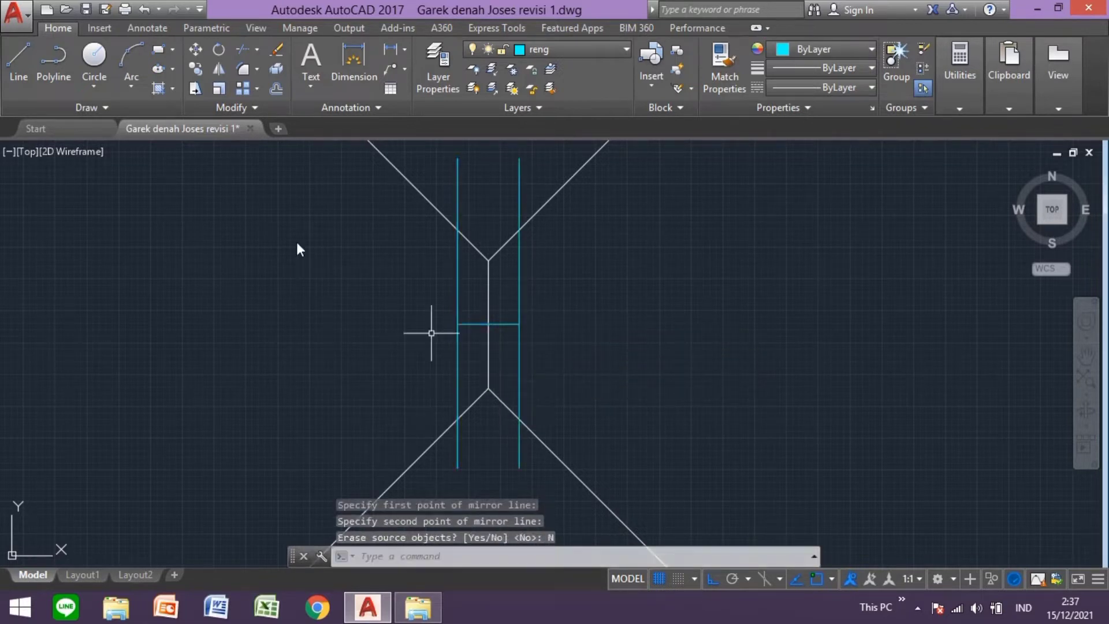
# - Draw horizontal tie lines between the two cyan verticals at the bottom and top intersections
pyautogui.click(18, 58)
pyautogui.click(458, 419)
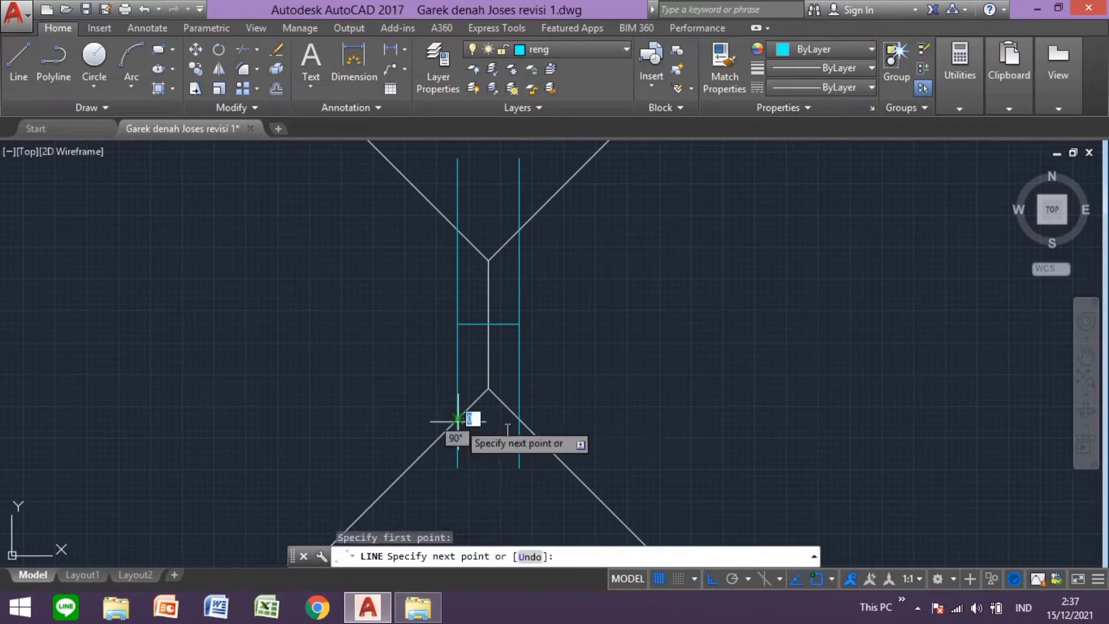
pyautogui.click(519, 417)
pyautogui.press('Return')
pyautogui.press('Return')
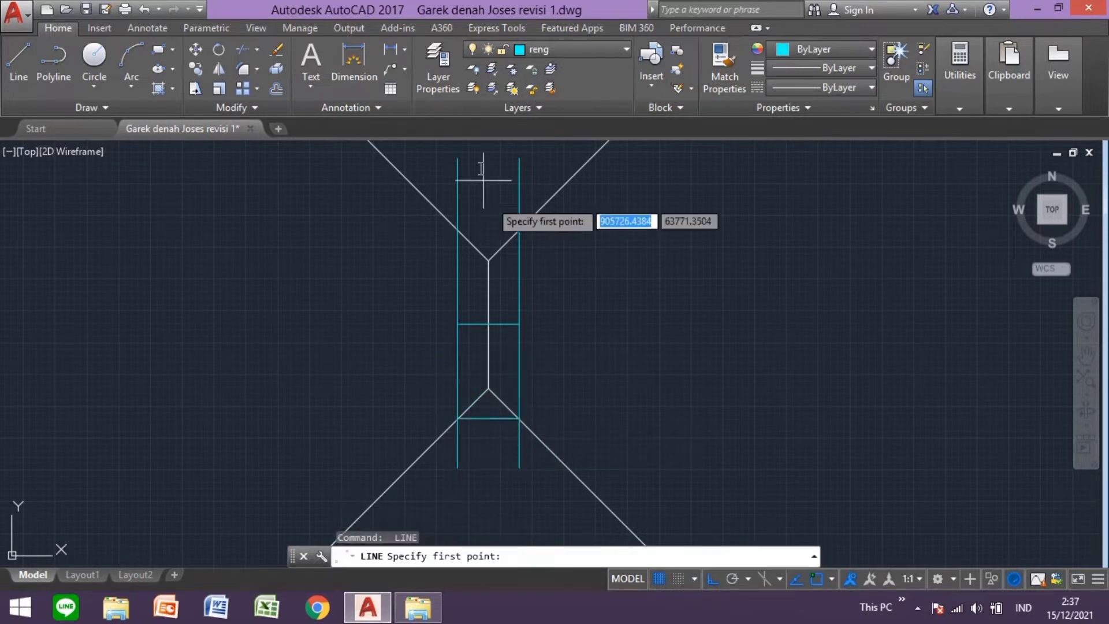
pyautogui.click(458, 230)
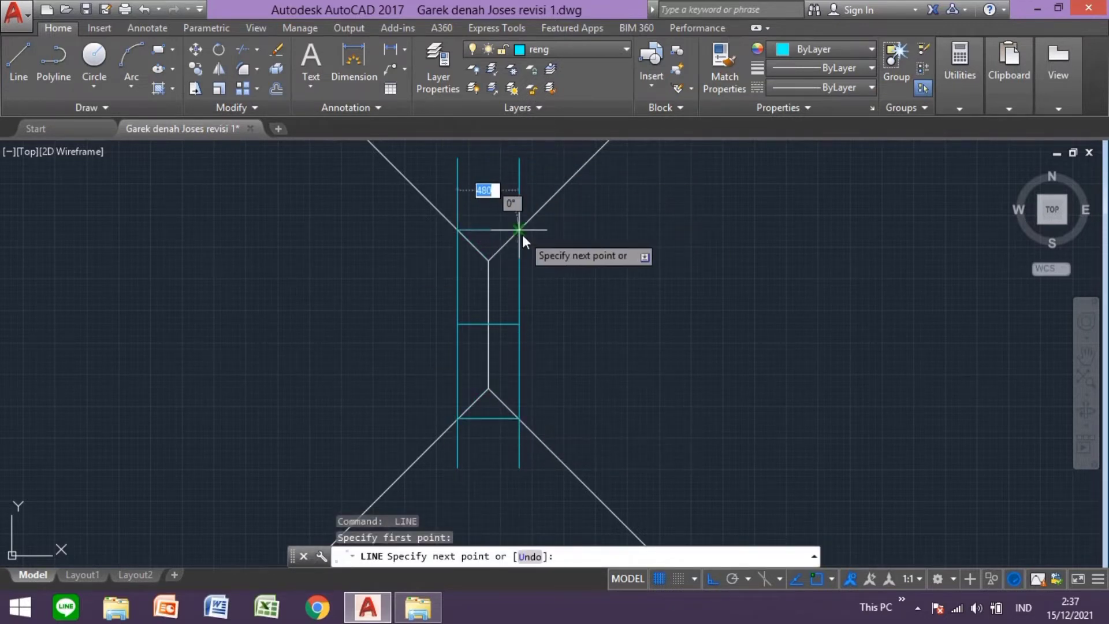
pyautogui.click(520, 231)
pyautogui.press('Escape')
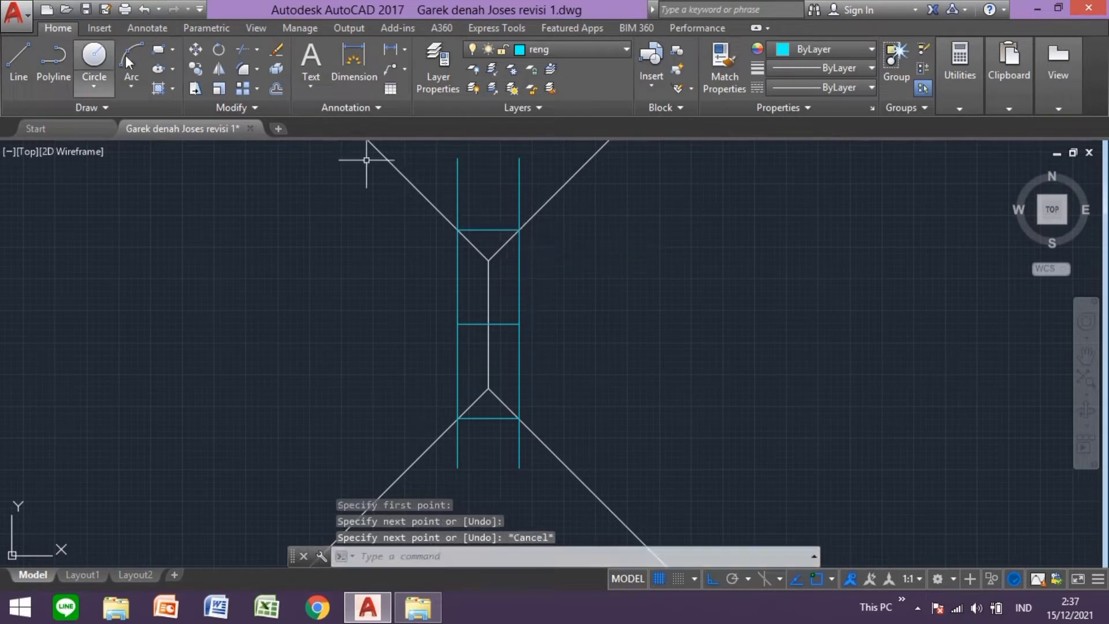
# - Draw a rectangle from the top-left hip intersection to the bottom-right intersection
pyautogui.click(158, 50)
pyautogui.click(458, 229)
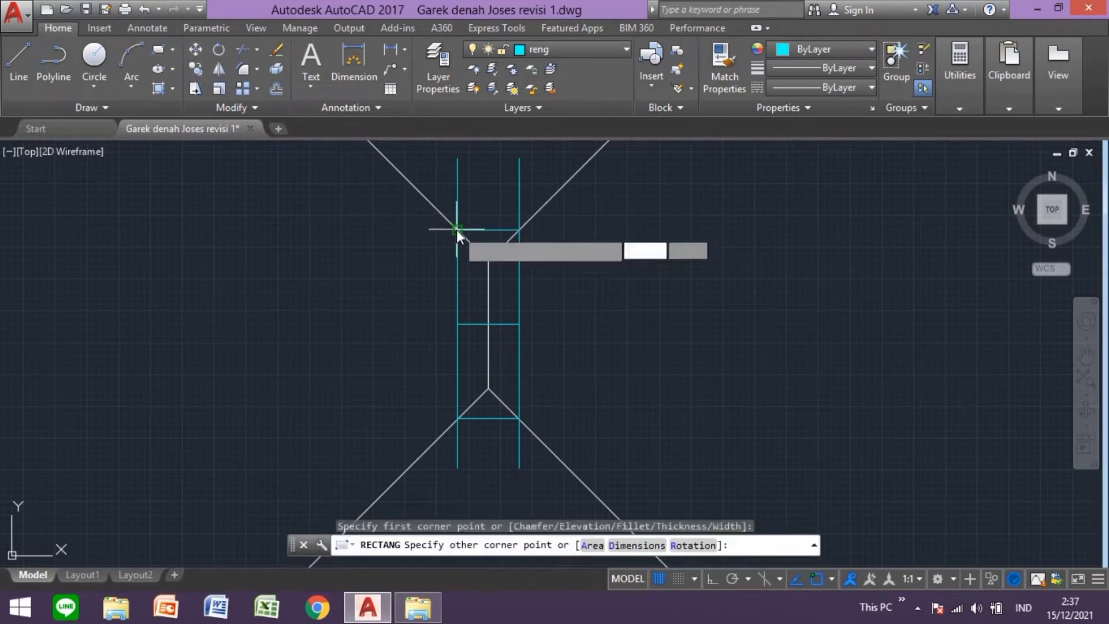
pyautogui.click(517, 418)
pyautogui.press('F8')
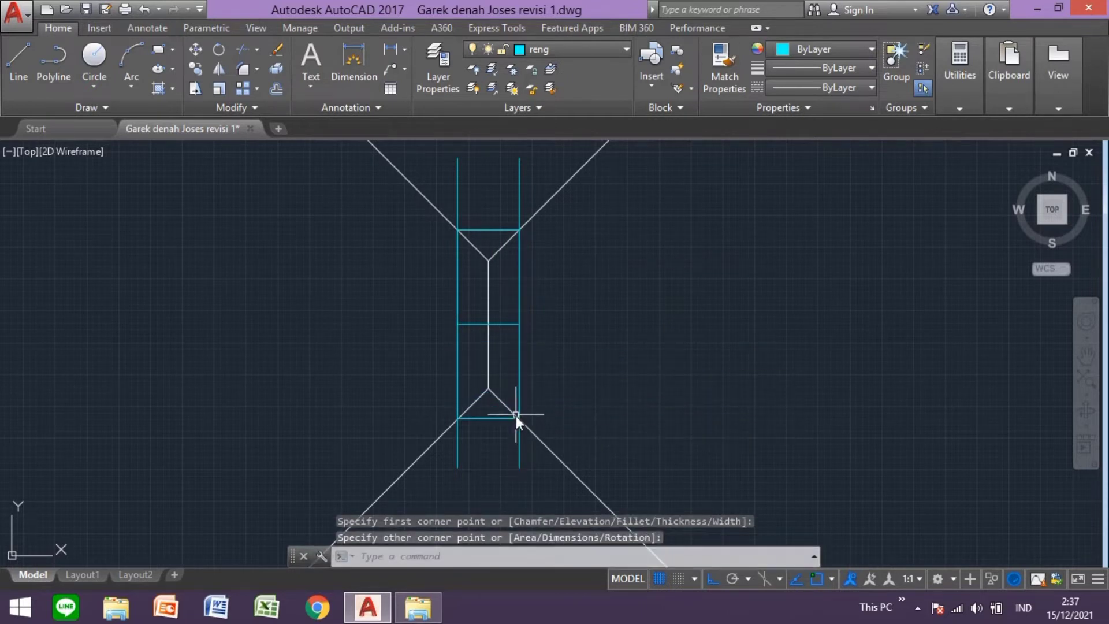
pyautogui.press('Escape')
# - Erase the long cyan verticals and the top and middle horizontal lines
pyautogui.click(526, 462)
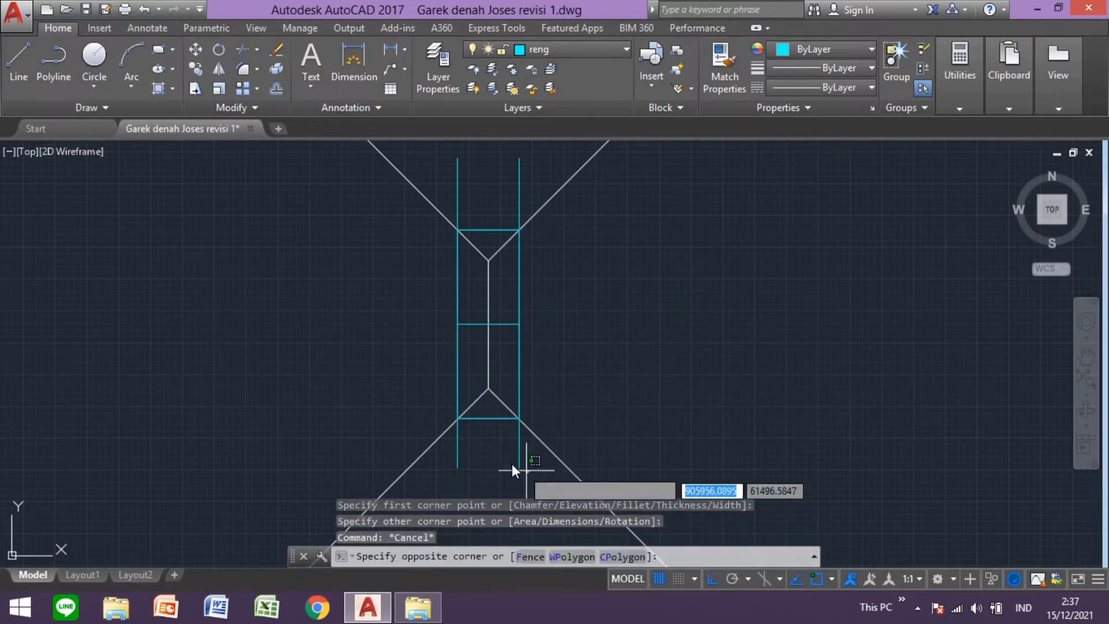
pyautogui.click(451, 442)
pyautogui.press('Delete')
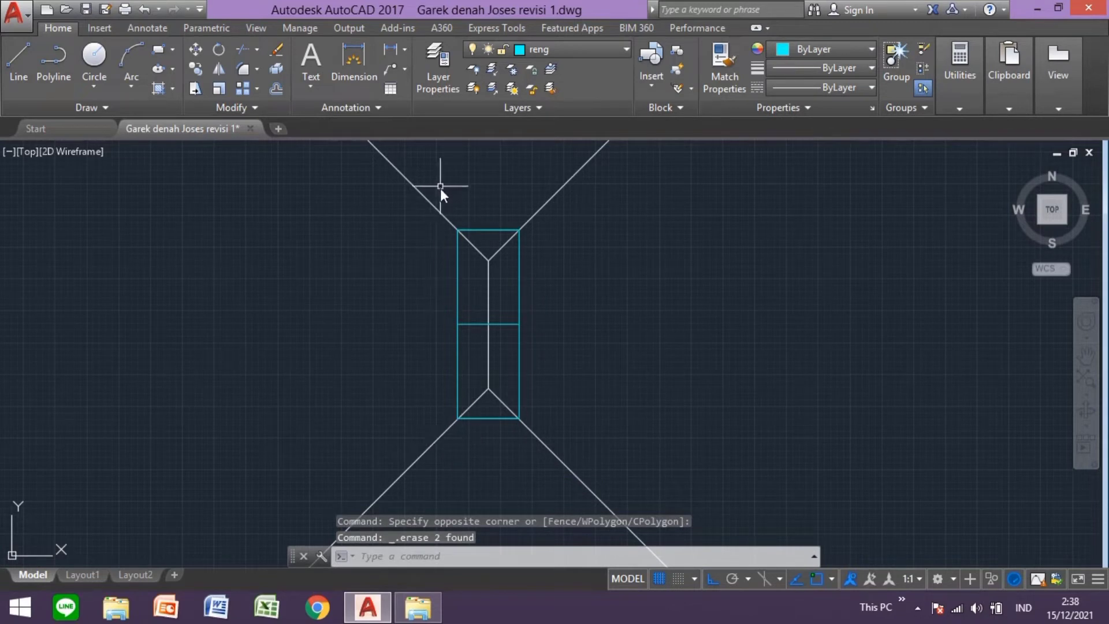
pyautogui.click(440, 186)
pyautogui.click(561, 254)
pyautogui.click(424, 300)
pyautogui.click(579, 352)
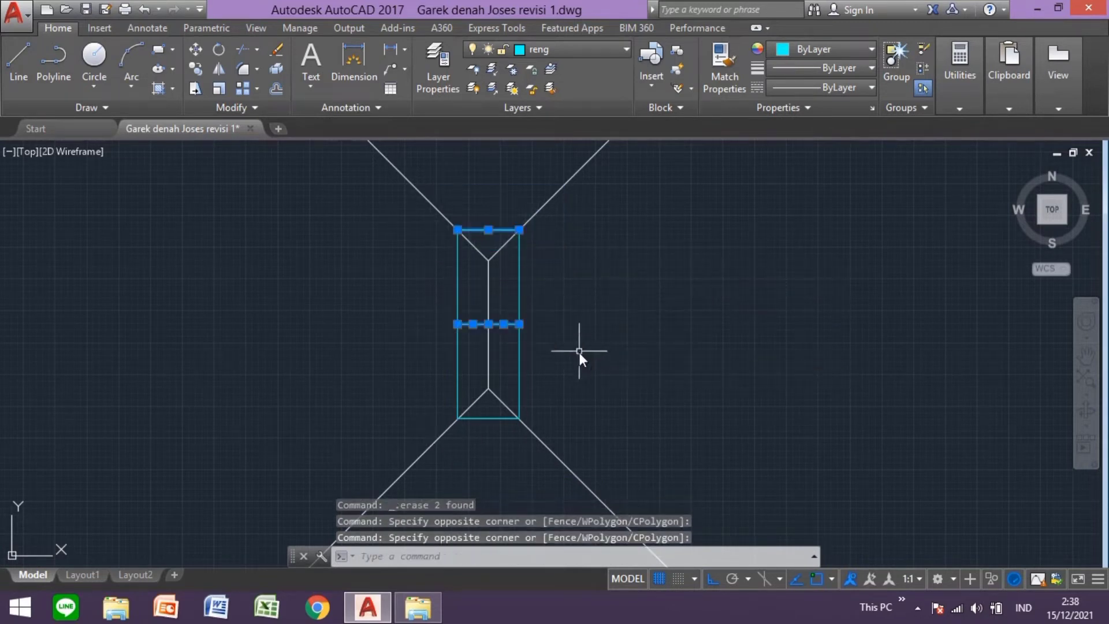
pyautogui.press('Delete')
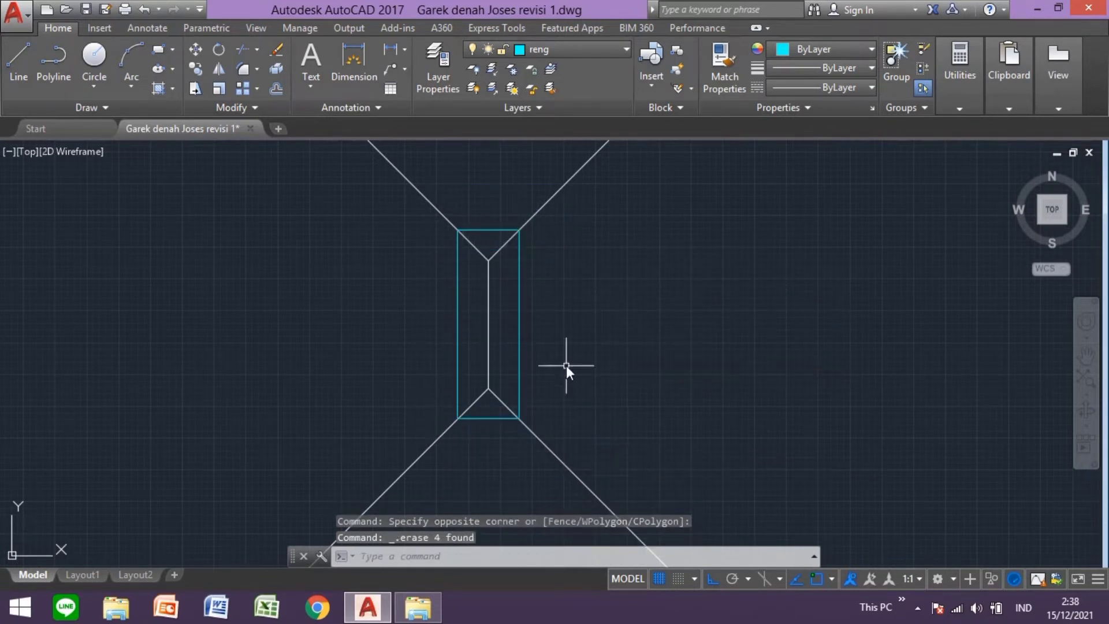
# - Offset the cyan ridge rectangle 20 outward
pyautogui.write('o')
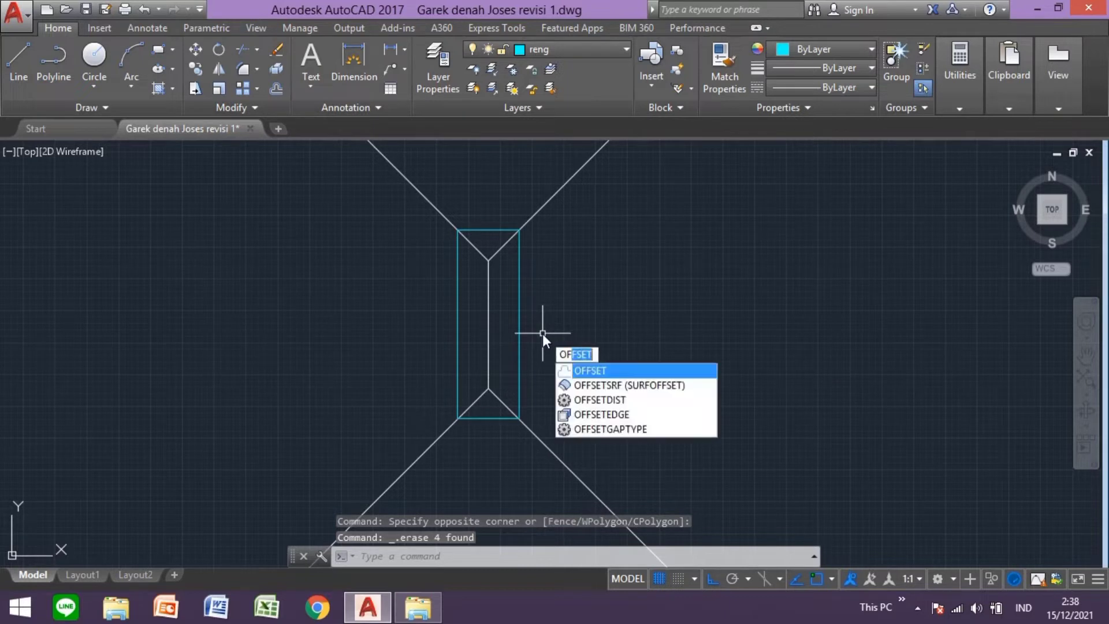
pyautogui.press('Return')
pyautogui.write('20')
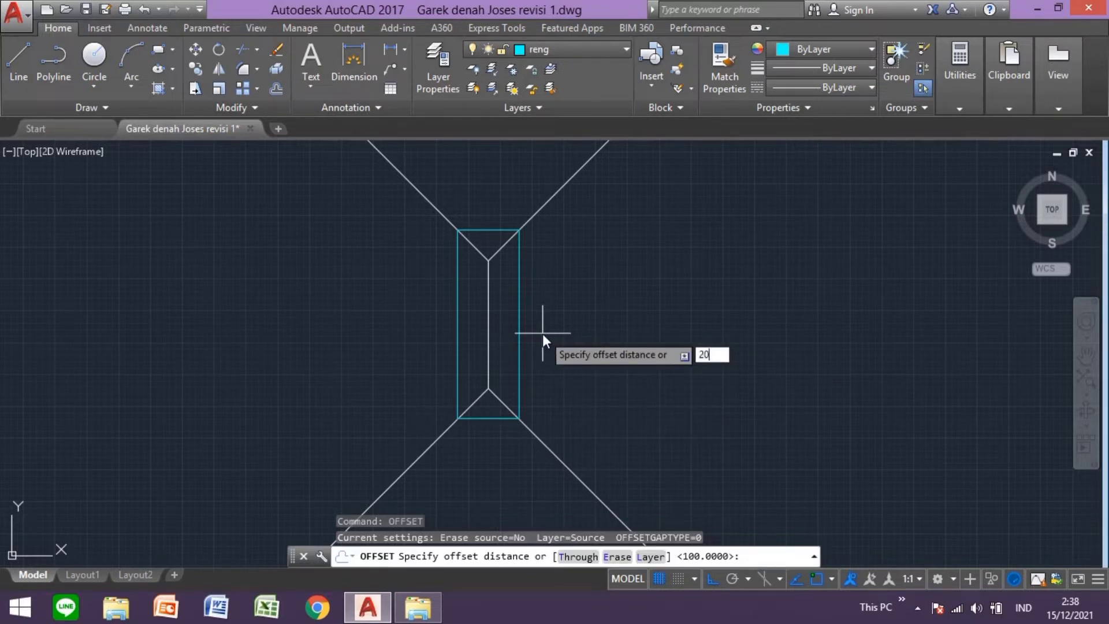
pyautogui.press('Return')
pyautogui.scroll(5, 431, 367)
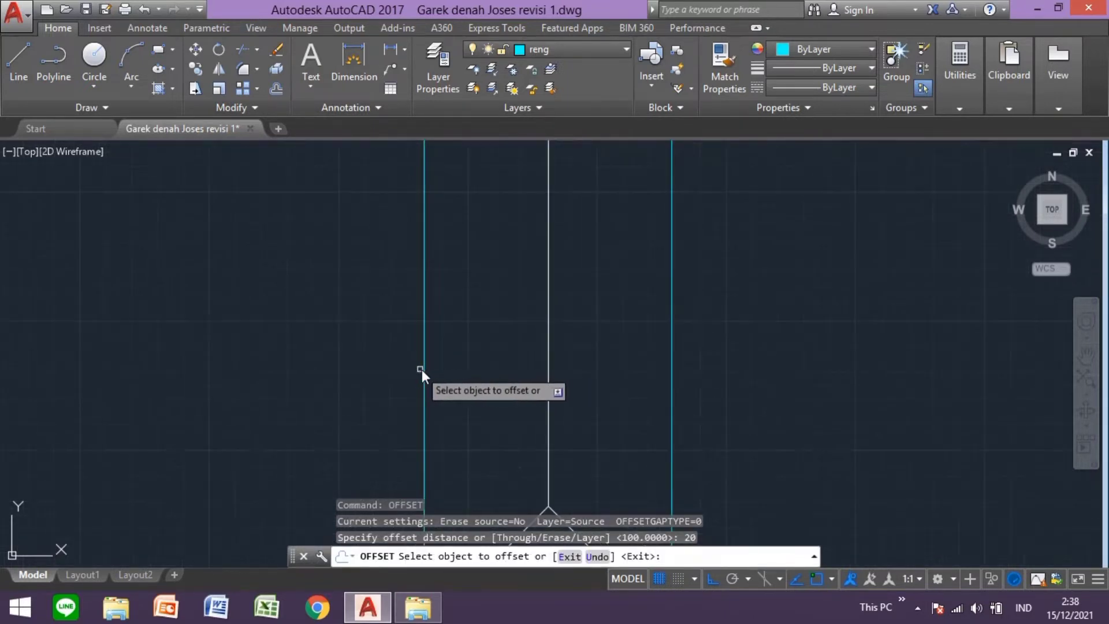
pyautogui.click(426, 369)
pyautogui.press('Escape')
# - Create a series of nested cyan rectangles, each offset 240 outward from the last
pyautogui.write('of')
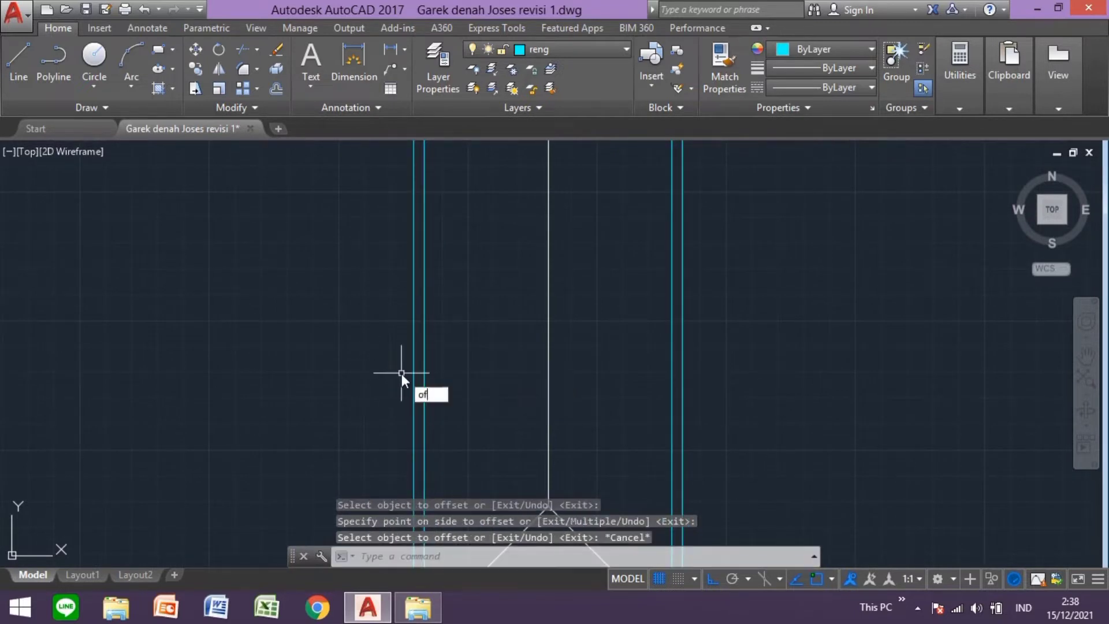
pyautogui.press('Return')
pyautogui.write('240')
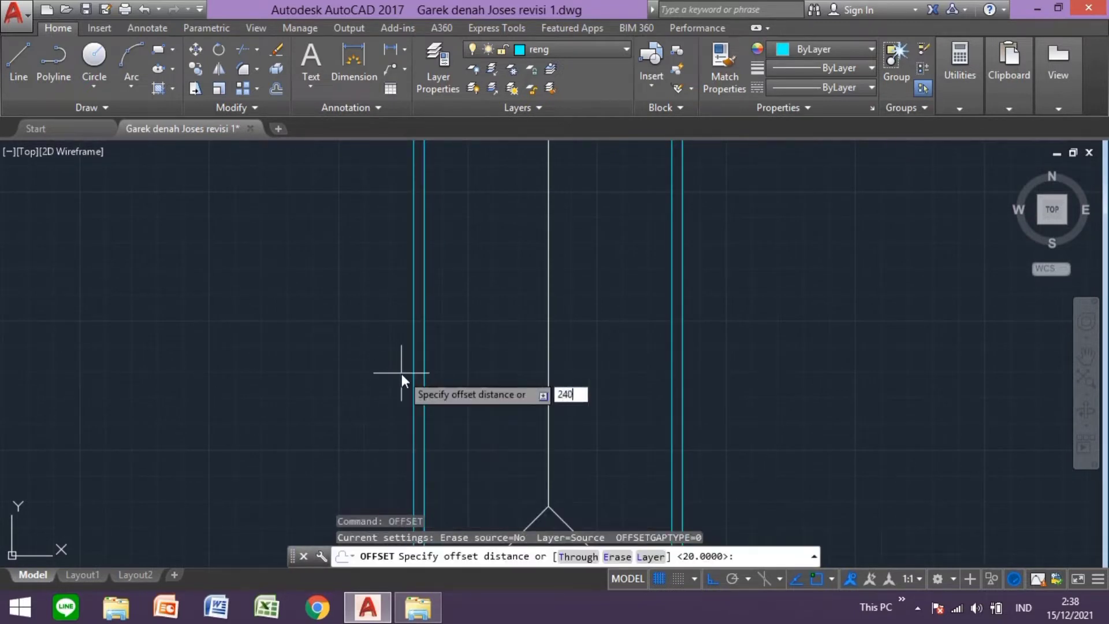
pyautogui.press('Return')
pyautogui.click(424, 358)
pyautogui.click(372, 370)
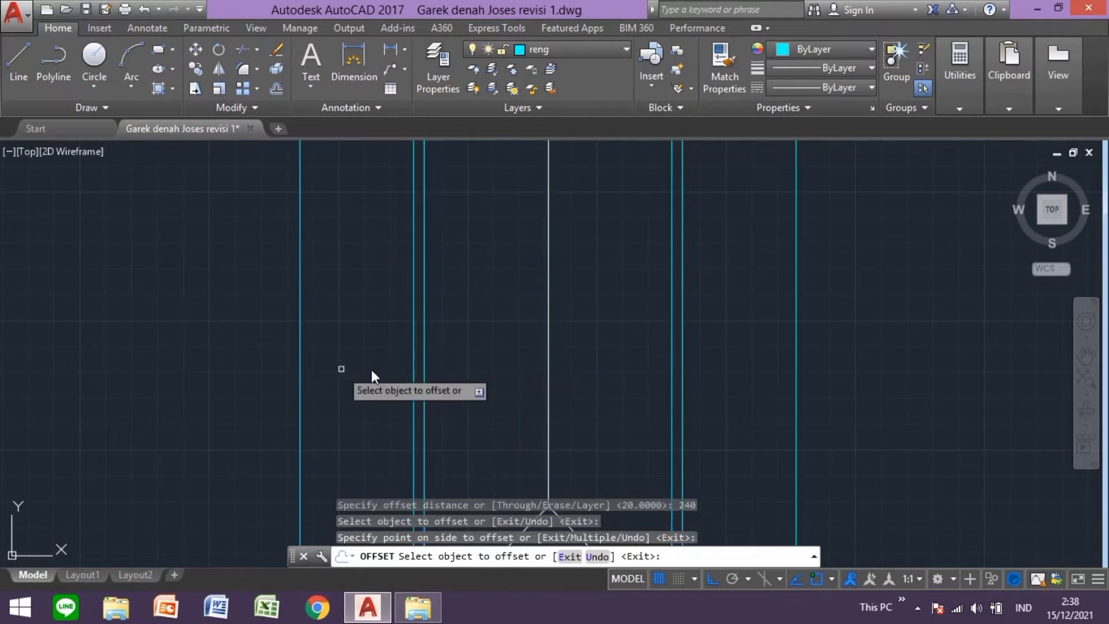
pyautogui.click(413, 361)
pyautogui.click(303, 367)
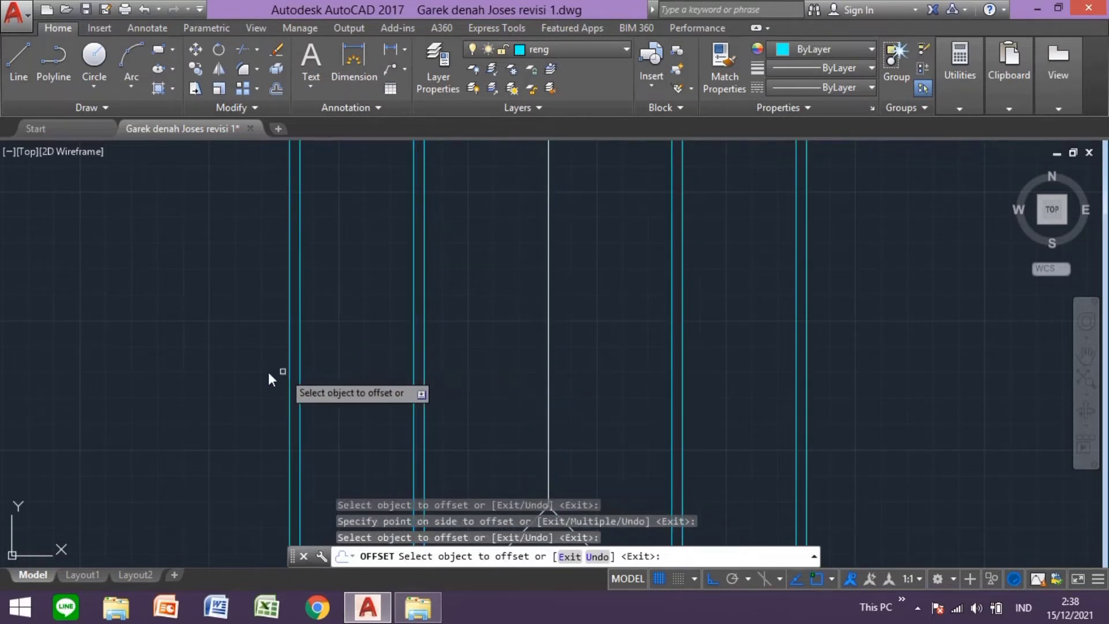
pyautogui.click(301, 378)
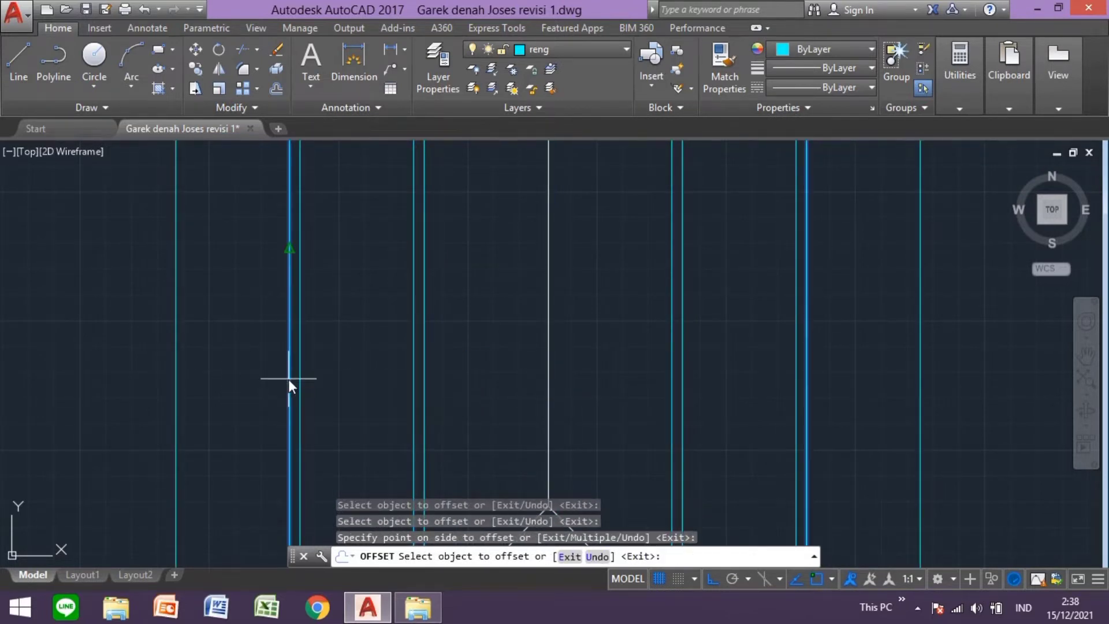
pyautogui.click(289, 379)
pyautogui.click(123, 373)
pyautogui.moveTo(176, 382); pyautogui.dragTo(259, 396, button='middle')
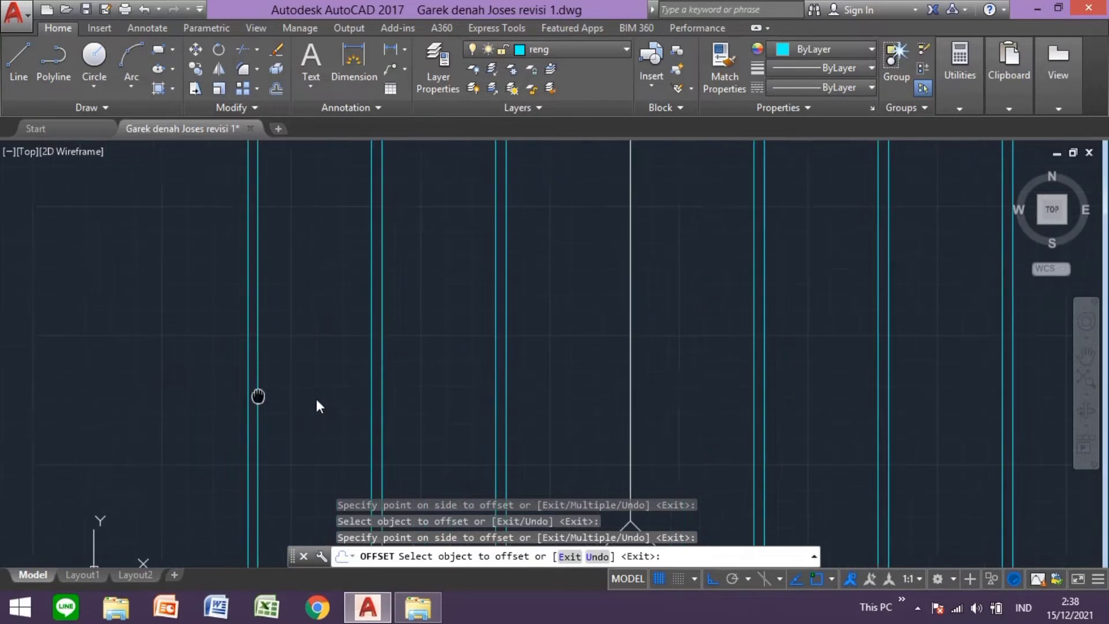
pyautogui.click(380, 389)
pyautogui.click(368, 392)
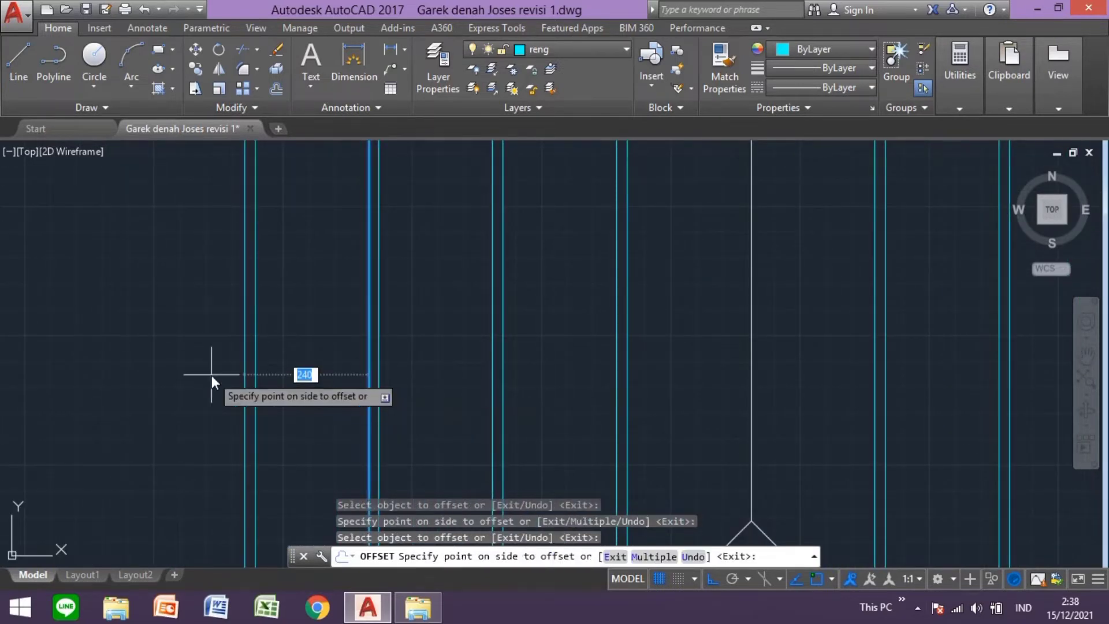
pyautogui.click(212, 375)
pyautogui.scroll(-3, 218, 375)
pyautogui.scroll(-3, 239, 376)
pyautogui.moveTo(239, 376); pyautogui.dragTo(414, 352, button='middle')
pyautogui.scroll(-2, 378, 352)
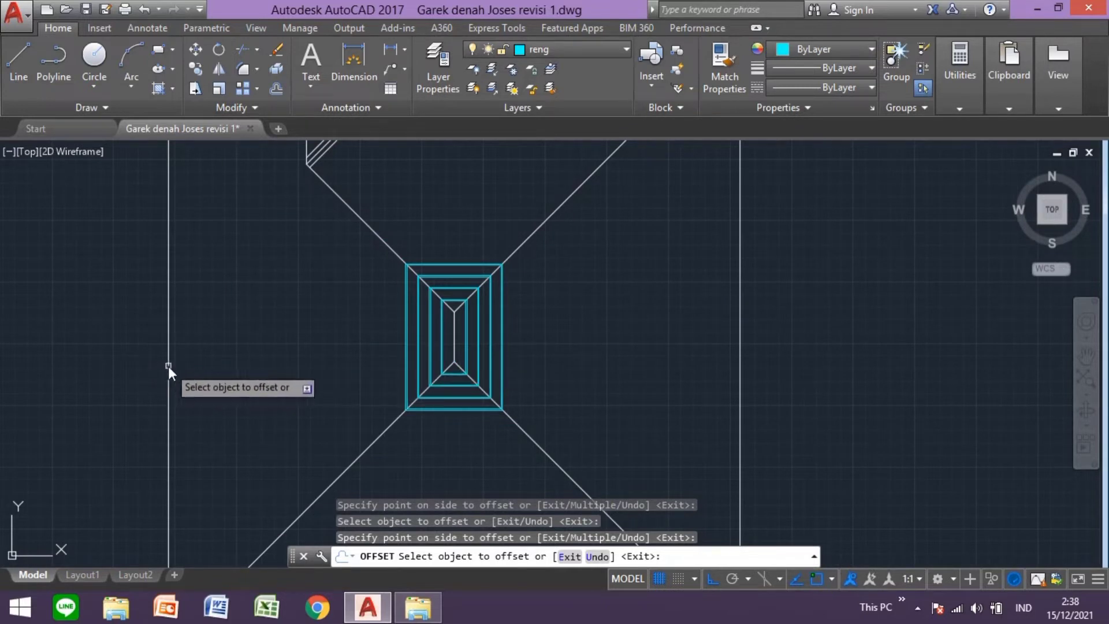
pyautogui.press('Escape')
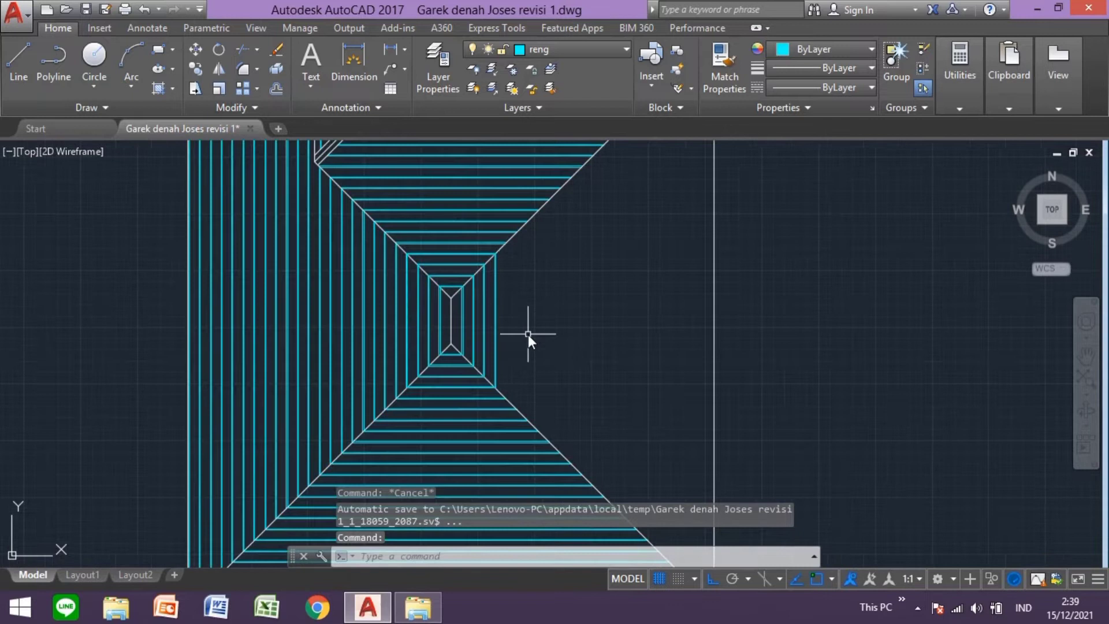
# - Trim the batten outline lines that extend past the right hip line
pyautogui.scroll(4, 528, 335)
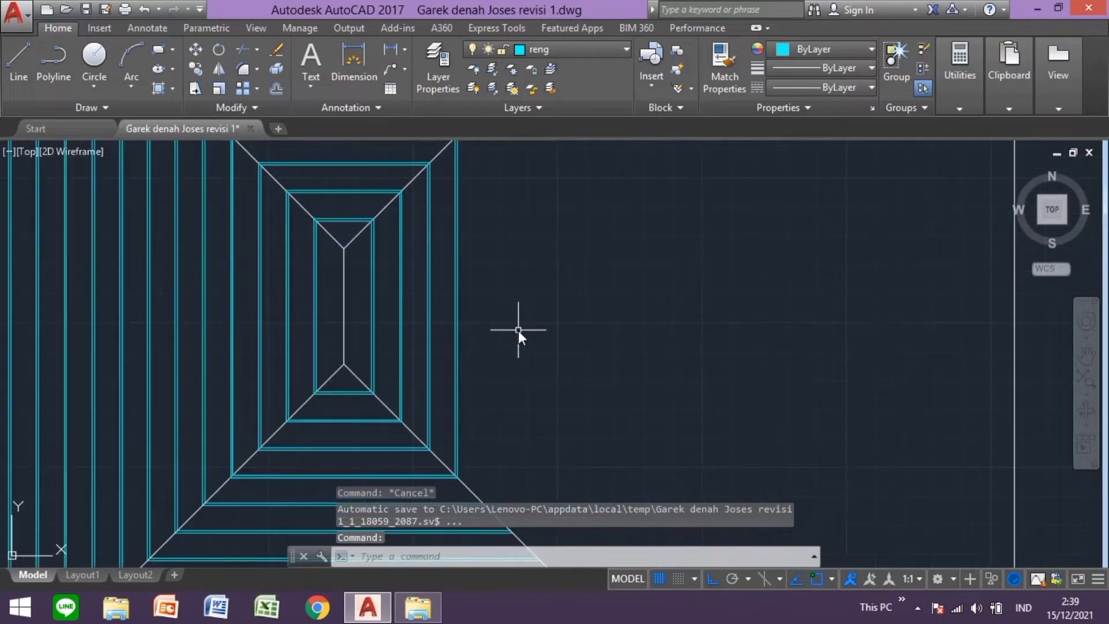
pyautogui.write('tr')
pyautogui.press('Return')
pyautogui.press('Return')
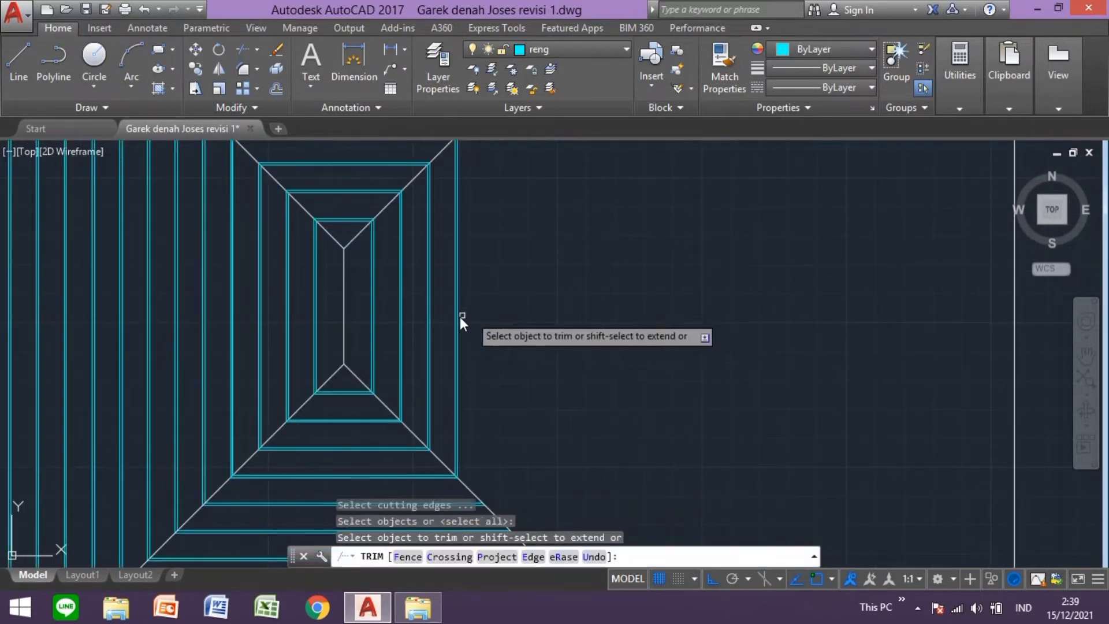
pyautogui.moveTo(461, 316); pyautogui.dragTo(362, 307)
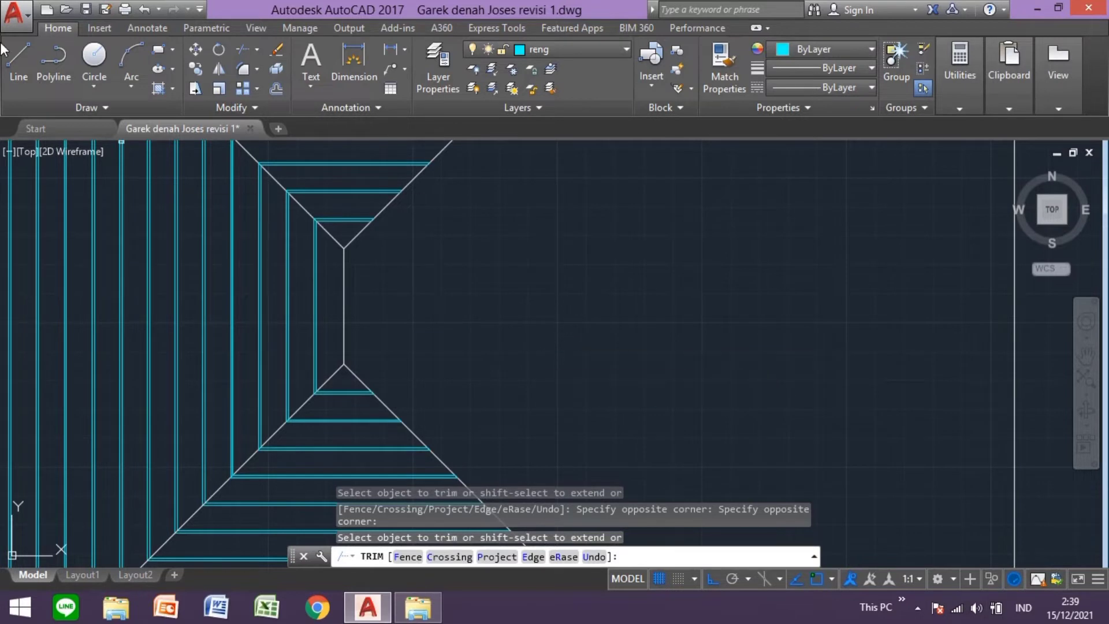
pyautogui.click(568, 50)
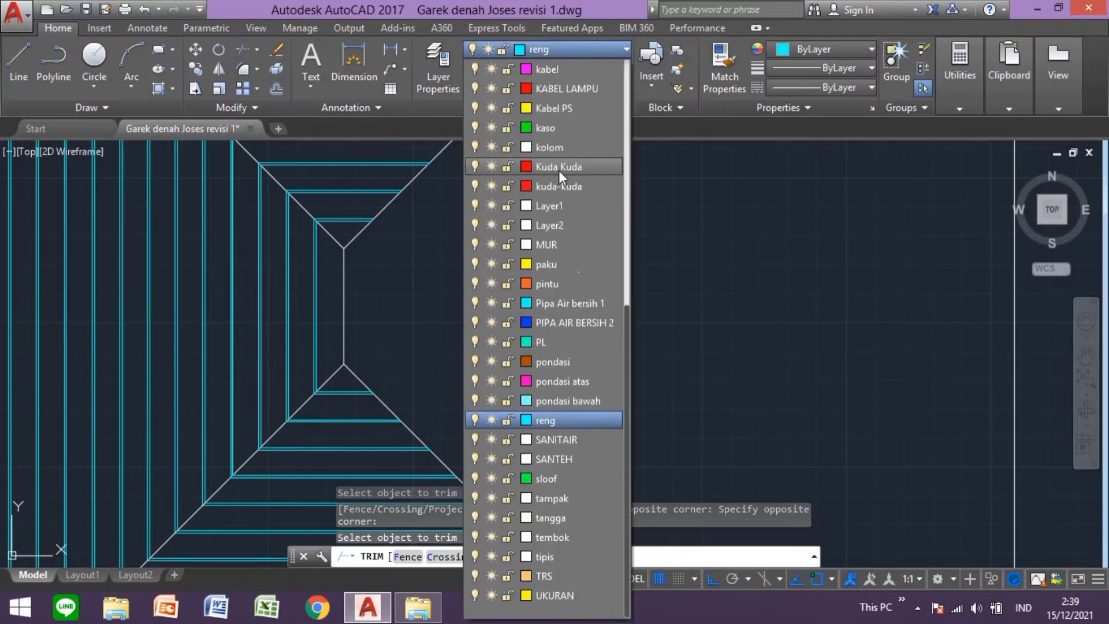
# - Make kaso the current layer and draw a horizontal line from the ridge to the right
pyautogui.click(552, 130)
pyautogui.click(18, 68)
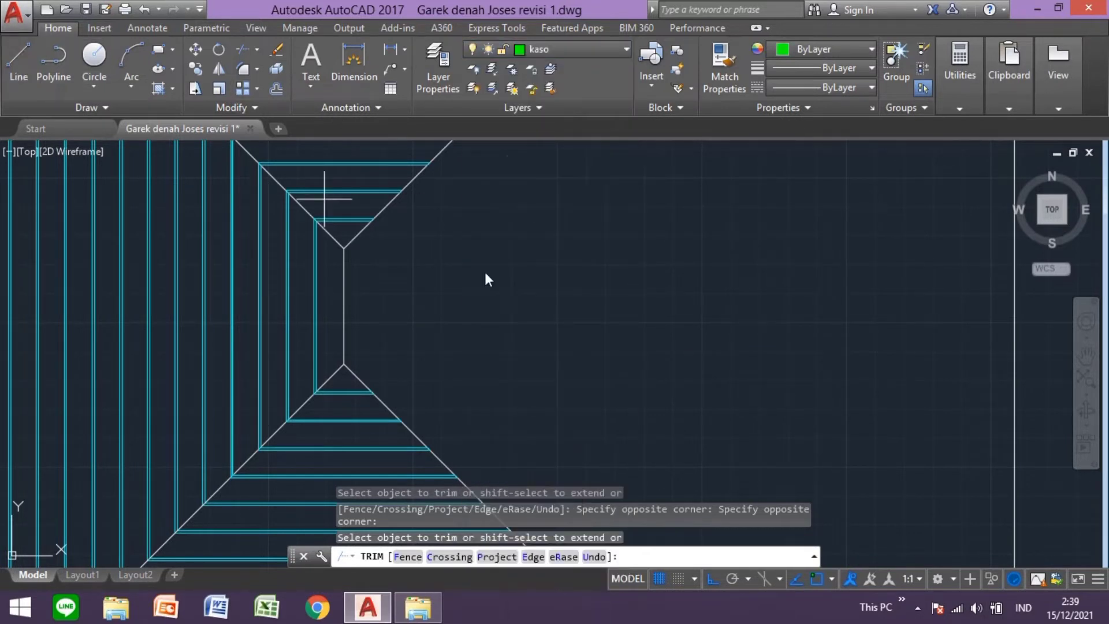
pyautogui.click(346, 310)
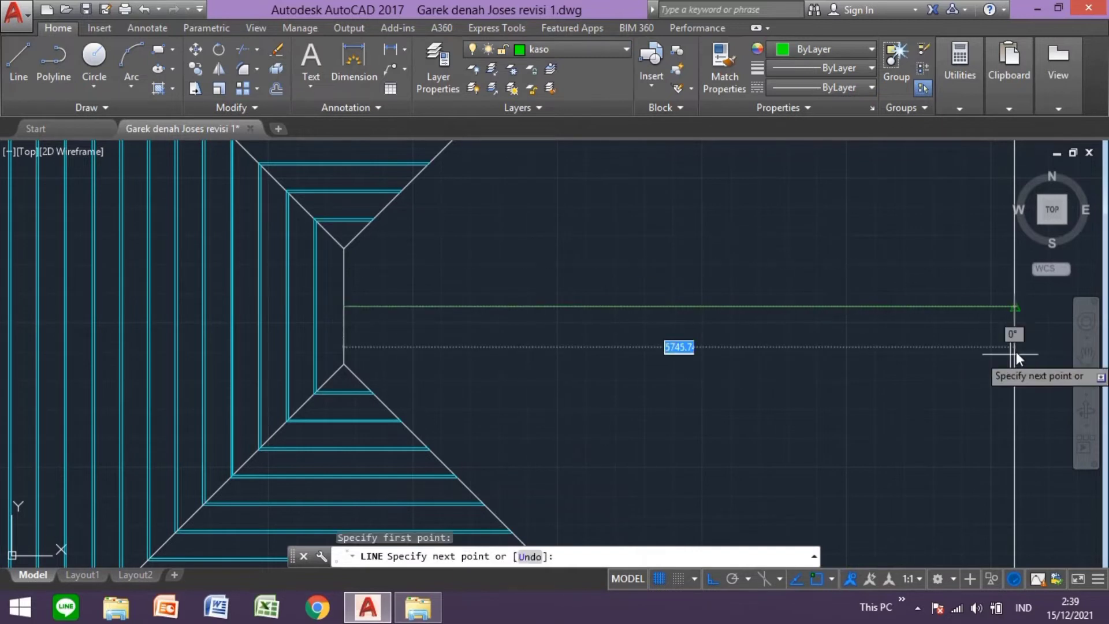
pyautogui.click(1015, 308)
pyautogui.press('Escape')
# - Offset the green line 25 twice to make two parallel copies
pyautogui.write('o')
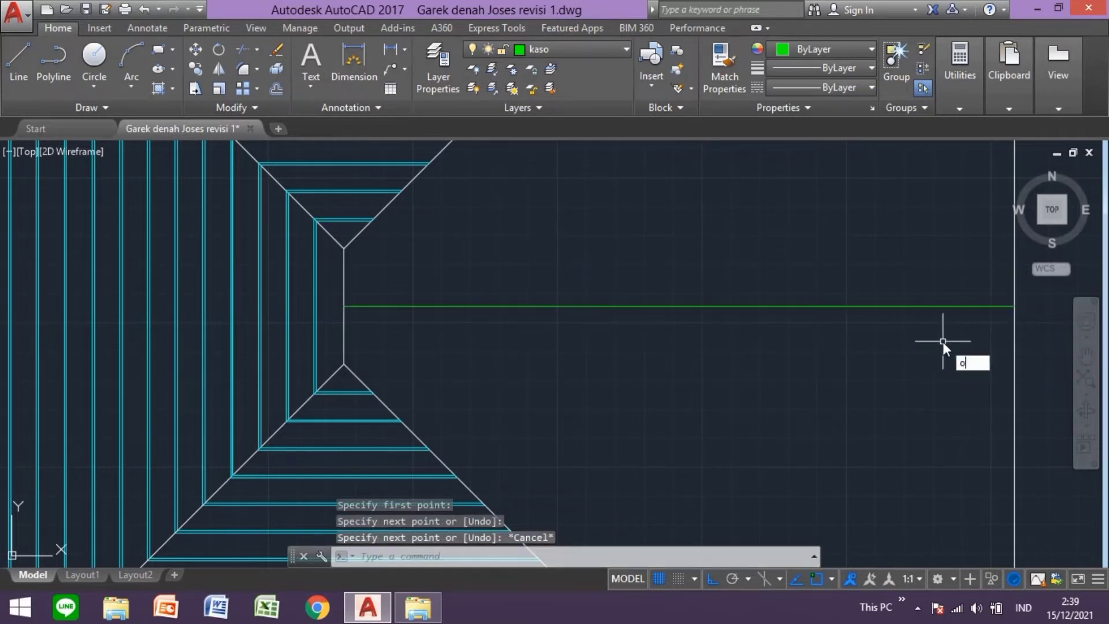
pyautogui.write('f')
pyautogui.press('Return')
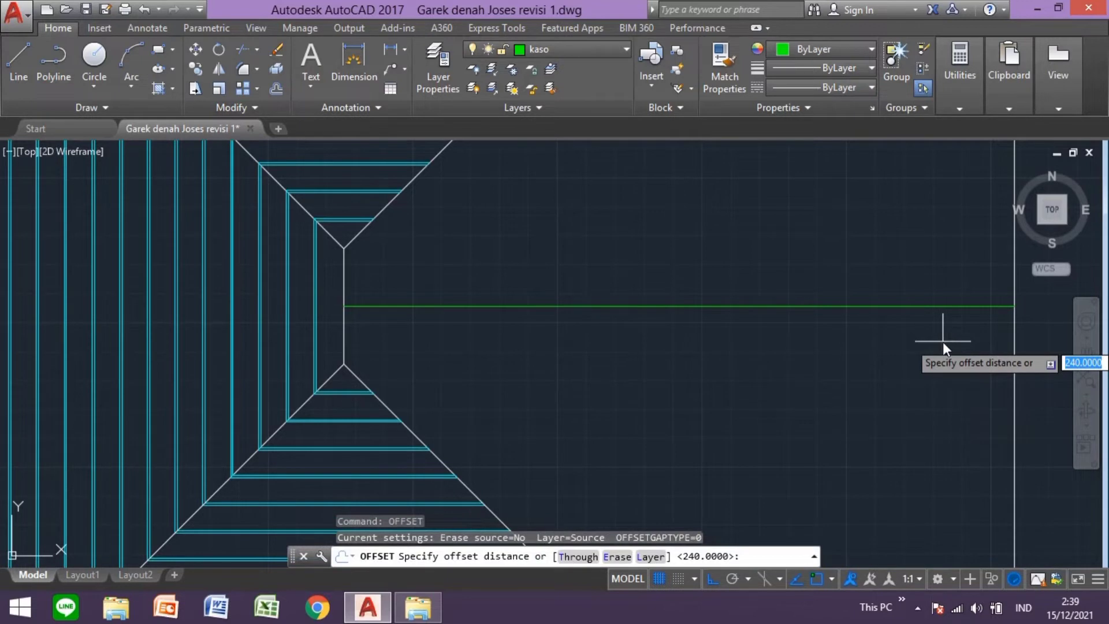
pyautogui.write('25')
pyautogui.press('Return')
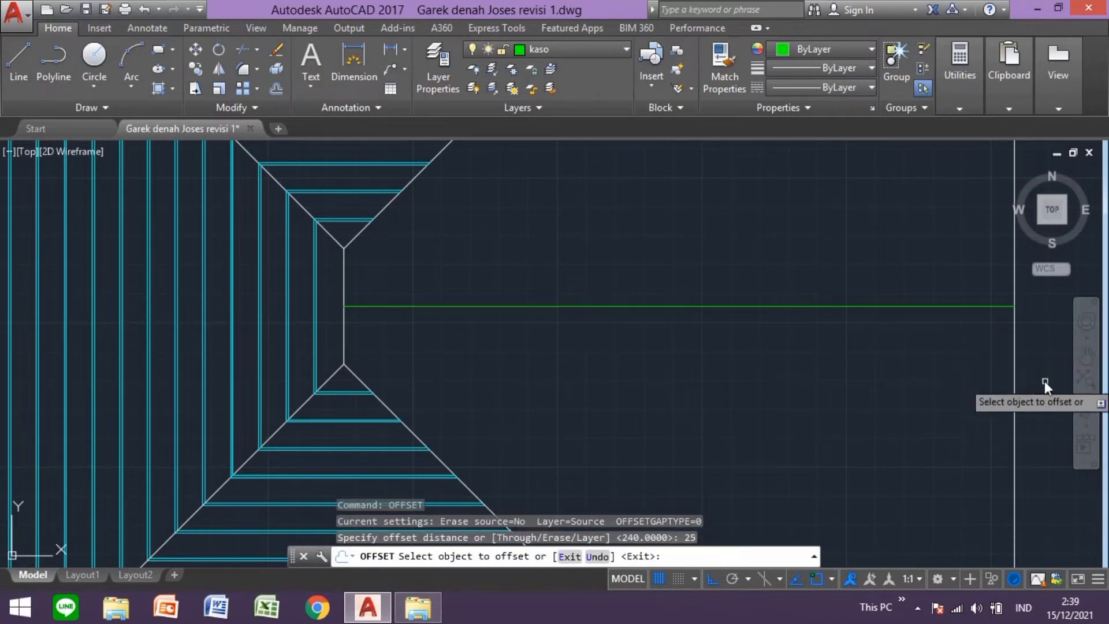
pyautogui.click(707, 308)
pyautogui.click(722, 268)
pyautogui.scroll(5, 709, 312)
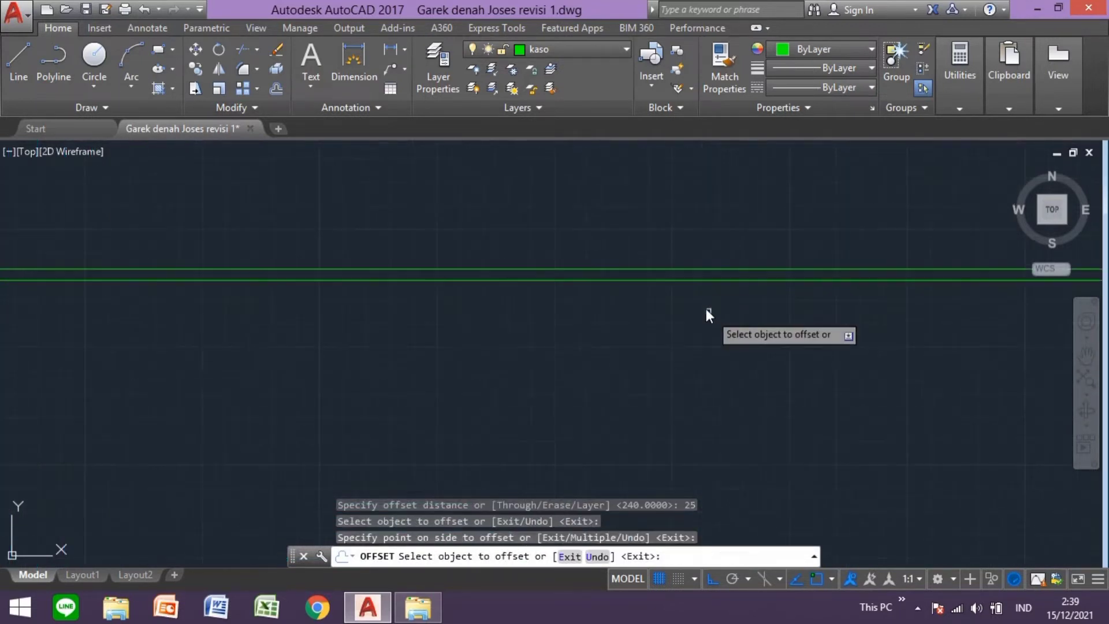
pyautogui.click(684, 280)
pyautogui.click(683, 328)
pyautogui.press('Escape')
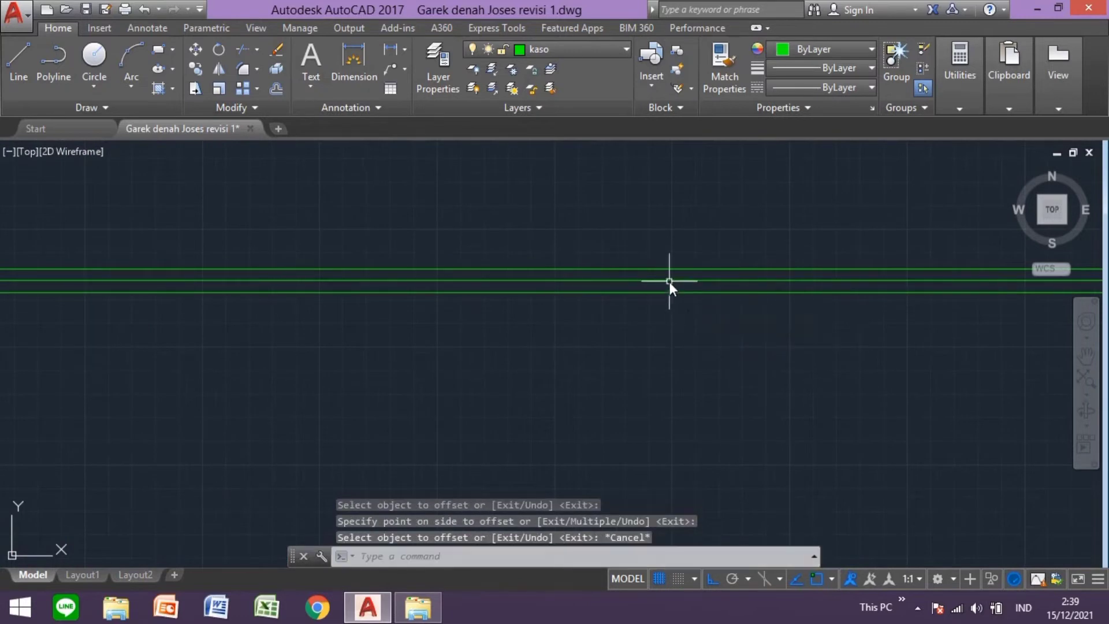
# - Erase the middle green line, leaving a pair 25 apart
pyautogui.click(669, 282)
pyautogui.press('Delete')
pyautogui.scroll(-3, 514, 322)
pyautogui.scroll(-2, 615, 327)
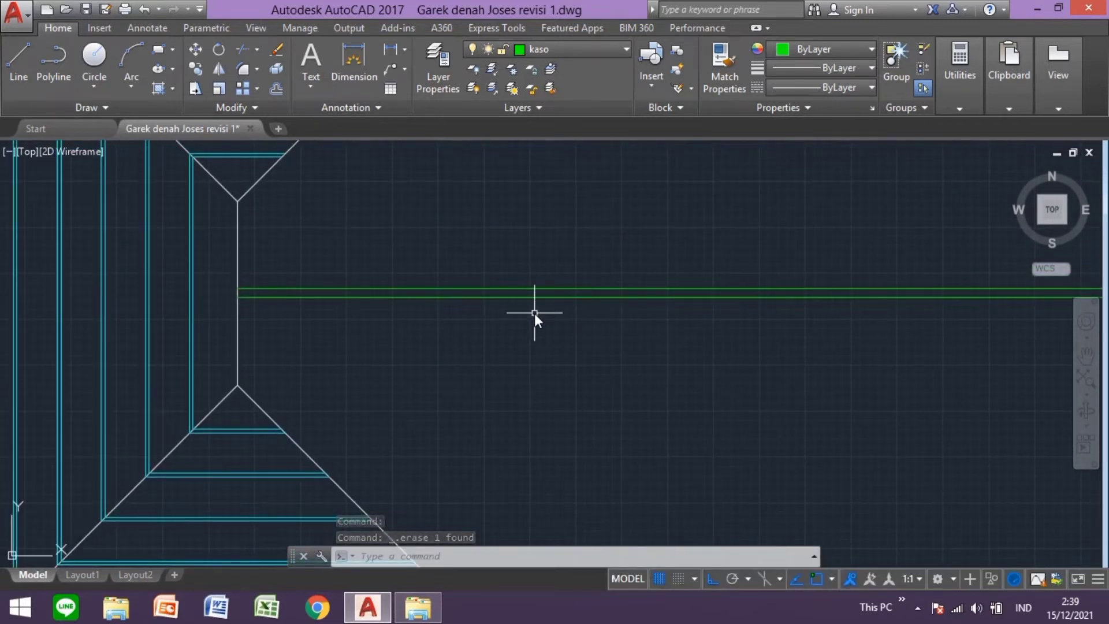
# - Start offsetting at 900 and make the first parallel green copies near the ridge
pyautogui.write('offset')
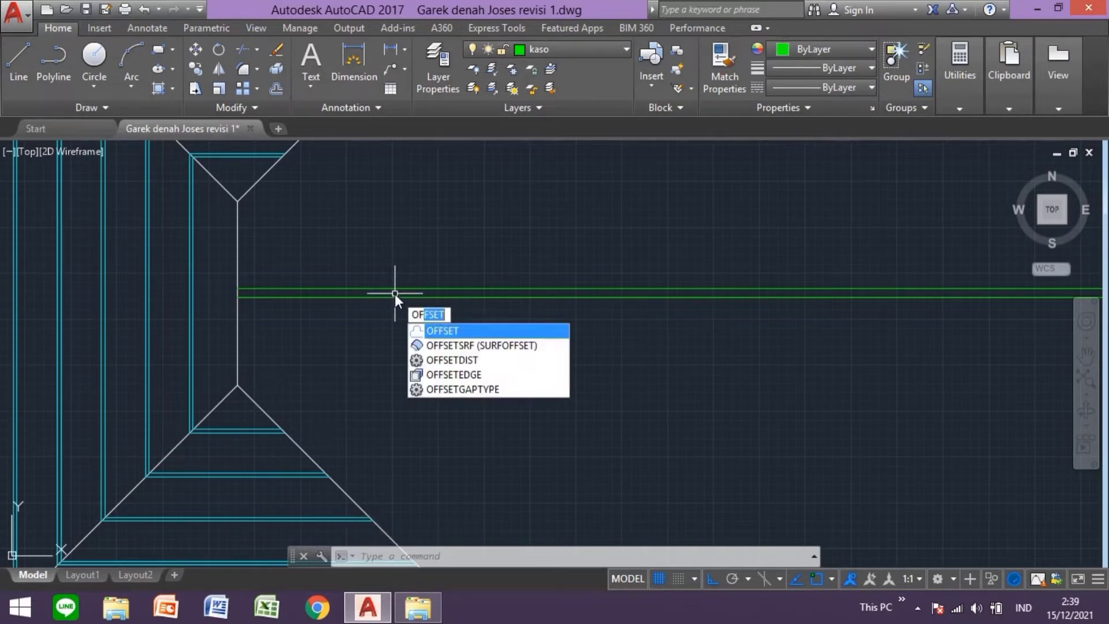
pyautogui.press('Return')
pyautogui.write('900')
pyautogui.press('Return')
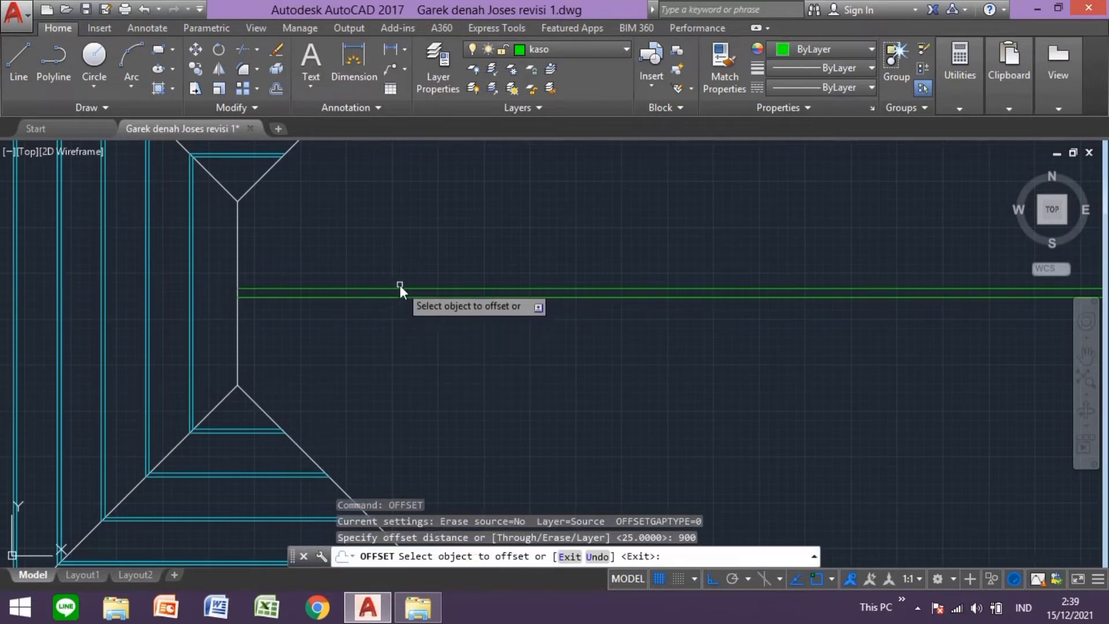
pyautogui.scroll(3, 400, 288)
pyautogui.click(418, 294)
pyautogui.click(443, 290)
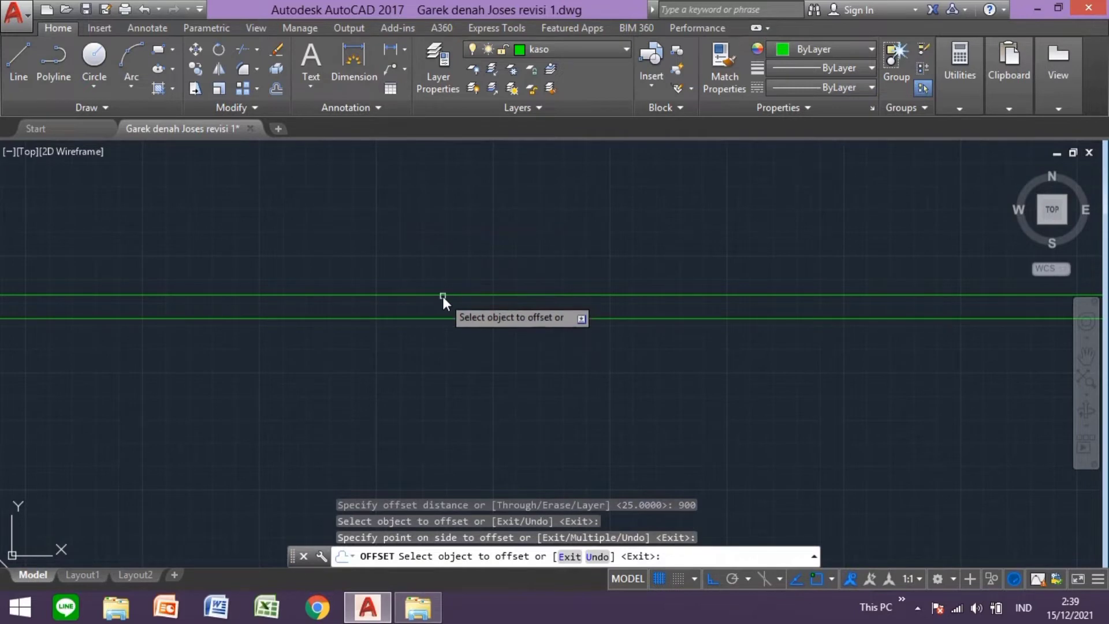
pyautogui.click(443, 294)
pyautogui.click(447, 226)
pyautogui.scroll(-3, 474, 261)
pyautogui.scroll(-2, 474, 267)
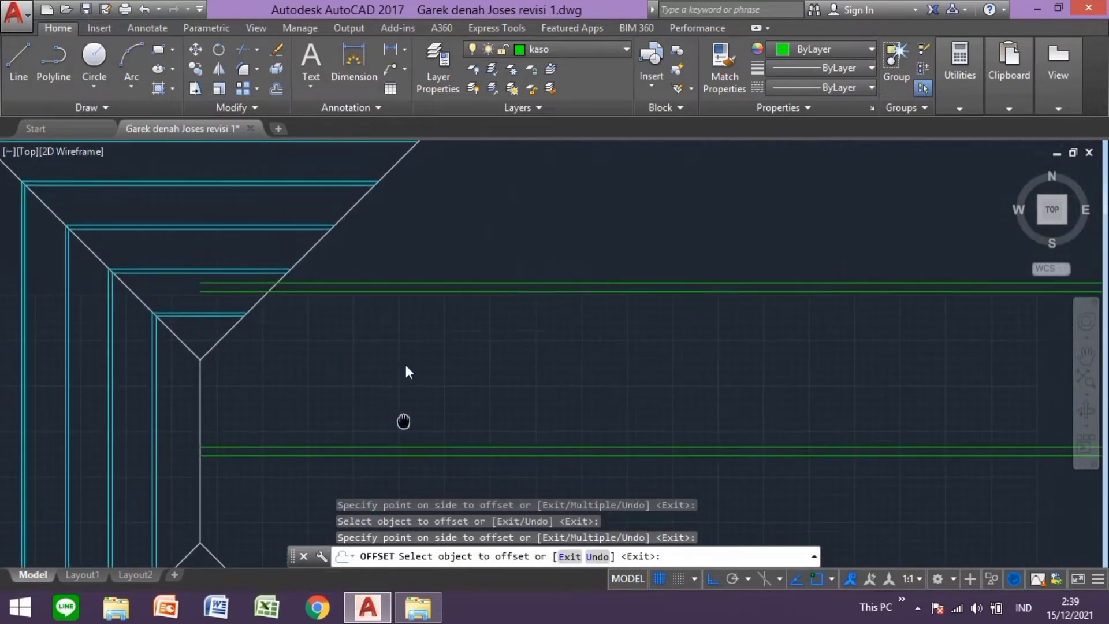
pyautogui.click(444, 292)
pyautogui.click(442, 218)
pyautogui.click(454, 281)
pyautogui.click(470, 254)
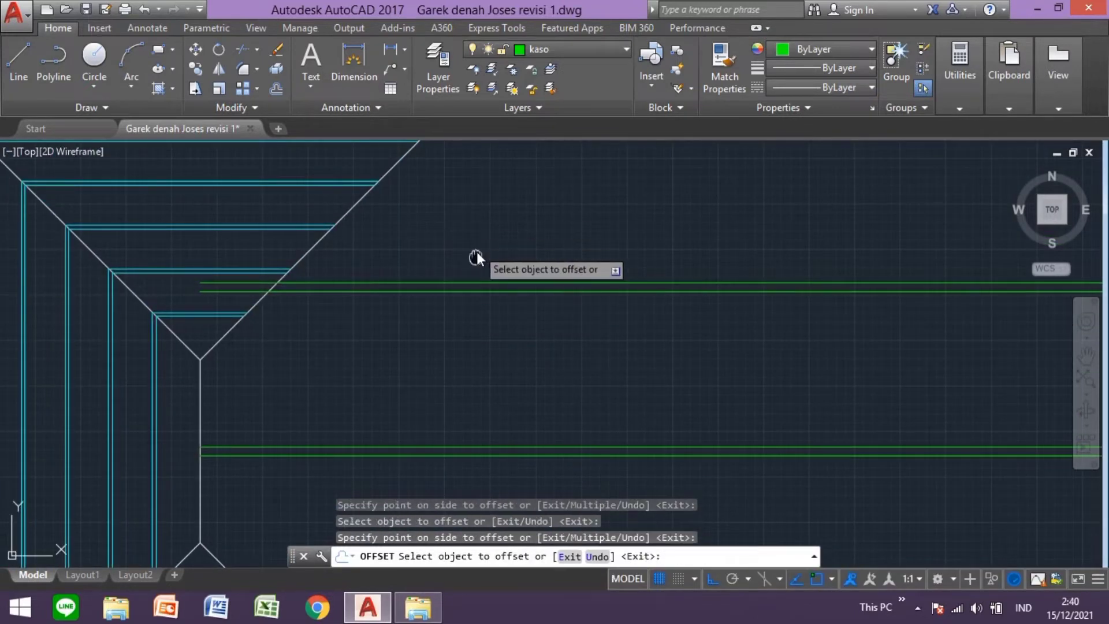
# - Add more 900-spaced green lines across the middle of the roof wing
pyautogui.moveTo(477, 251); pyautogui.dragTo(484, 352, button='middle')
pyautogui.click(483, 345)
pyautogui.click(484, 305)
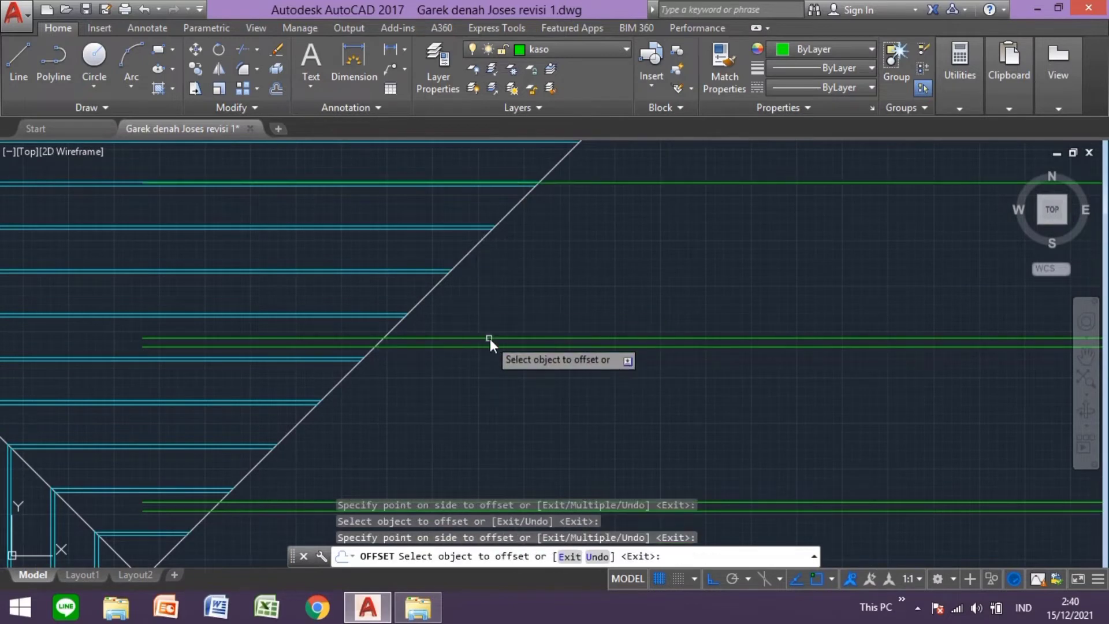
pyautogui.click(490, 339)
pyautogui.click(497, 307)
pyautogui.scroll(-2, 497, 306)
pyautogui.moveTo(405, 416); pyautogui.dragTo(424, 461, button='middle')
pyautogui.scroll(3, 425, 462)
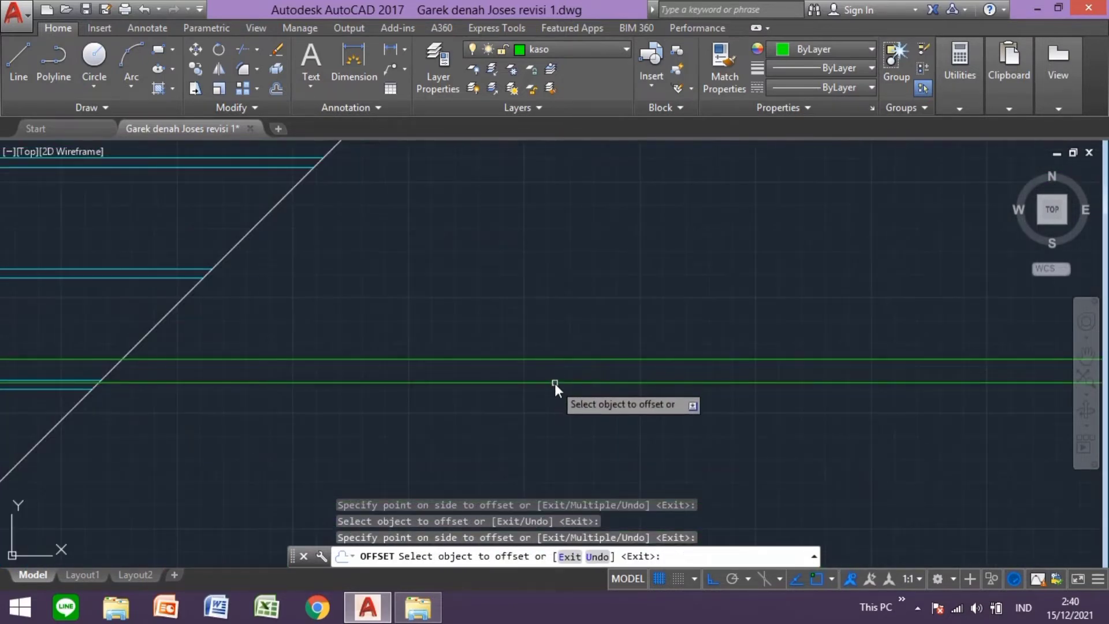
pyautogui.click(555, 383)
pyautogui.click(568, 303)
pyautogui.click(568, 358)
pyautogui.click(569, 280)
pyautogui.scroll(-2, 583, 273)
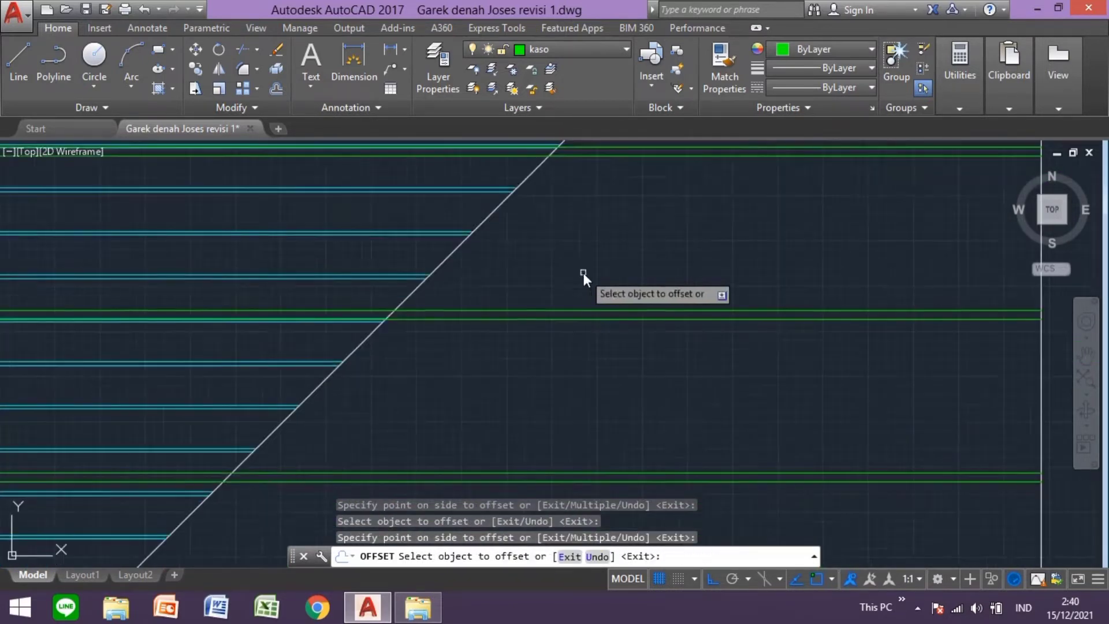
pyautogui.scroll(2, 562, 334)
# - Add the final 900-spaced green copies down the roof outline and end the offset
pyautogui.click(562, 335)
pyautogui.click(570, 285)
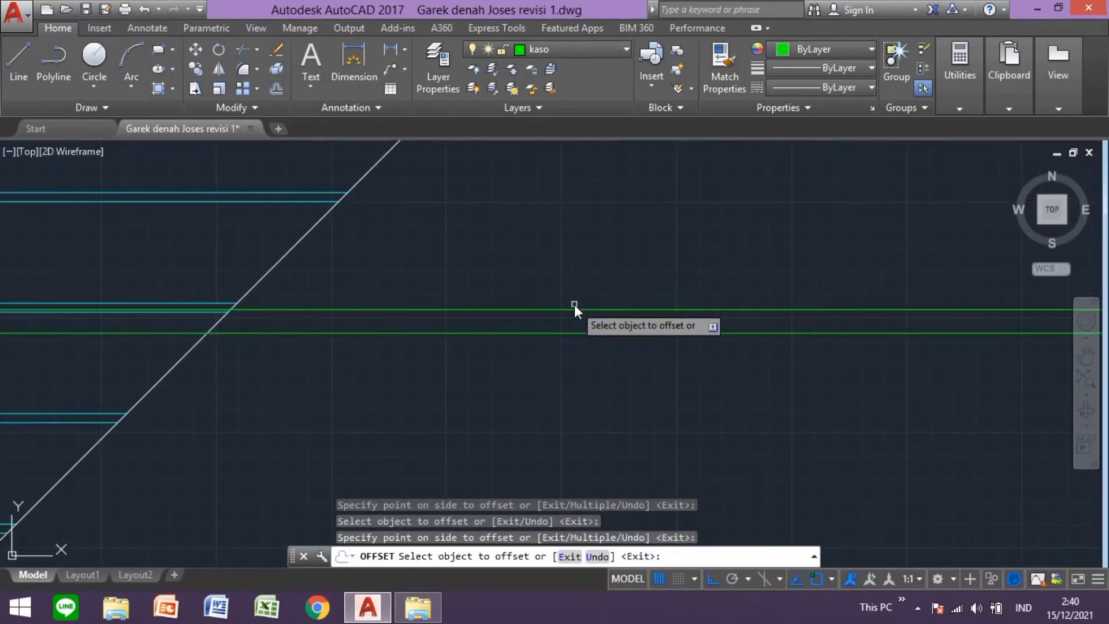
pyautogui.scroll(-2, 580, 266)
pyautogui.scroll(2, 510, 330)
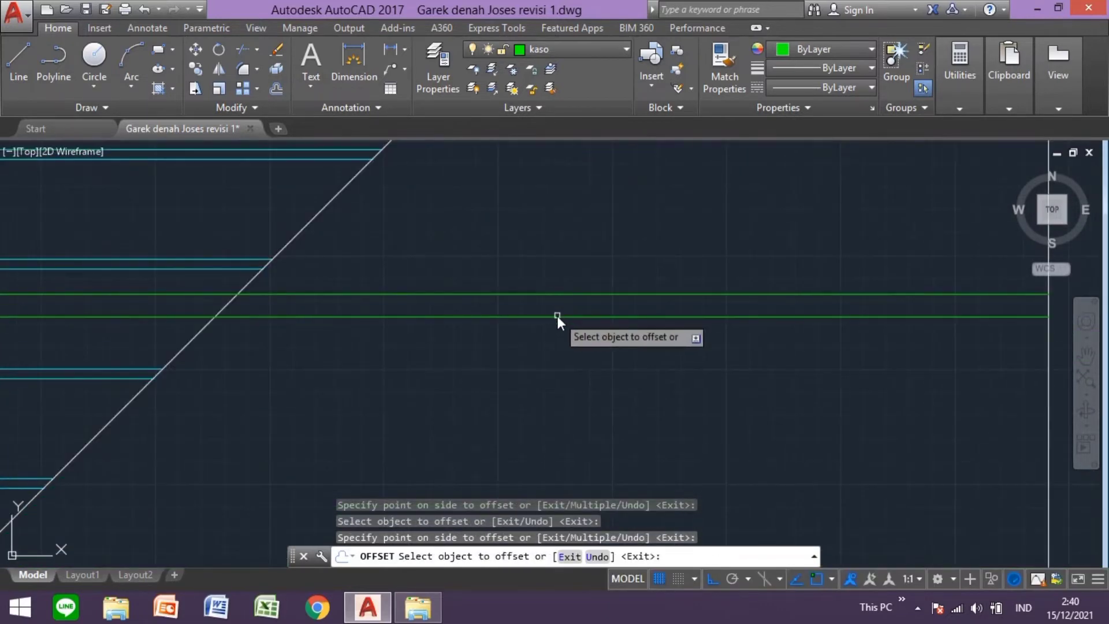
pyautogui.click(557, 316)
pyautogui.click(572, 271)
pyautogui.scroll(-2, 584, 271)
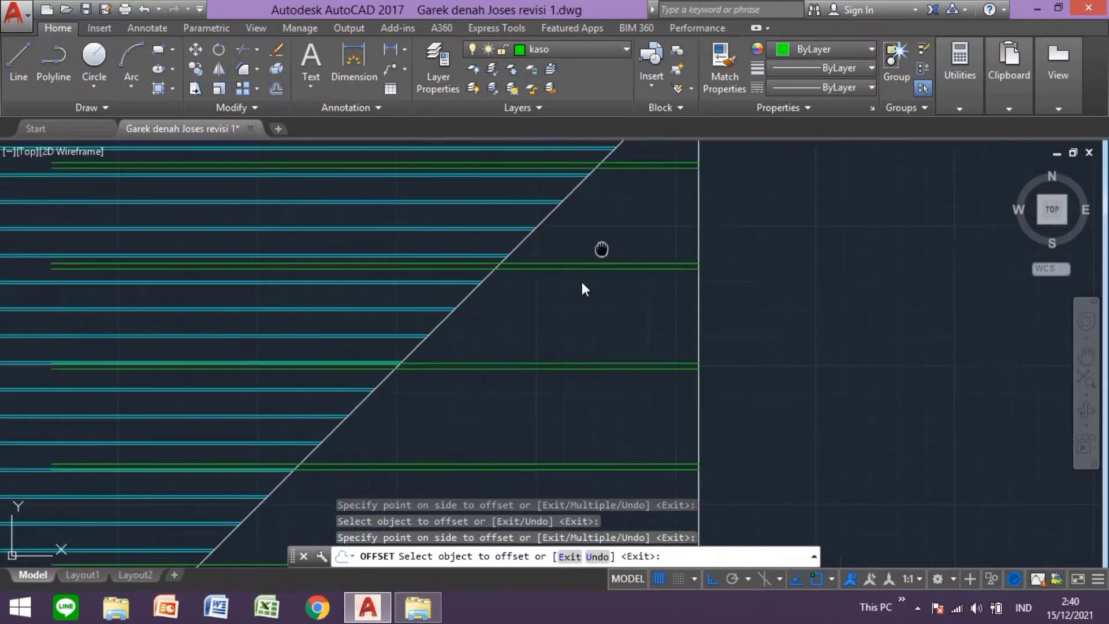
pyautogui.scroll(1, 514, 336)
pyautogui.scroll(1, 537, 364)
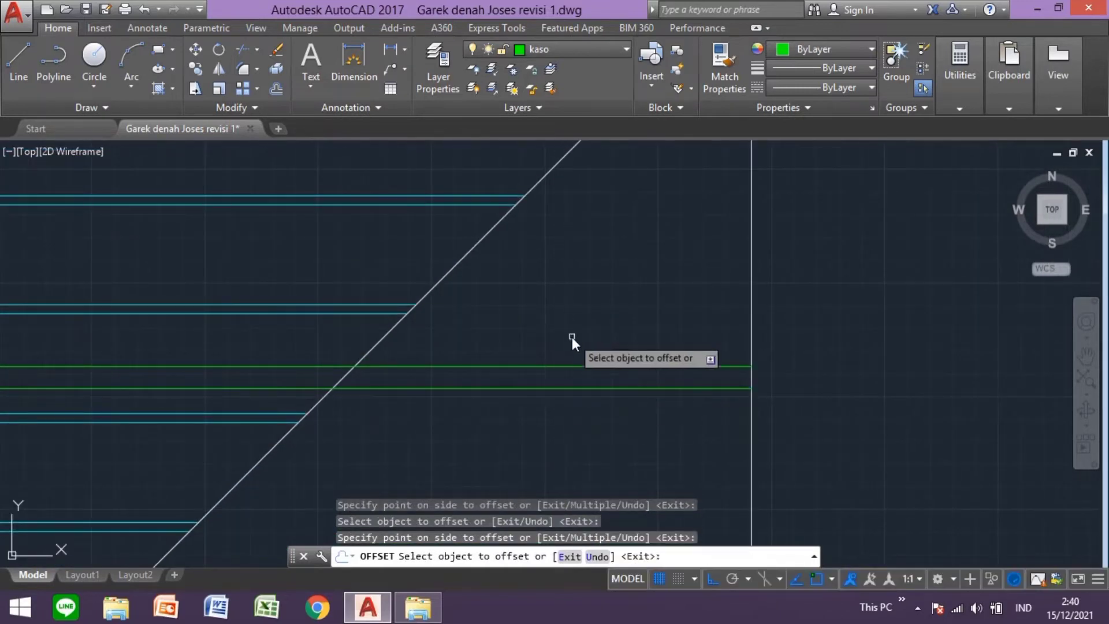
pyautogui.click(571, 367)
pyautogui.click(575, 311)
pyautogui.scroll(-1, 581, 301)
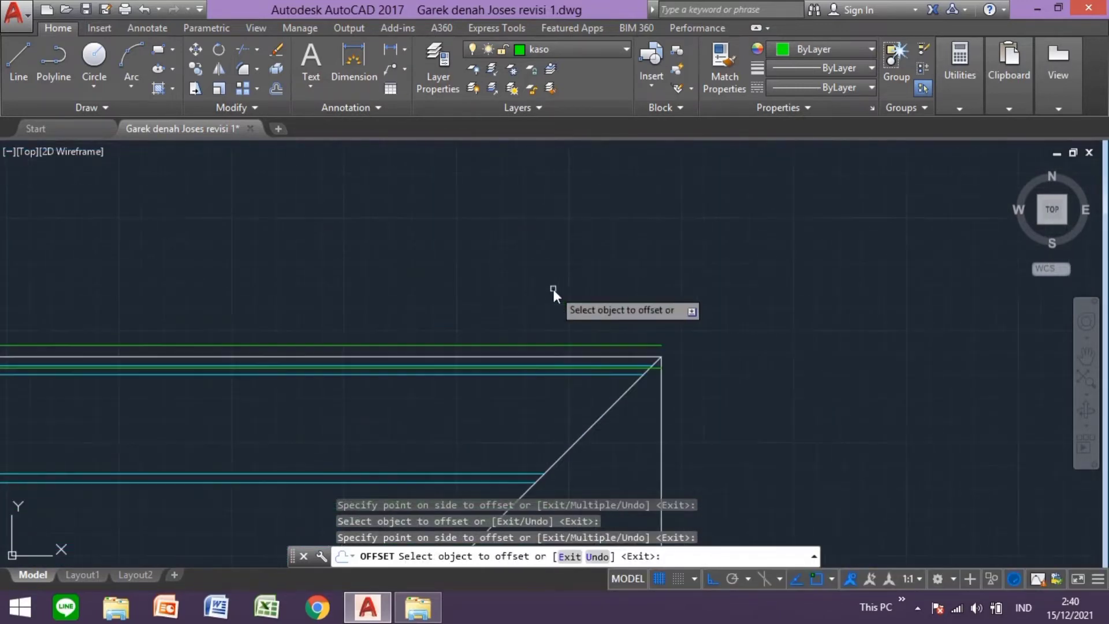
pyautogui.scroll(1, 553, 289)
pyautogui.press('Escape')
pyautogui.click(690, 327)
# - Delete the two surplus green lines
pyautogui.click(670, 312)
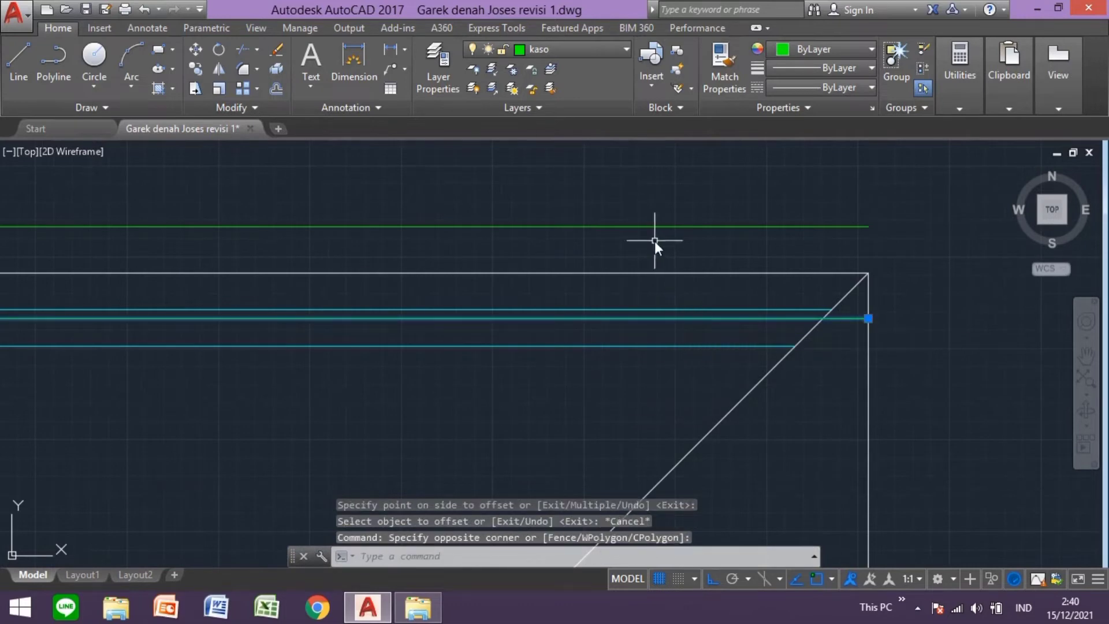
pyautogui.click(654, 241)
pyautogui.click(607, 213)
pyautogui.press('Delete')
pyautogui.scroll(-2, 593, 205)
pyautogui.scroll(-2, 618, 298)
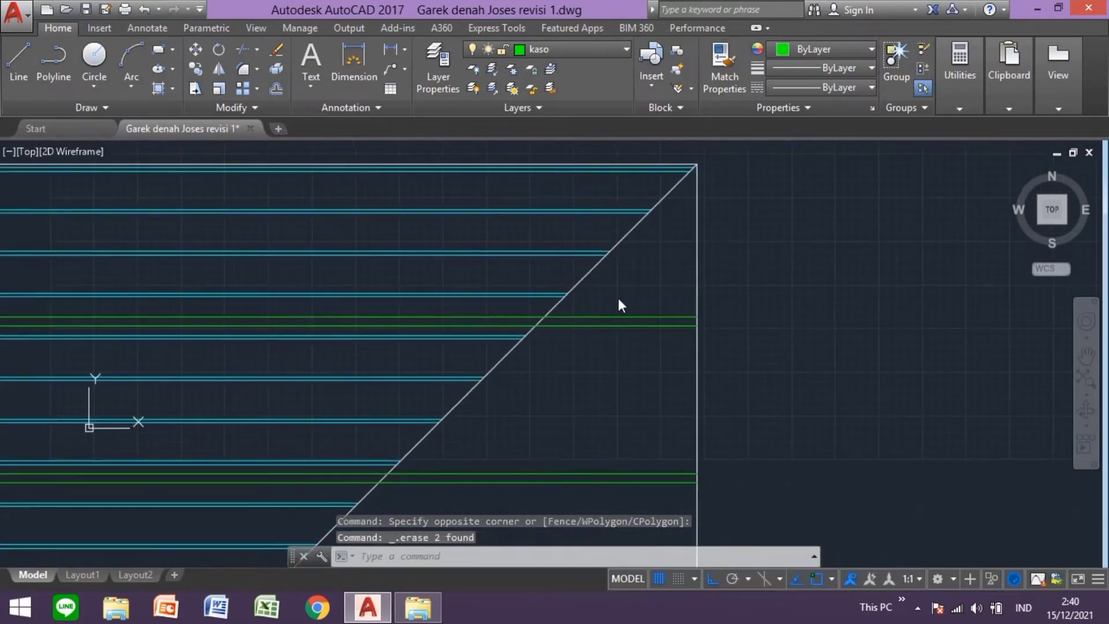
pyautogui.scroll(-1, 506, 393)
pyautogui.scroll(3, 489, 373)
# - Trim the first green line ends back to the hip diagonal, using all objects as edges
pyautogui.write('tr')
pyautogui.press('Return')
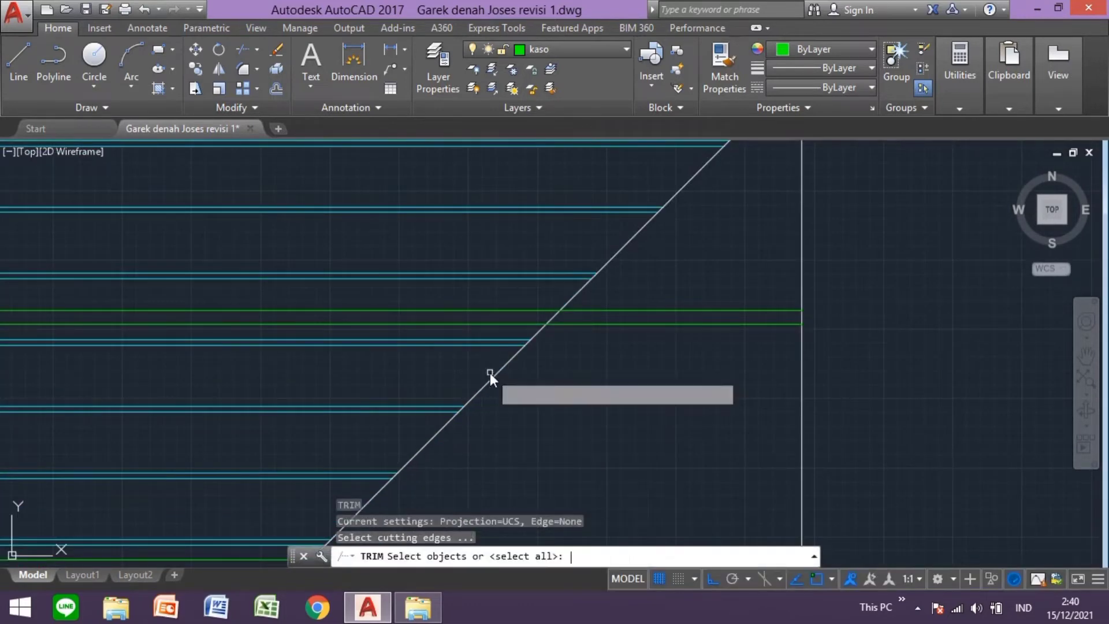
pyautogui.press('Return')
pyautogui.scroll(2, 478, 364)
pyautogui.click(510, 287)
pyautogui.click(435, 246)
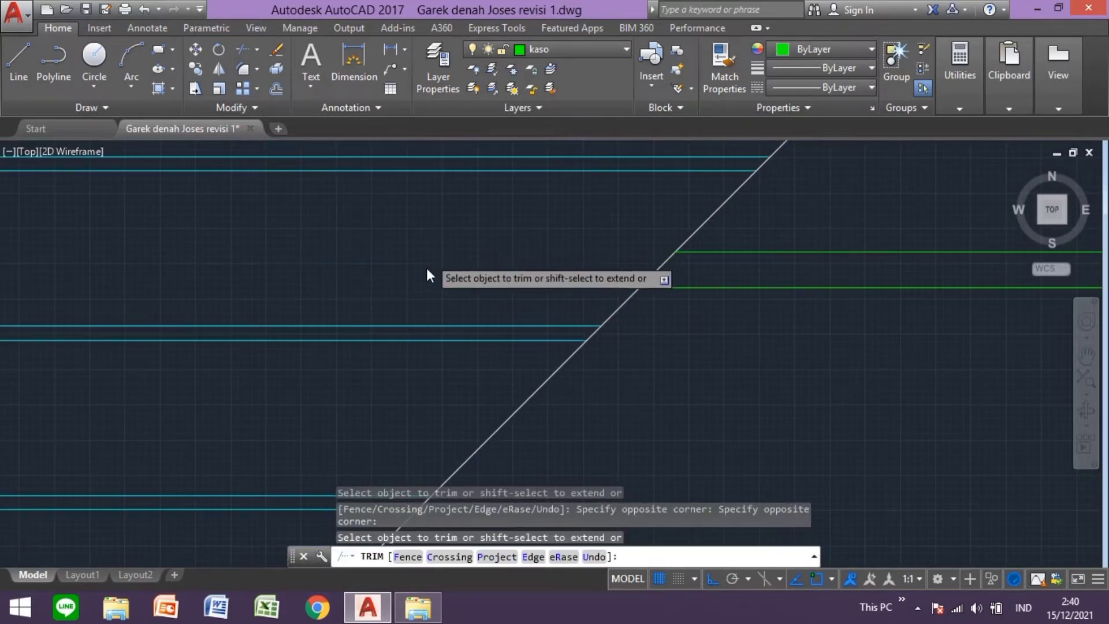
pyautogui.scroll(-2, 426, 275)
pyautogui.scroll(1, 398, 381)
pyautogui.scroll(-2, 519, 294)
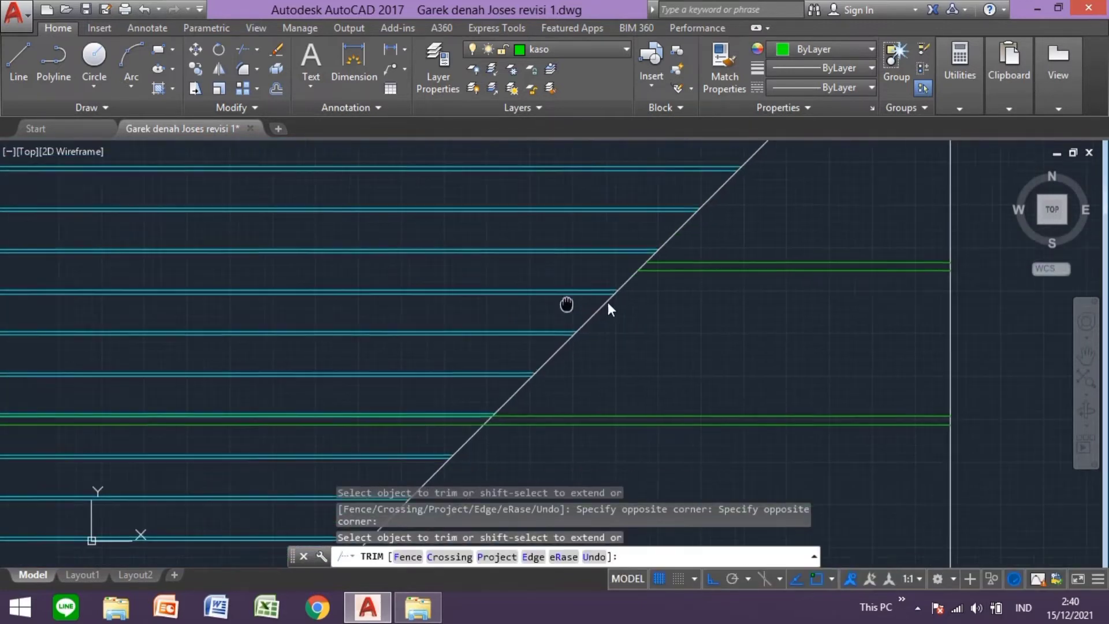
pyautogui.scroll(2, 578, 336)
pyautogui.scroll(3, 622, 323)
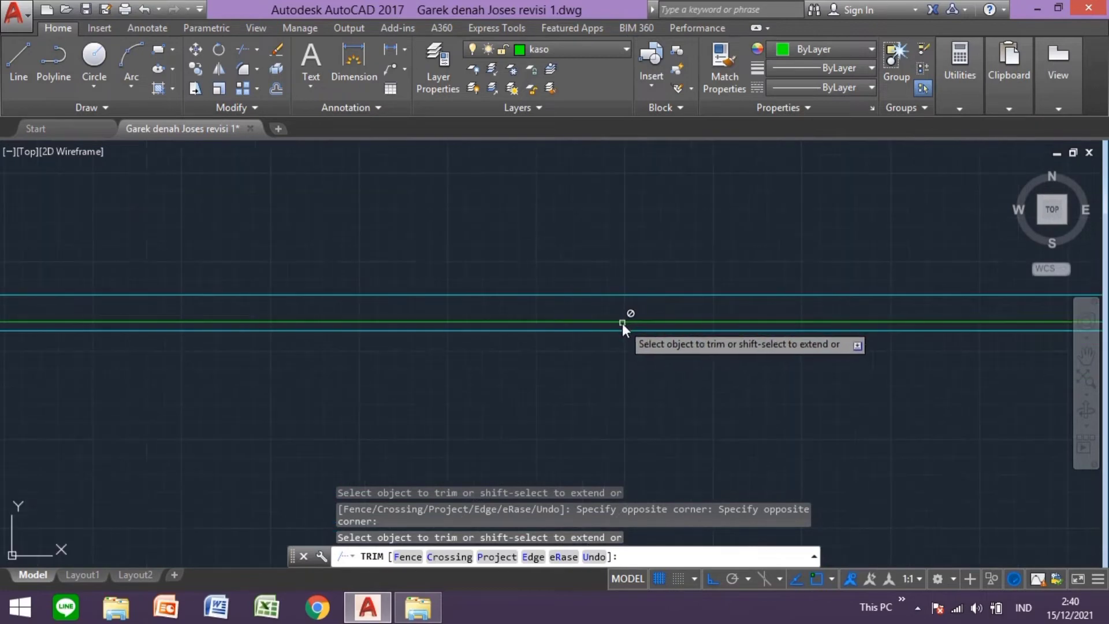
pyautogui.scroll(1, 627, 323)
pyautogui.scroll(-3, 627, 321)
pyautogui.scroll(2, 578, 323)
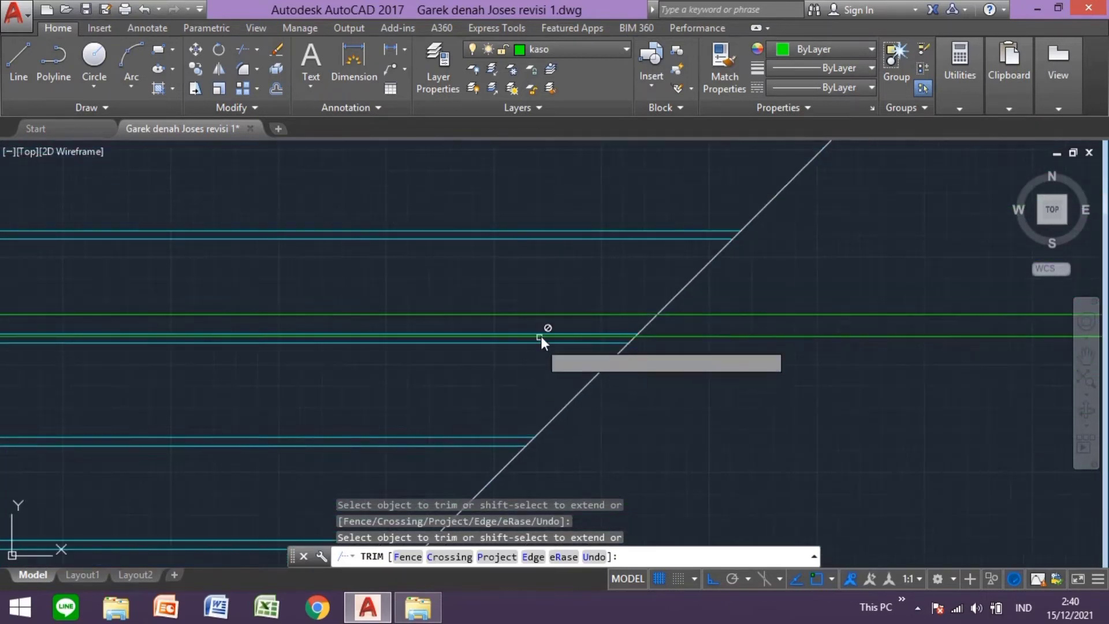
pyautogui.scroll(2, 554, 335)
# - Trim the remaining green line ends back to the hip diagonal
pyautogui.click(580, 321)
pyautogui.click(601, 261)
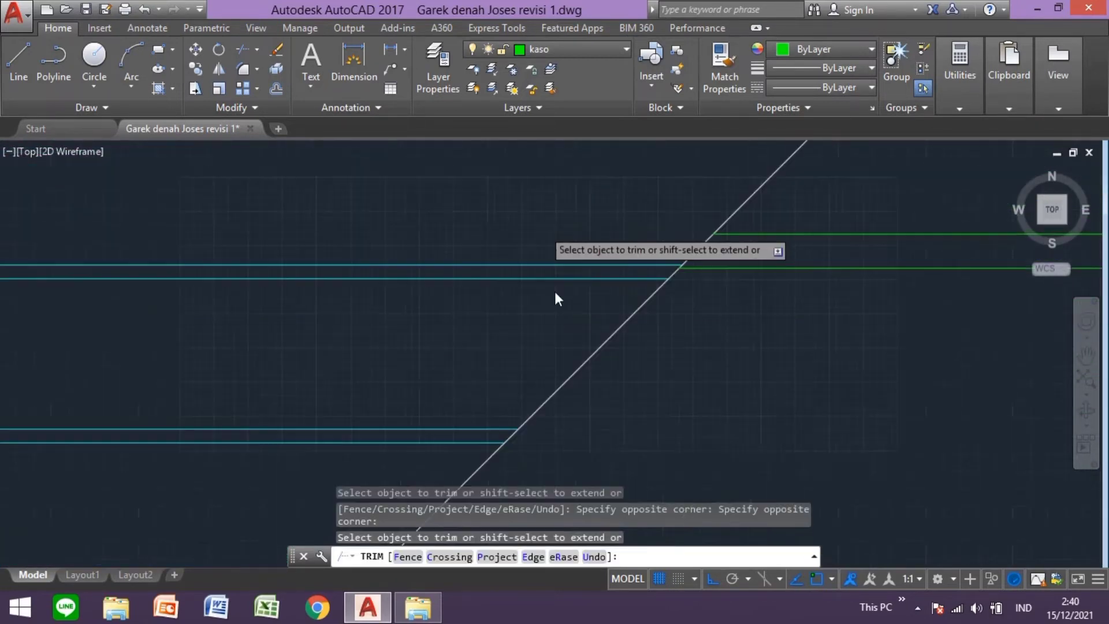
pyautogui.scroll(-3, 554, 292)
pyautogui.scroll(1, 530, 394)
pyautogui.scroll(1, 503, 381)
pyautogui.click(523, 399)
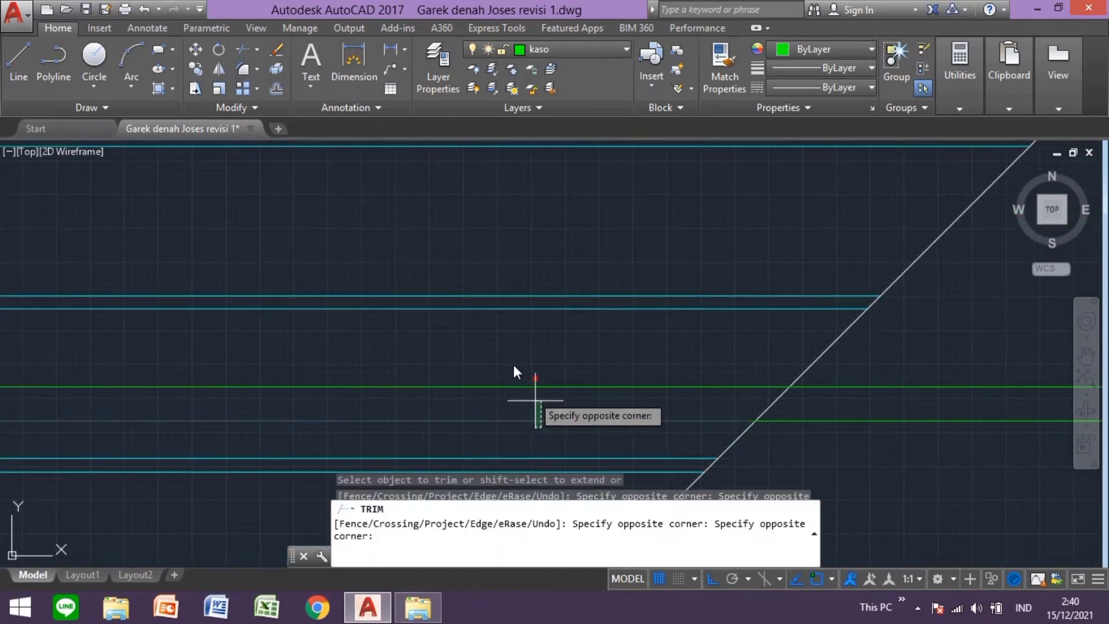
pyautogui.click(538, 427)
pyautogui.scroll(-1, 534, 387)
pyautogui.scroll(2, 479, 364)
pyautogui.click(470, 372)
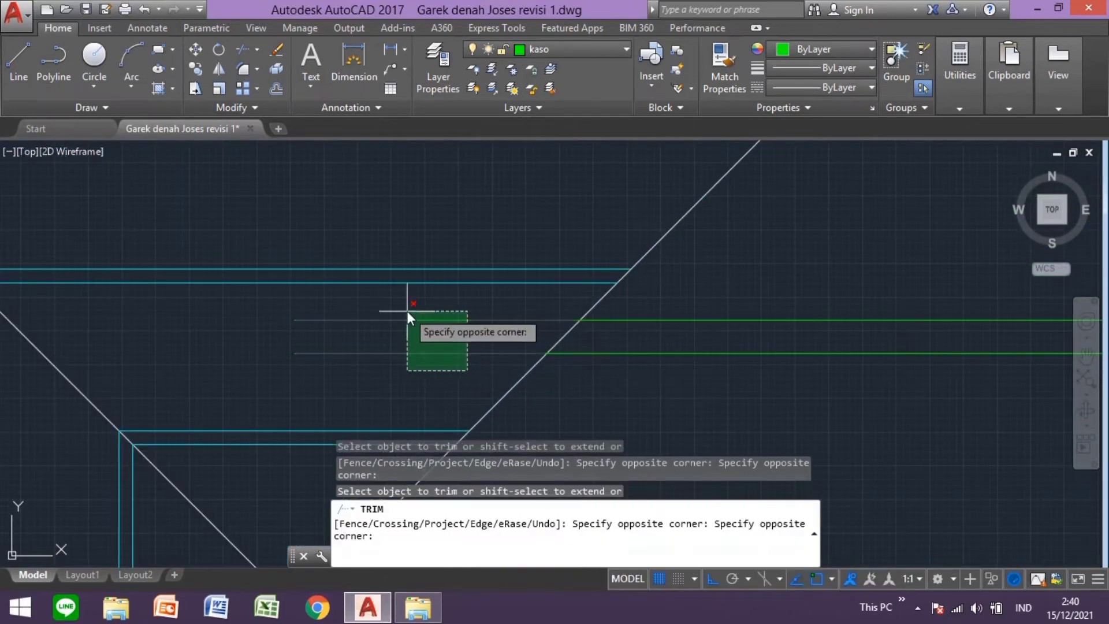
pyautogui.click(407, 311)
pyautogui.scroll(-2, 406, 311)
pyautogui.scroll(-1, 403, 307)
pyautogui.press('Escape')
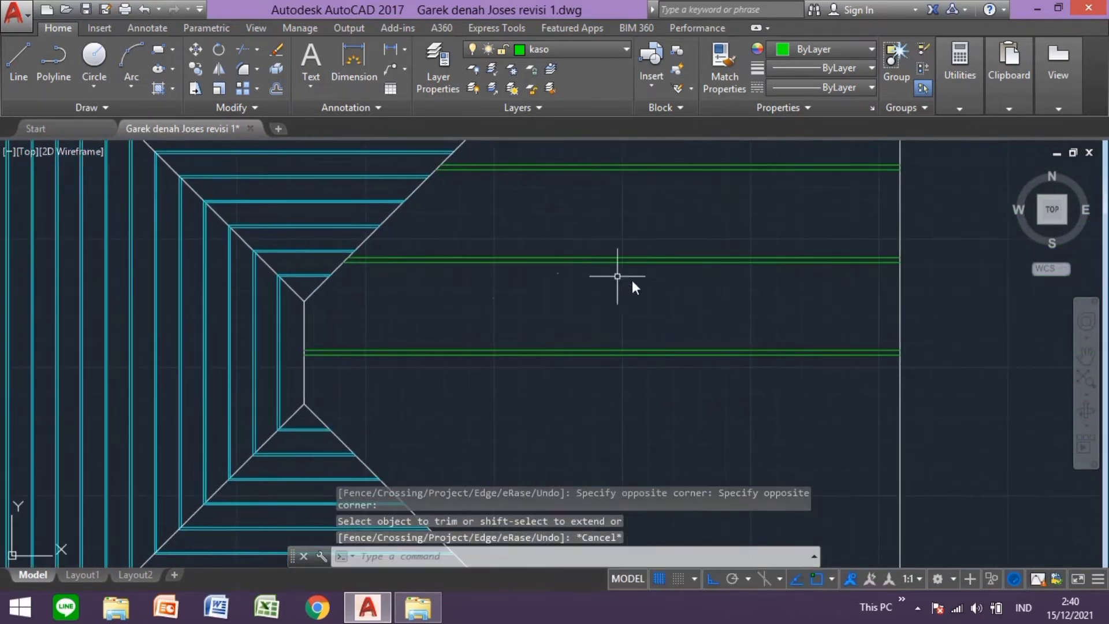
# - Select the trimmed green lines with crossing windows
pyautogui.moveTo(632, 280); pyautogui.dragTo(499, 412, button='middle')
pyautogui.click(687, 428)
pyautogui.click(634, 203)
pyautogui.moveTo(651, 457); pyautogui.dragTo(552, 451, button='middle')
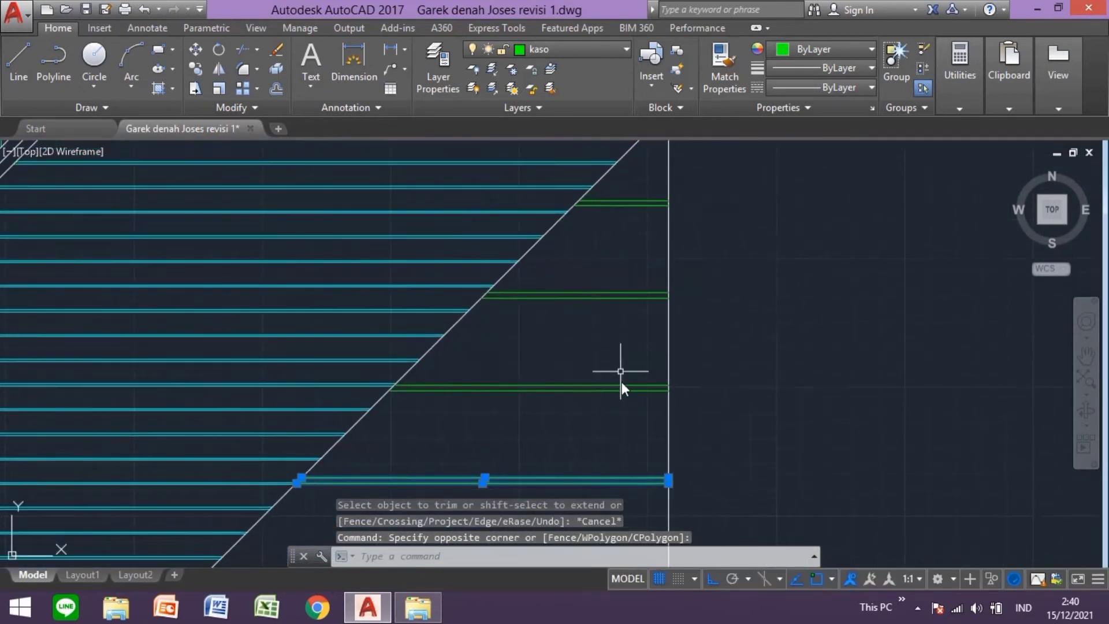
pyautogui.click(622, 383)
pyautogui.click(623, 188)
pyautogui.scroll(-2, 569, 384)
pyautogui.moveTo(570, 385); pyautogui.dragTo(538, 247, button='middle')
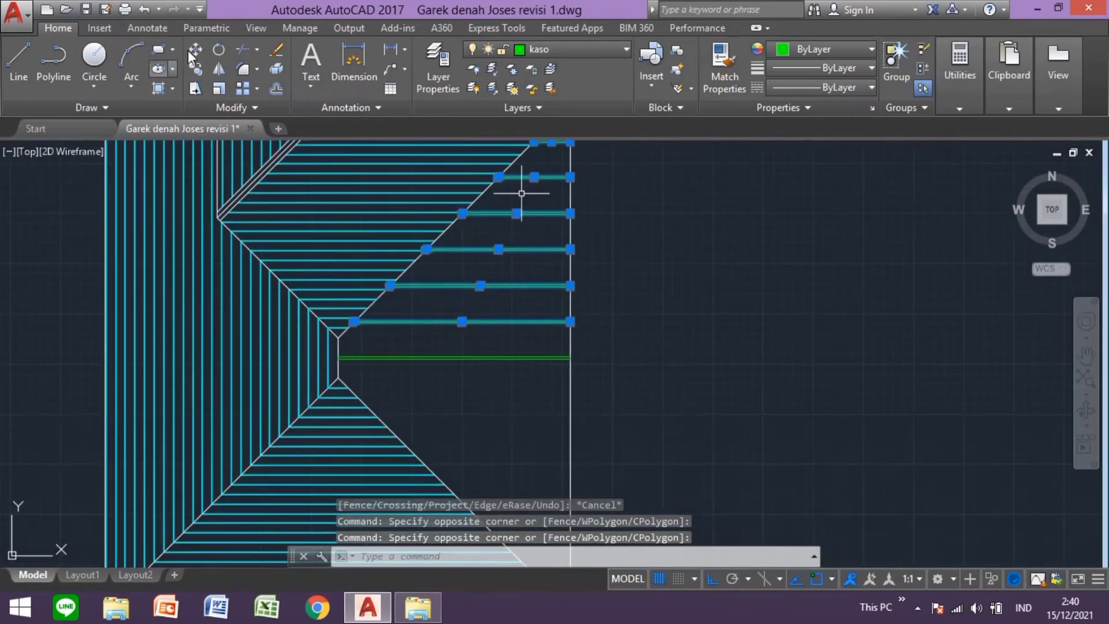
# - Mirror the 12 green kaso lines across a horizontal axis onto the lower roof wing, keeping the originals
pyautogui.press('Escape')
pyautogui.write('mi')
pyautogui.press('Return')
pyautogui.scroll(3, 583, 369)
pyautogui.scroll(2, 433, 244)
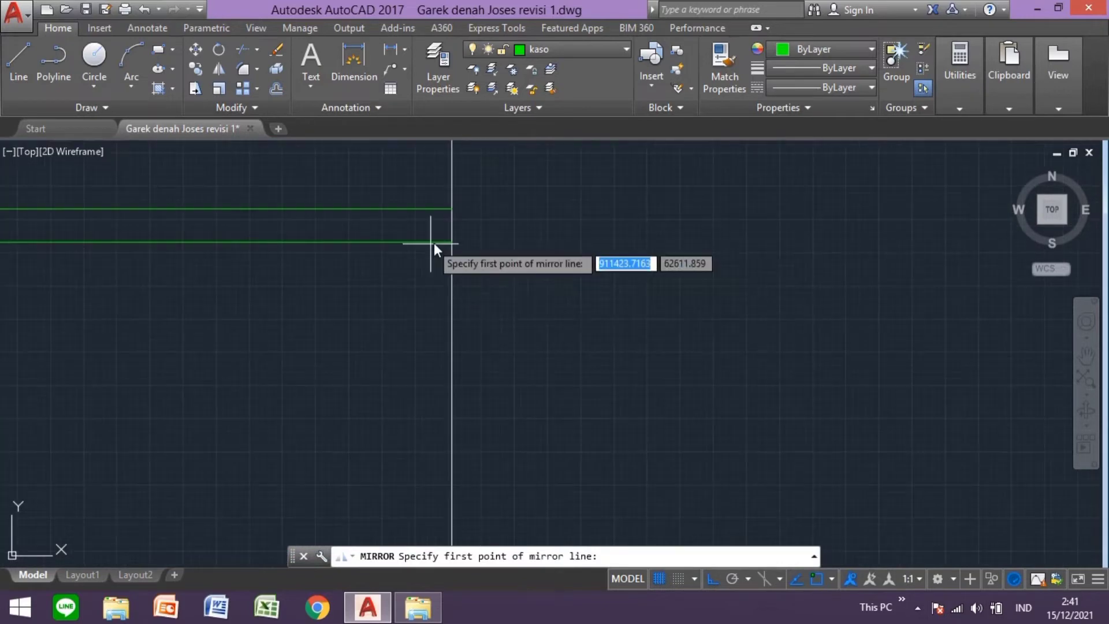
pyautogui.click(452, 228)
pyautogui.scroll(-2, 493, 292)
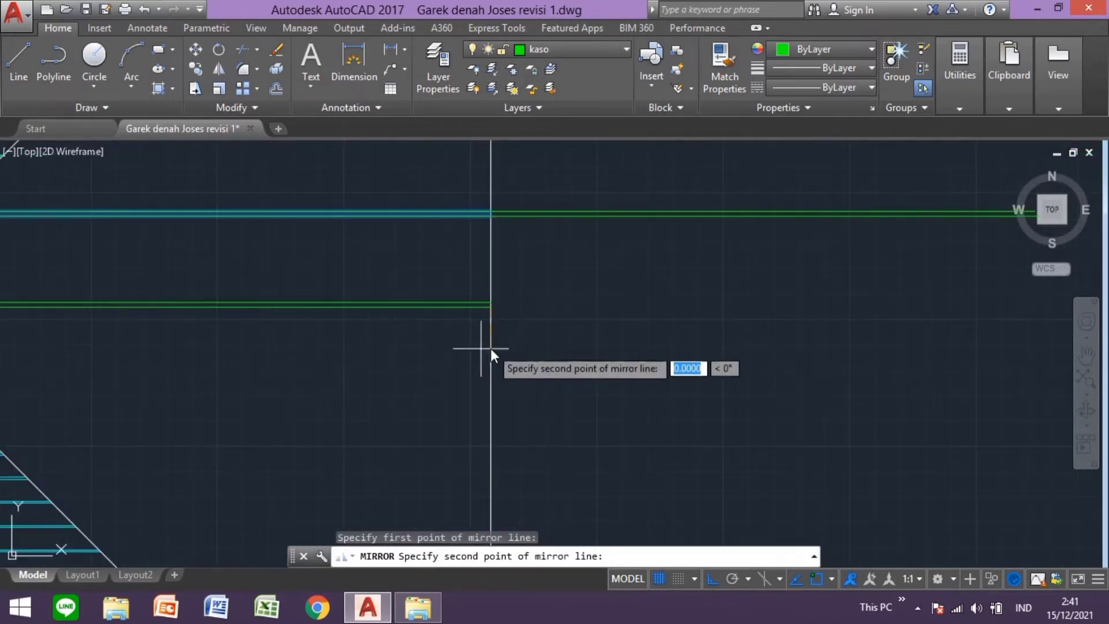
pyautogui.scroll(-3, 491, 349)
pyautogui.press('F8')
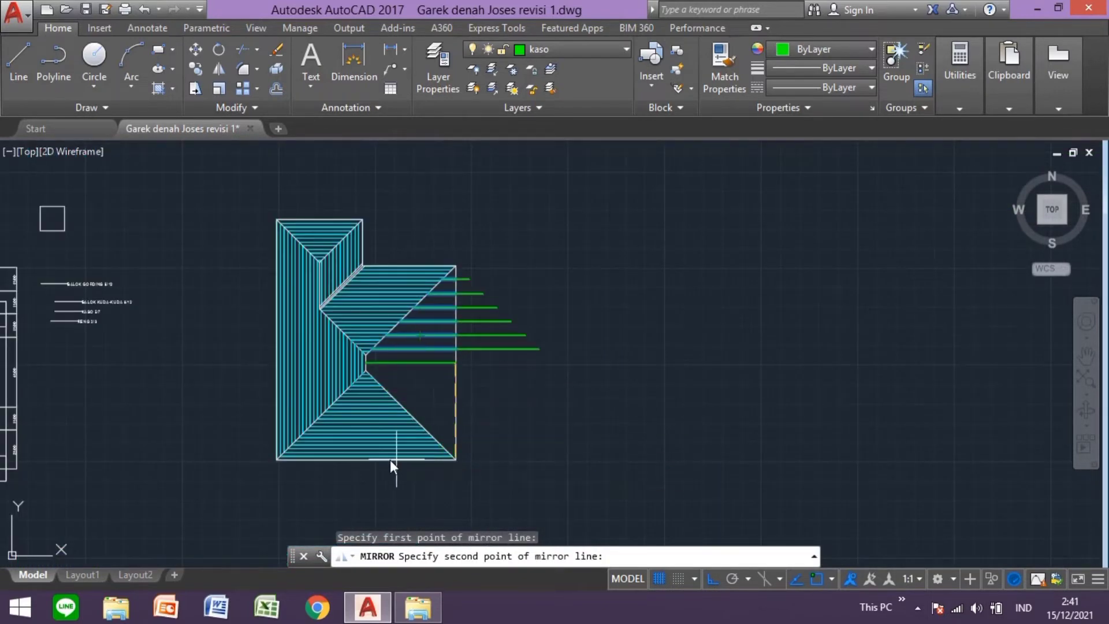
pyautogui.click(217, 415)
pyautogui.press('Down')
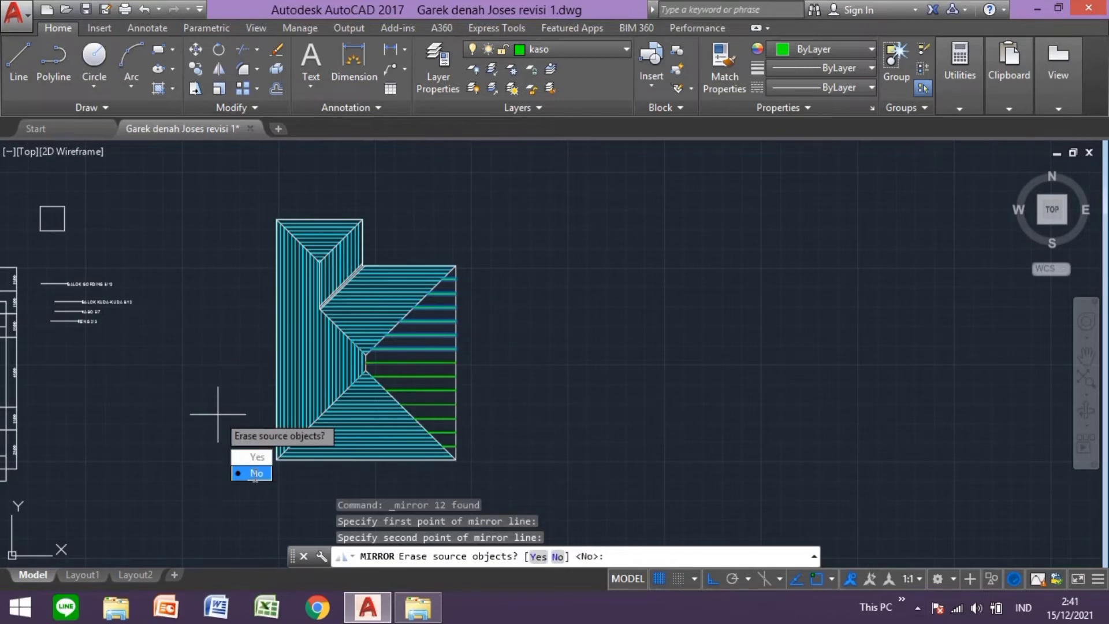
pyautogui.press('Return')
pyautogui.scroll(8, 377, 362)
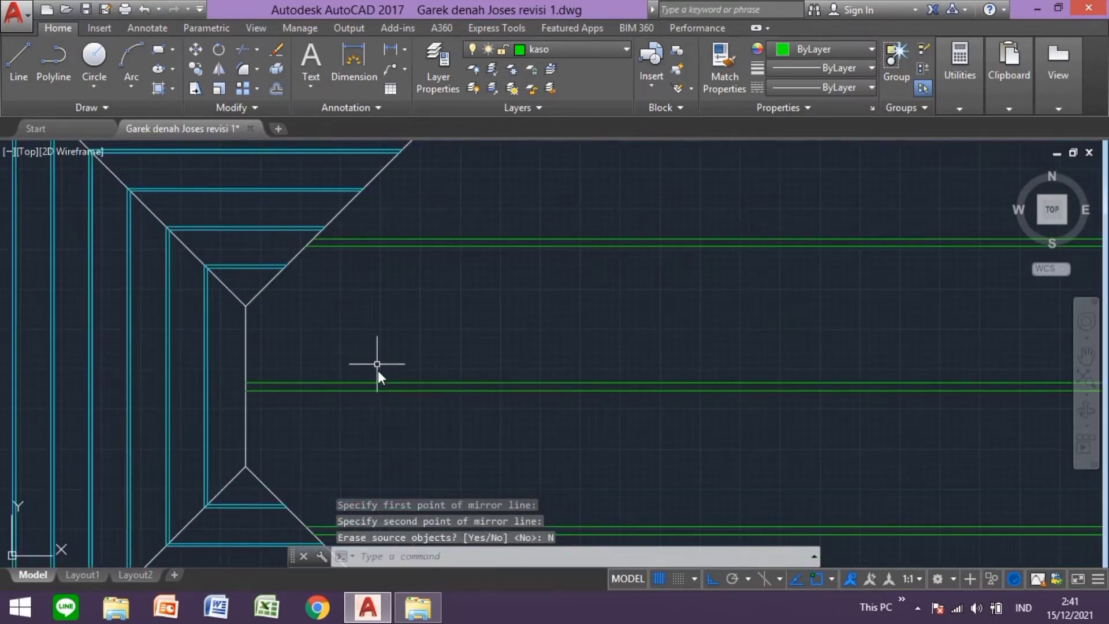
pyautogui.scroll(-5, 380, 387)
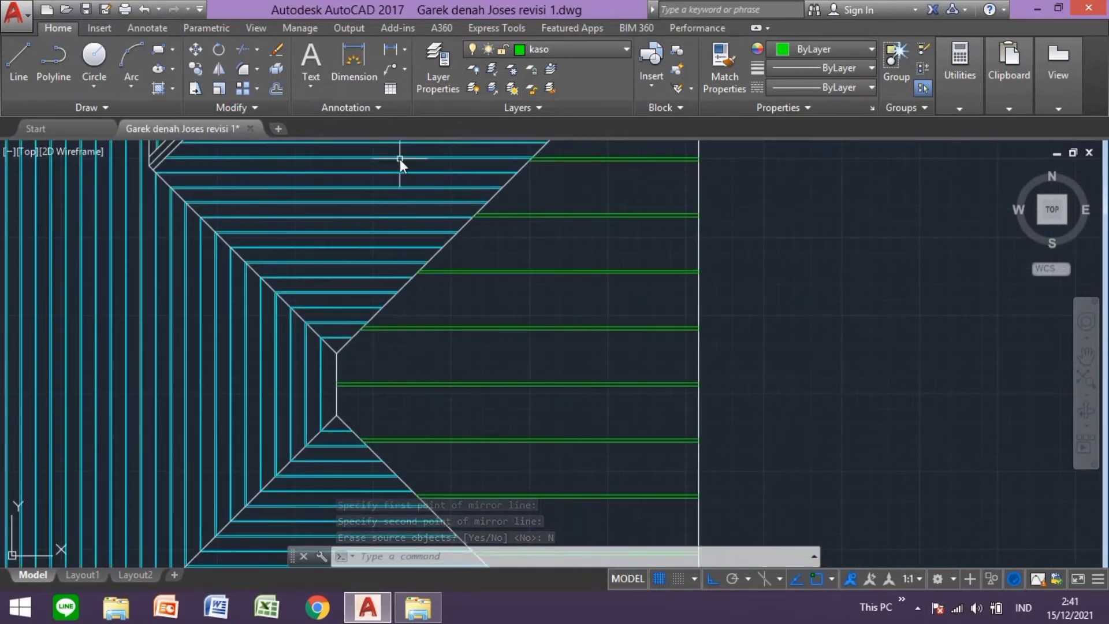
# - On the Kuda Kuda layer, draw a red line from the roof apex to the right edge
pyautogui.click(612, 51)
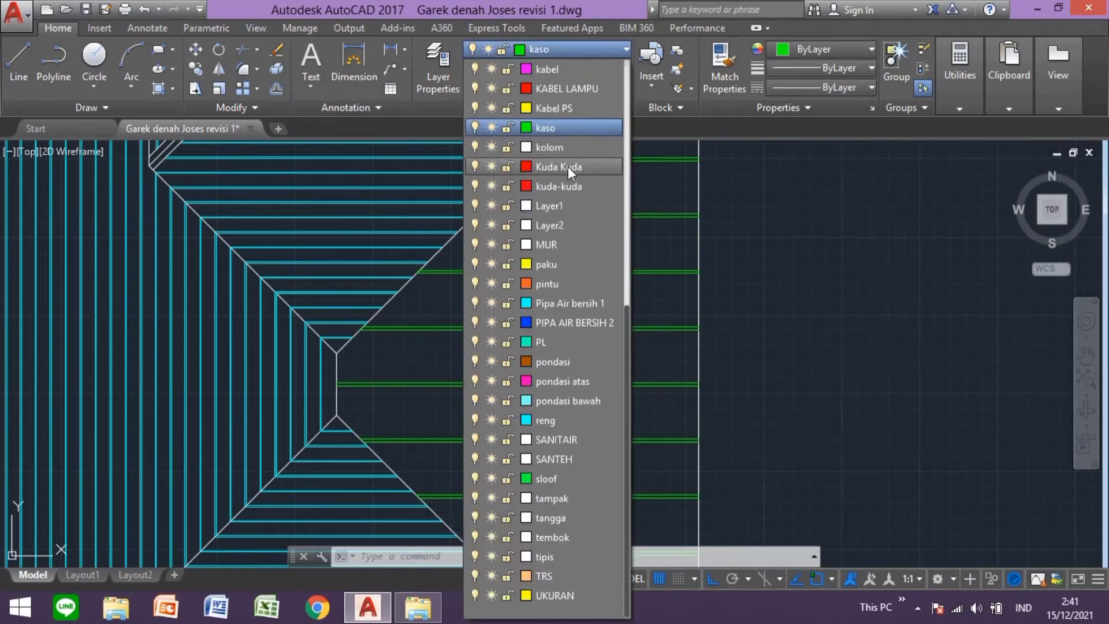
pyautogui.click(568, 166)
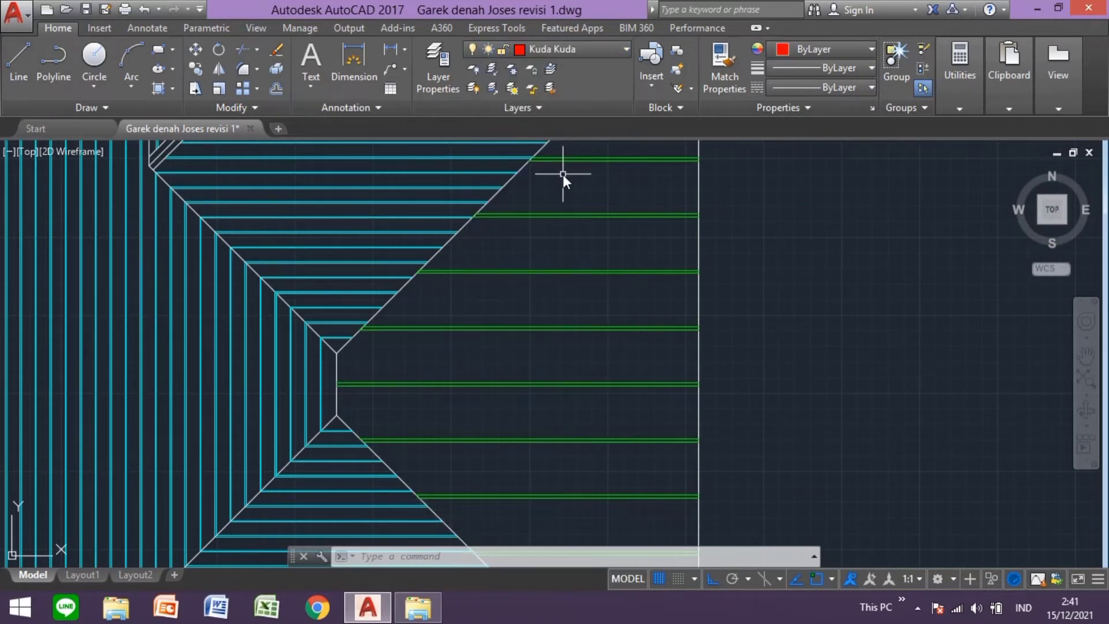
pyautogui.scroll(8, 355, 340)
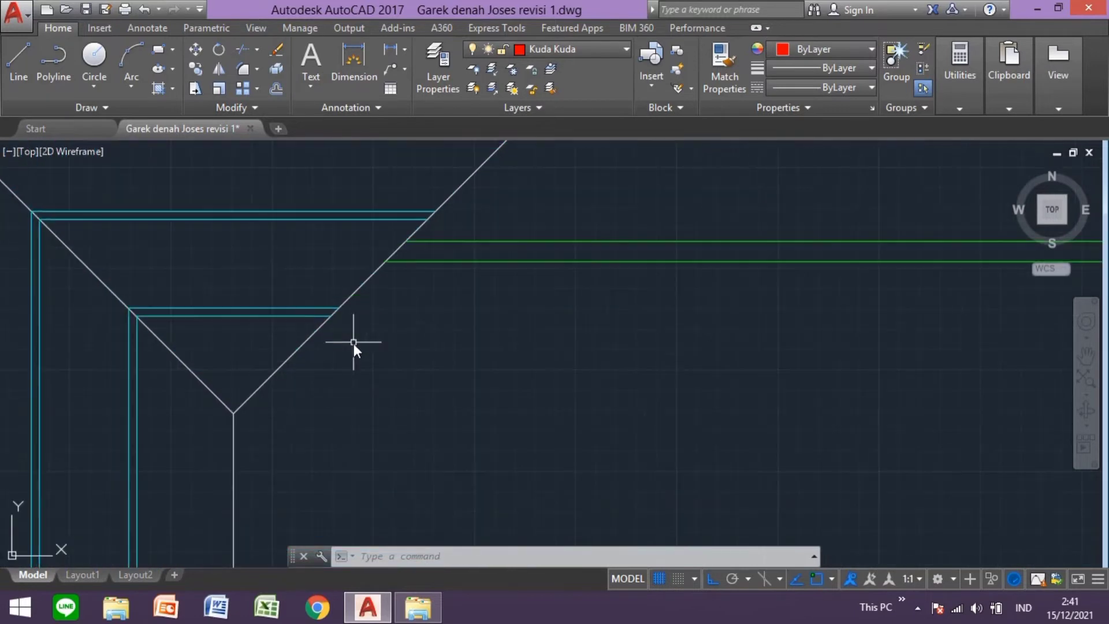
pyautogui.click(17, 77)
pyautogui.click(234, 412)
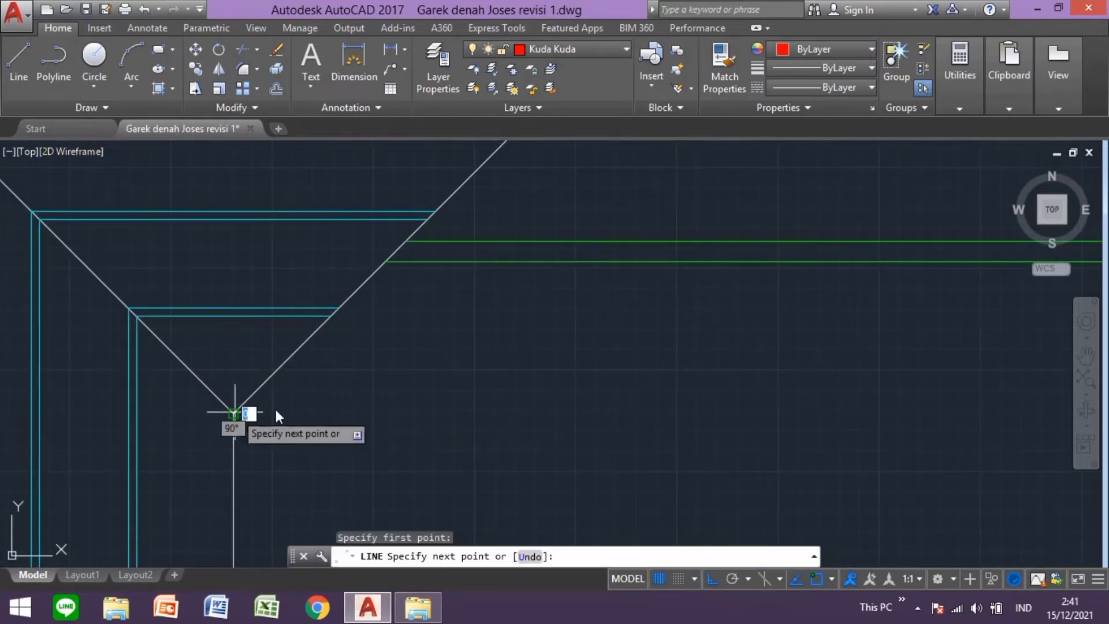
pyautogui.scroll(-3, 276, 408)
pyautogui.moveTo(424, 434)
pyautogui.mouseDown(button='middle')
pyautogui.moveTo(672, 446)
pyautogui.moveTo(117, 384)
pyautogui.mouseUp(button='middle')
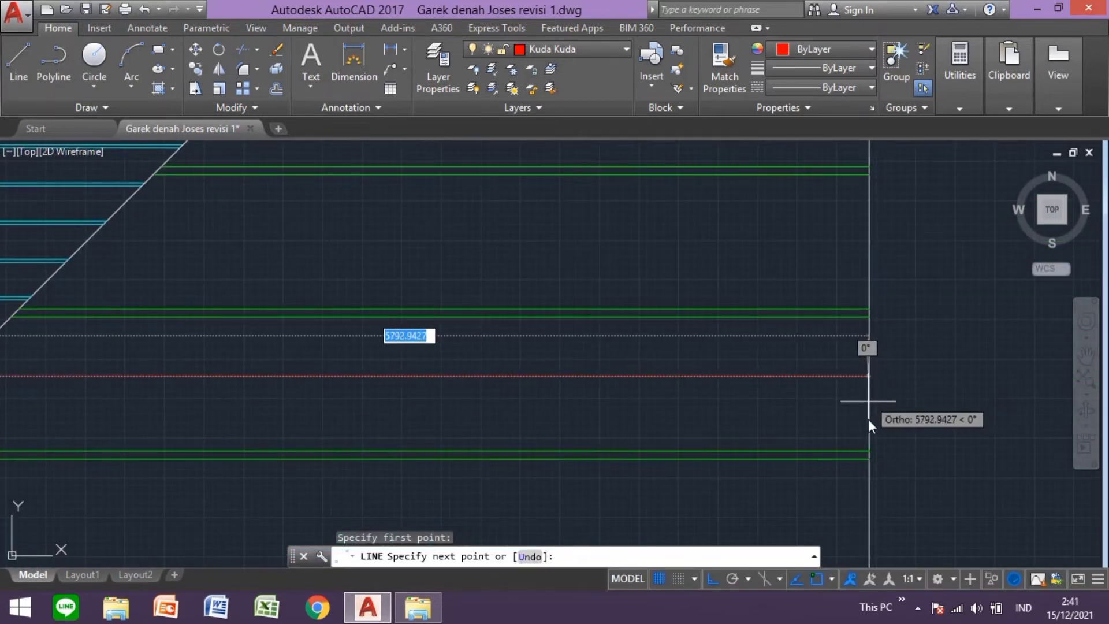
pyautogui.click(871, 378)
pyautogui.press('Escape')
pyautogui.moveTo(774, 400); pyautogui.dragTo(979, 394, button='middle')
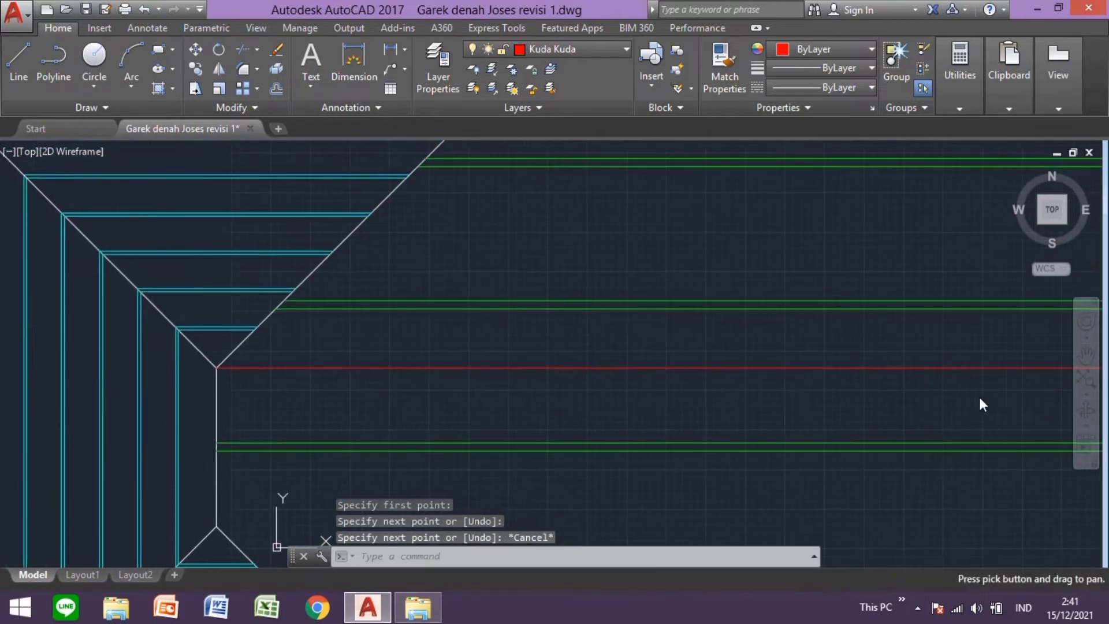
# - Offset the red truss line by 40 to create a parallel copy
pyautogui.write('of')
pyautogui.press('Return')
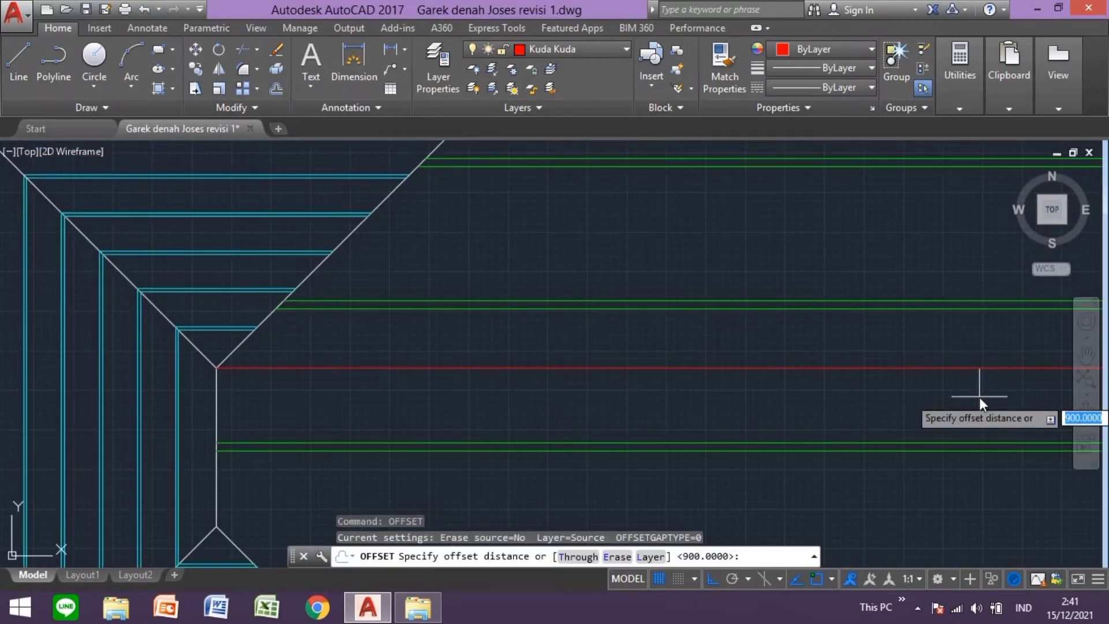
pyautogui.write('40')
pyautogui.press('Return')
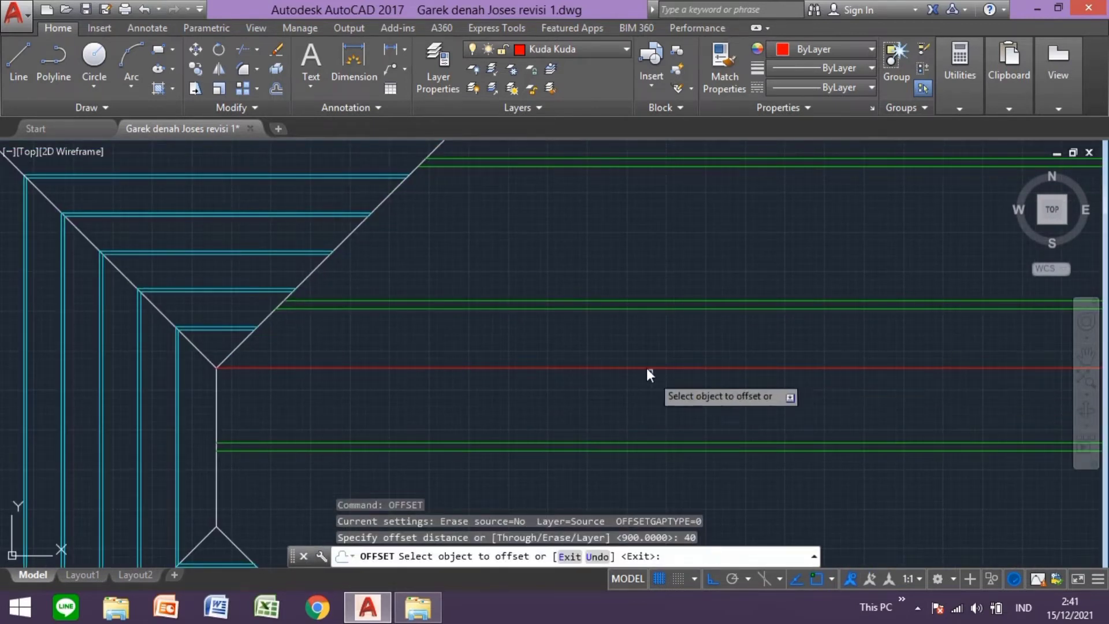
pyautogui.click(645, 367)
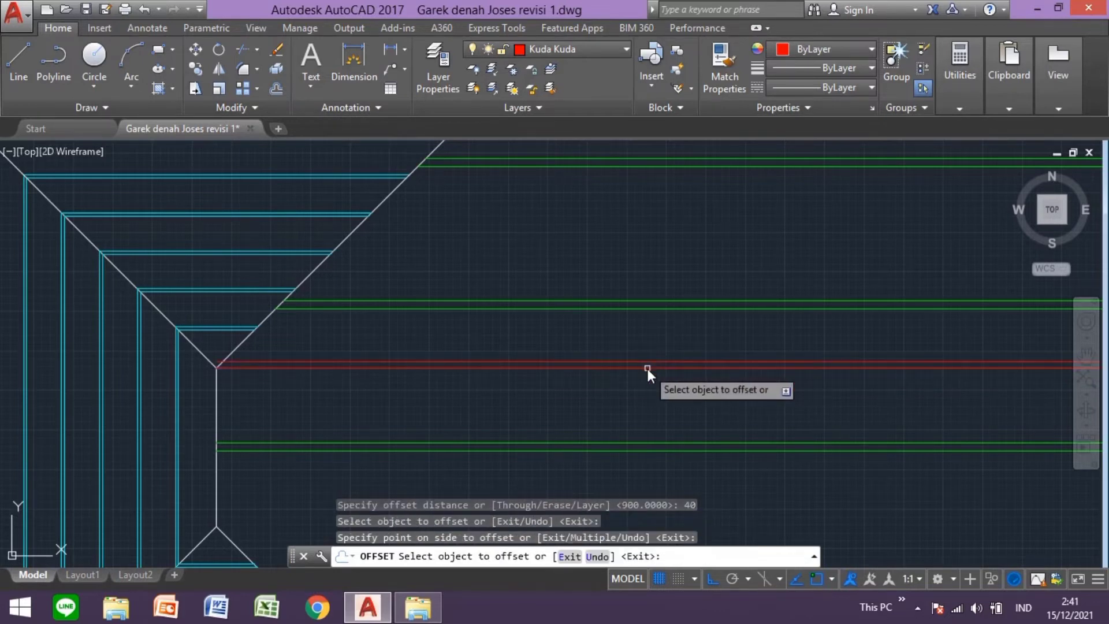
pyautogui.press('Escape')
# - Delete the extra red centre line, leaving the pair 40 apart
pyautogui.scroll(5, 256, 367)
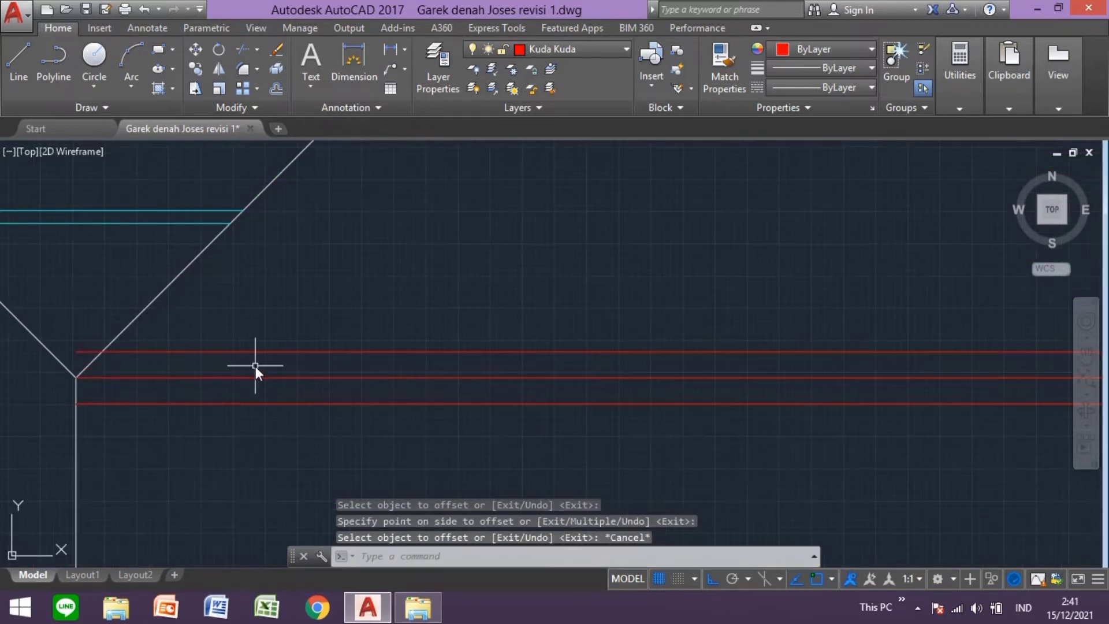
pyautogui.click(76, 351)
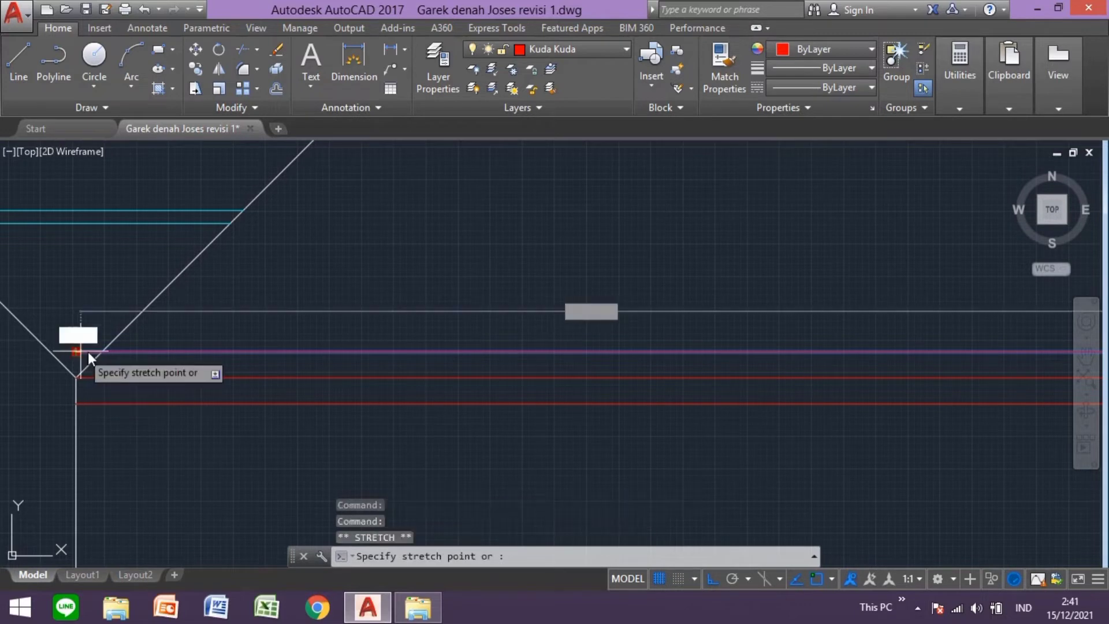
pyautogui.press('Escape')
pyautogui.scroll(-2, 167, 378)
pyautogui.click(181, 382)
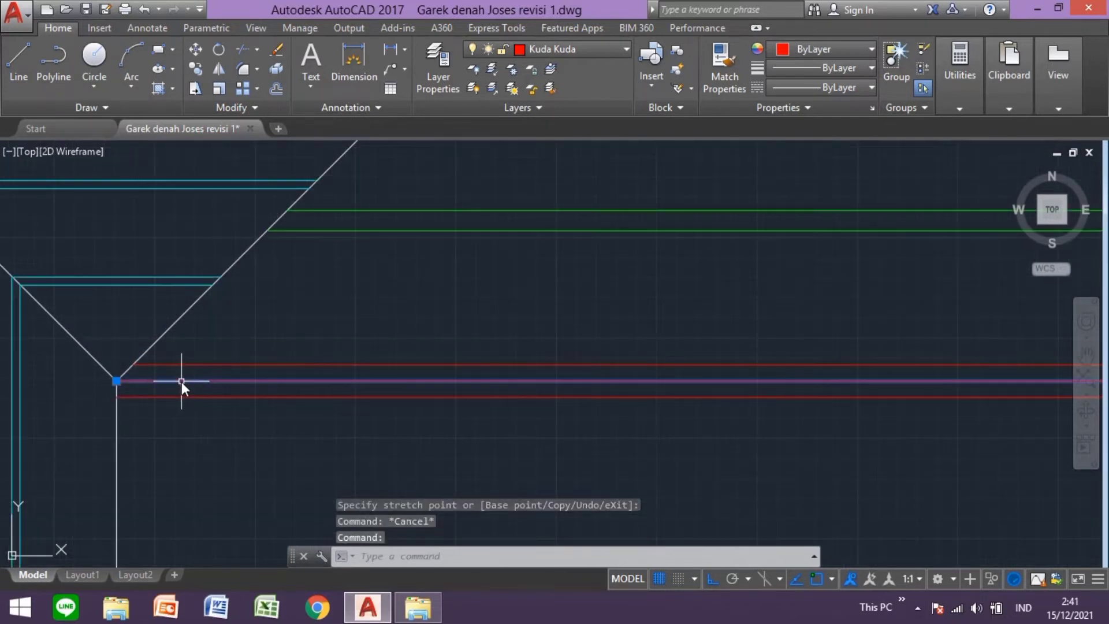
pyautogui.press('Delete')
pyautogui.scroll(-4, 181, 382)
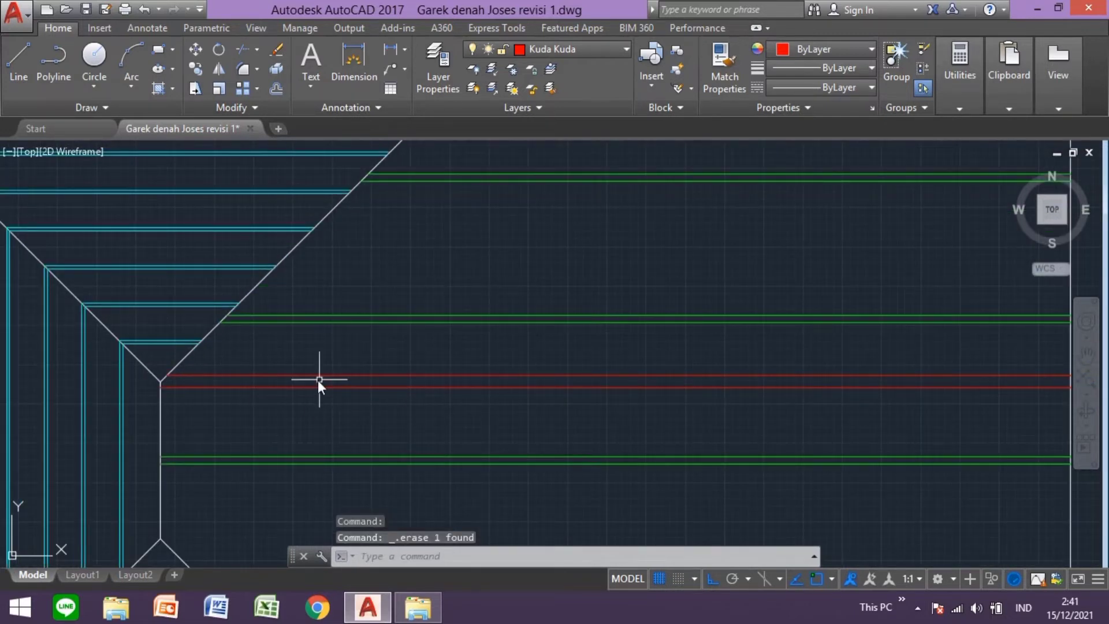
# - Offset the first red truss lines 1420 upward to start the repeating pairs
pyautogui.write('of')
pyautogui.press('Return')
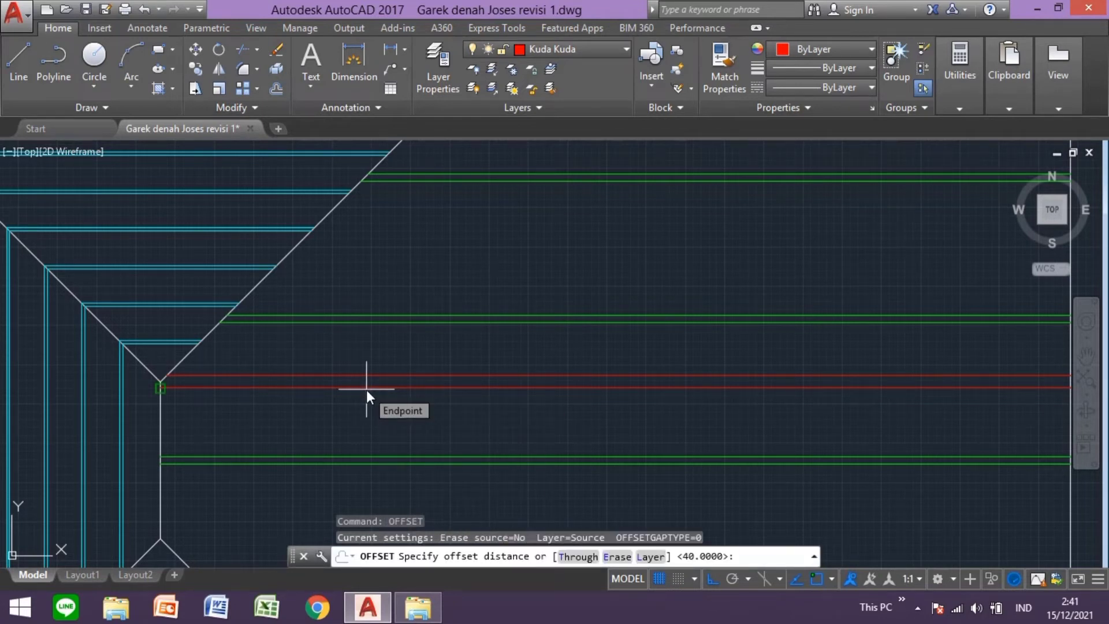
pyautogui.write('1420')
pyautogui.press('Return')
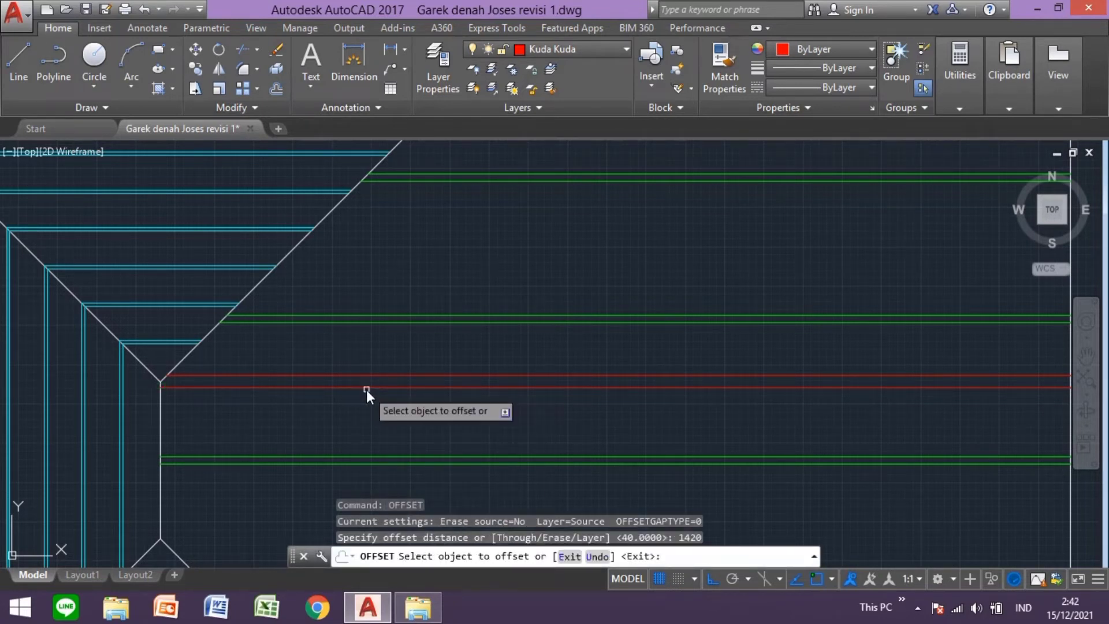
pyautogui.click(376, 388)
pyautogui.click(385, 339)
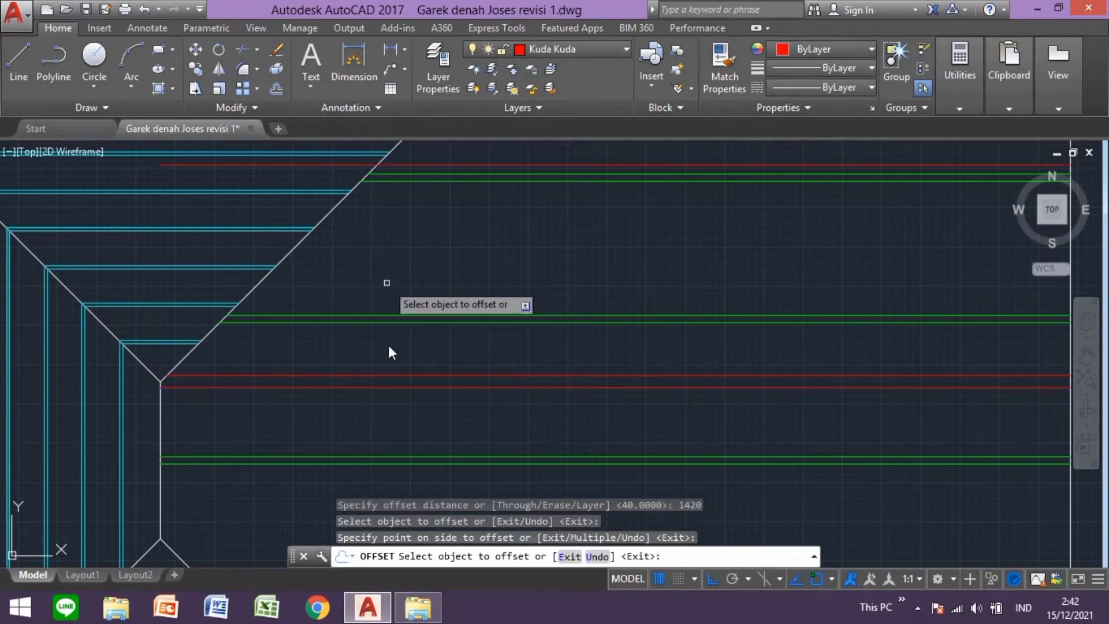
pyautogui.click(394, 375)
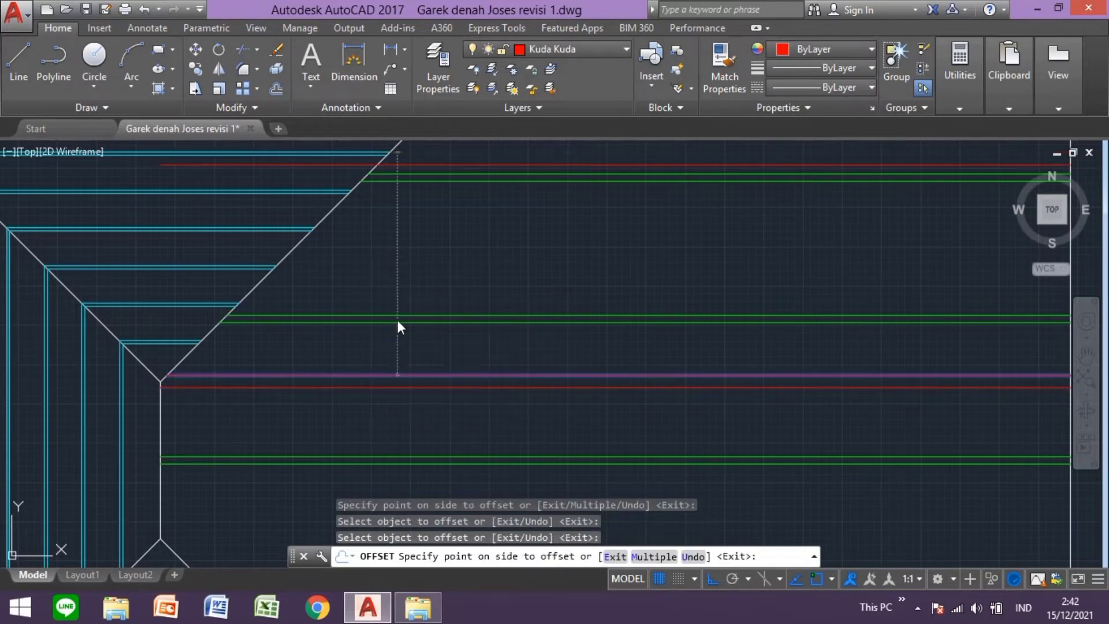
pyautogui.click(398, 319)
pyautogui.moveTo(440, 308); pyautogui.dragTo(395, 318, button='middle')
# - Continue offsetting red truss lines 1420 apart toward the roof's upper corner
pyautogui.click(404, 331)
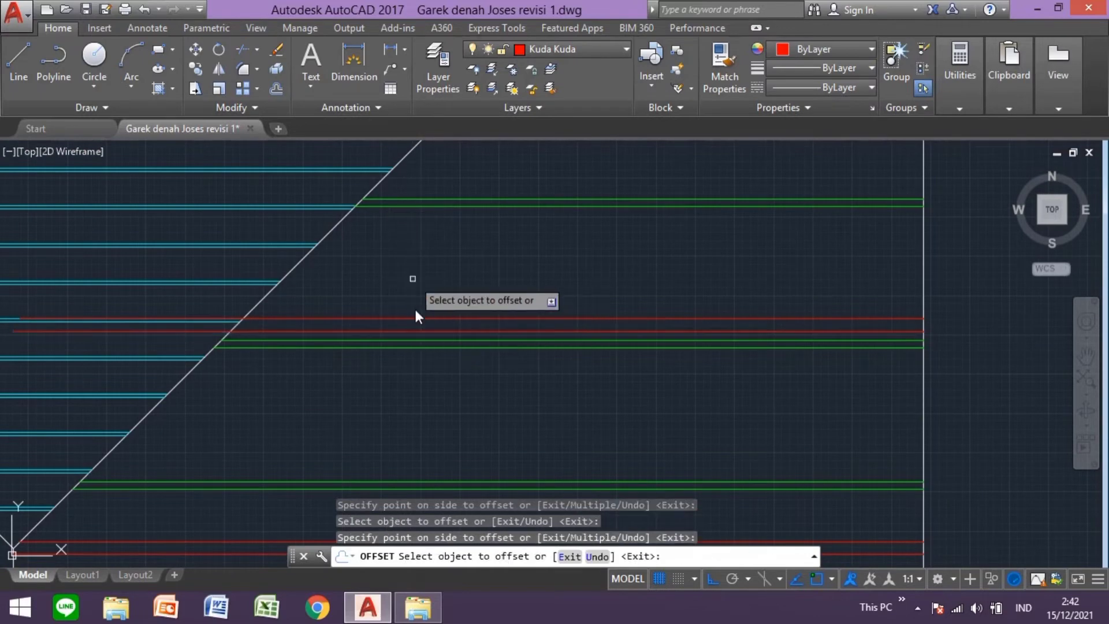
pyautogui.click(418, 275)
pyautogui.moveTo(417, 274); pyautogui.dragTo(447, 329, button='middle')
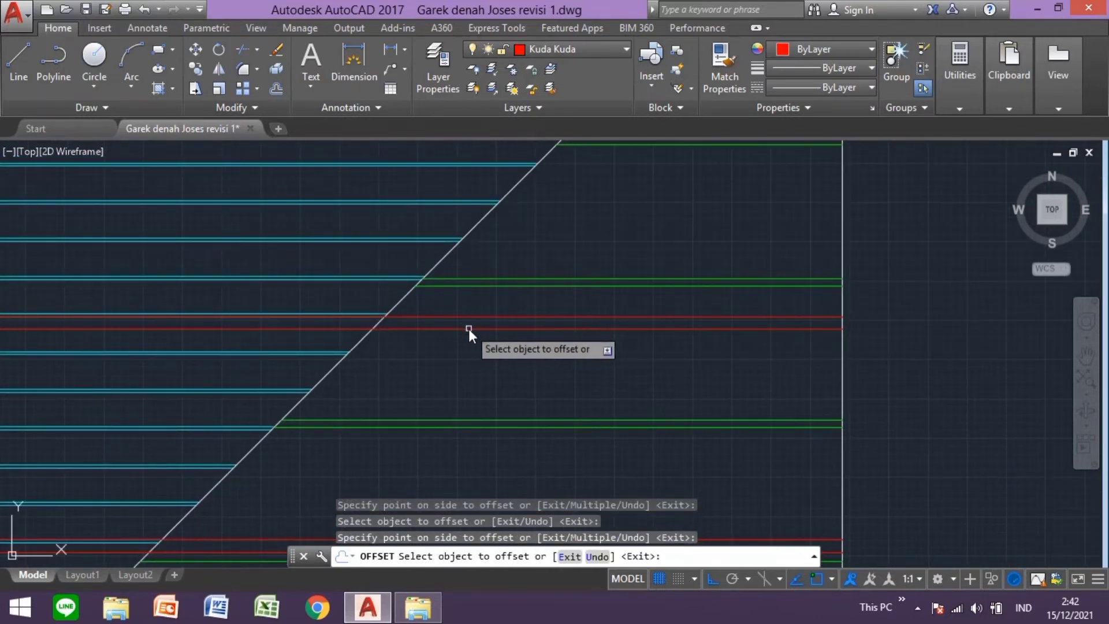
pyautogui.click(468, 328)
pyautogui.click(471, 275)
pyautogui.click(475, 316)
pyautogui.click(479, 286)
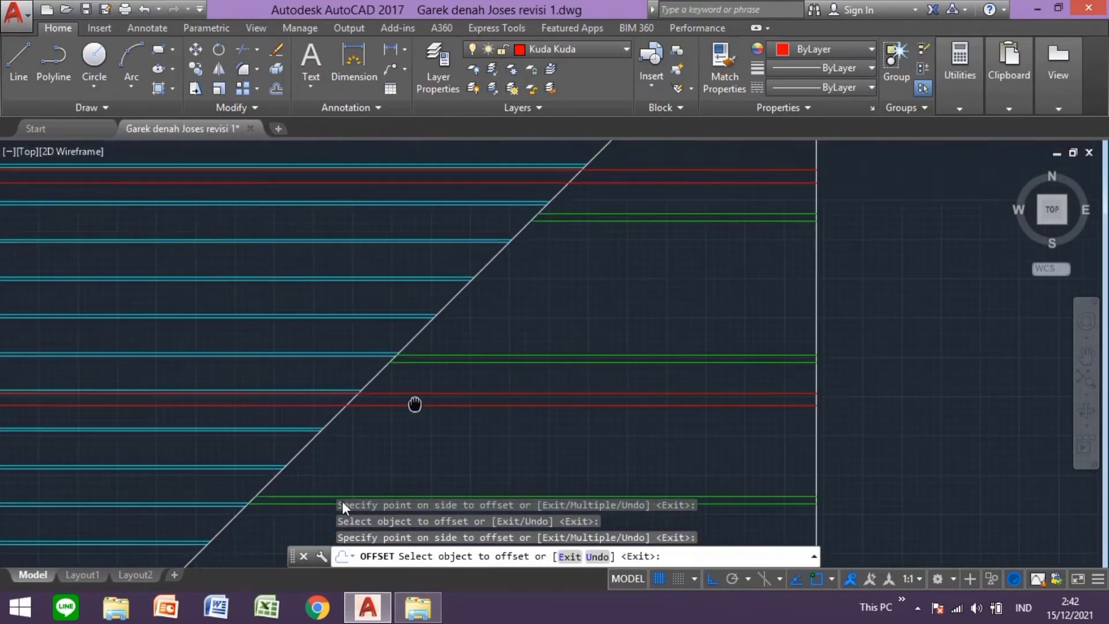
pyautogui.moveTo(548, 365); pyautogui.dragTo(466, 434, button='middle')
pyautogui.click(476, 430)
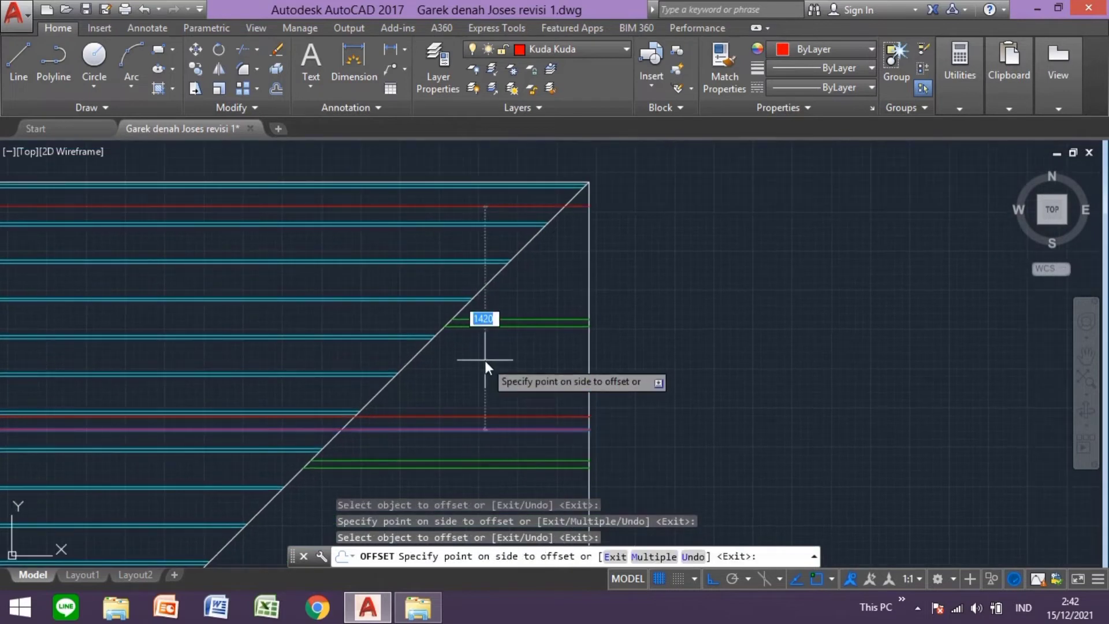
pyautogui.click(485, 360)
pyautogui.click(501, 417)
pyautogui.click(504, 360)
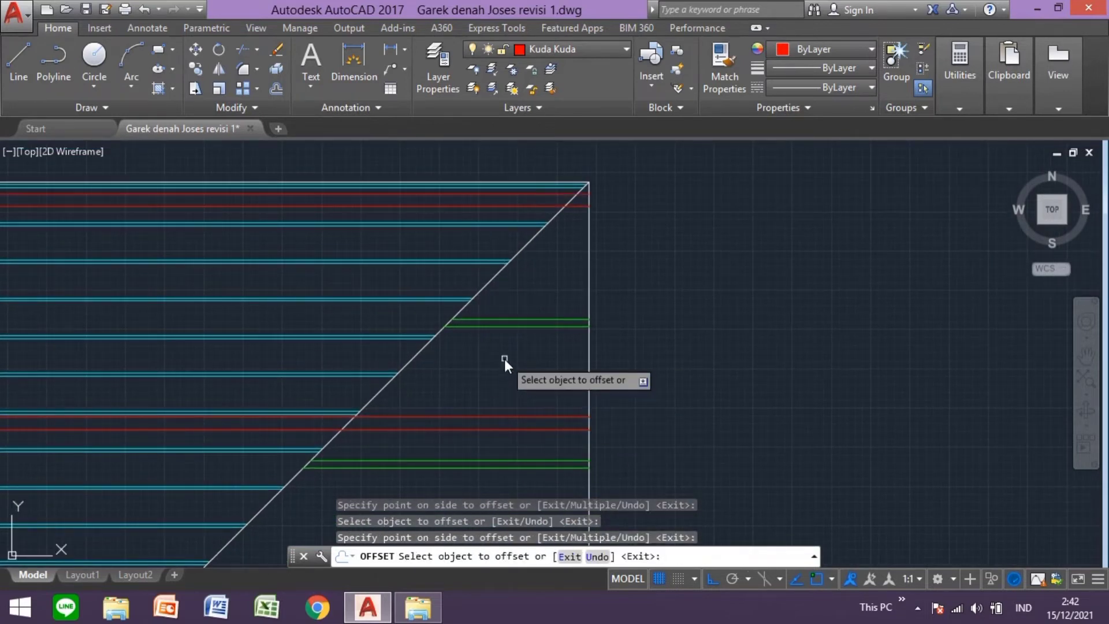
pyautogui.press('Escape')
# - Trim the first red truss lines back to the hip diagonal, including a windowed pair
pyautogui.write('tr')
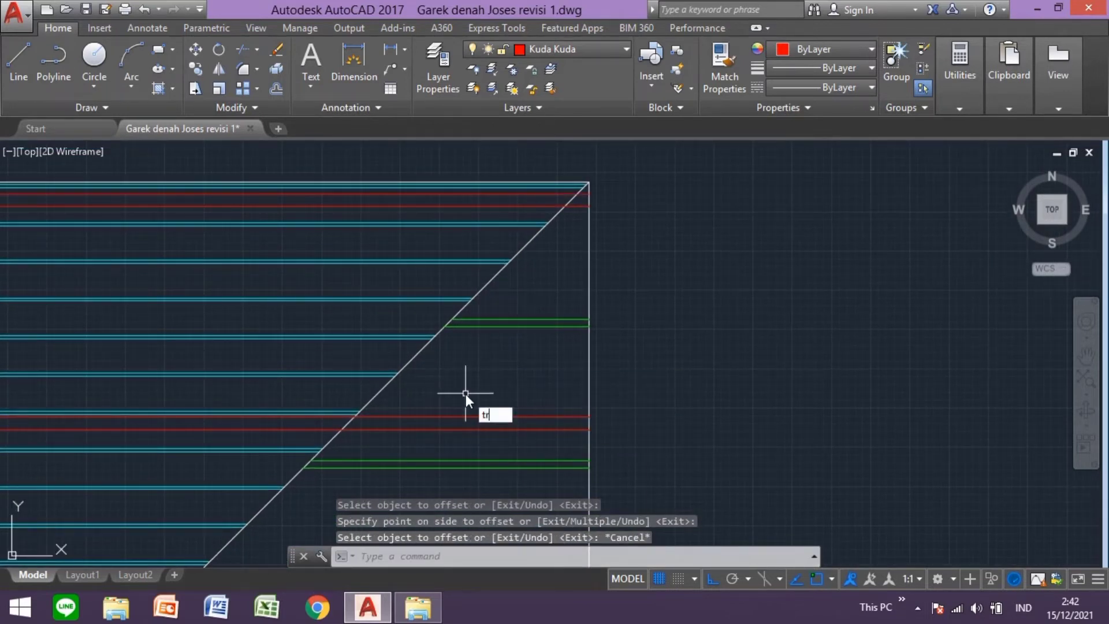
pyautogui.press('Return')
pyautogui.press('Return')
pyautogui.click(530, 205)
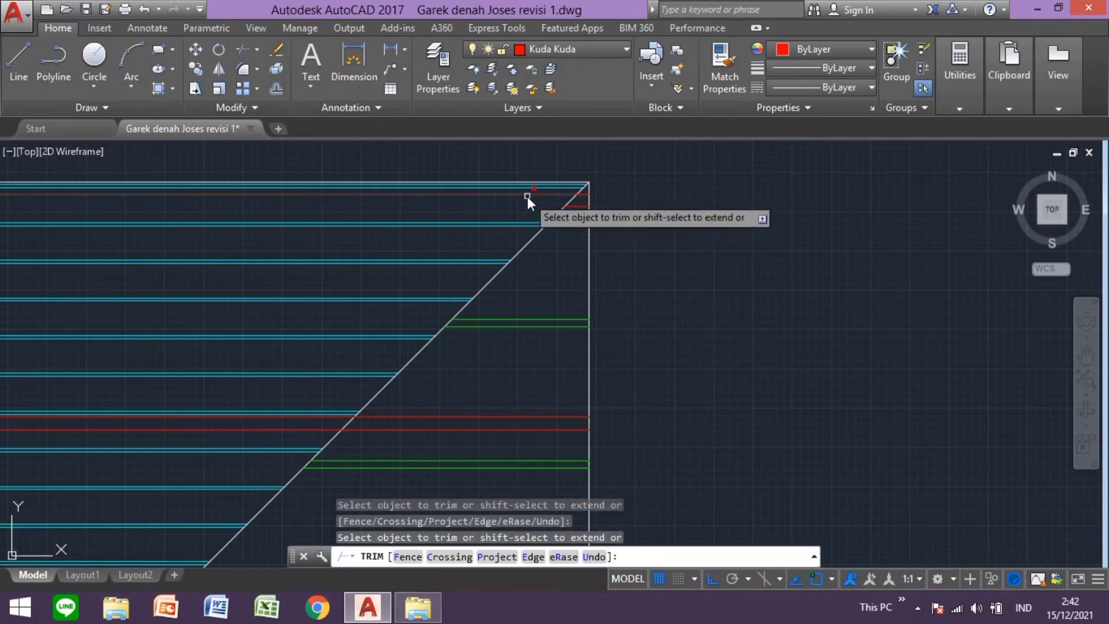
pyautogui.click(263, 431)
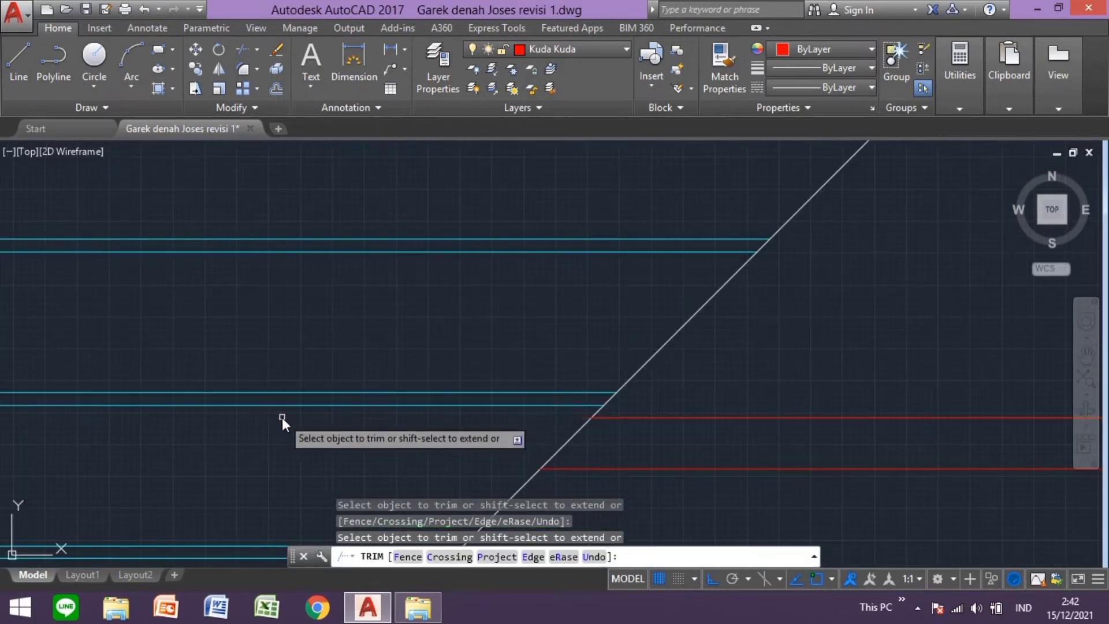
pyautogui.moveTo(281, 417); pyautogui.dragTo(491, 307, button='middle')
pyautogui.scroll(3, 390, 345)
pyautogui.click(391, 346)
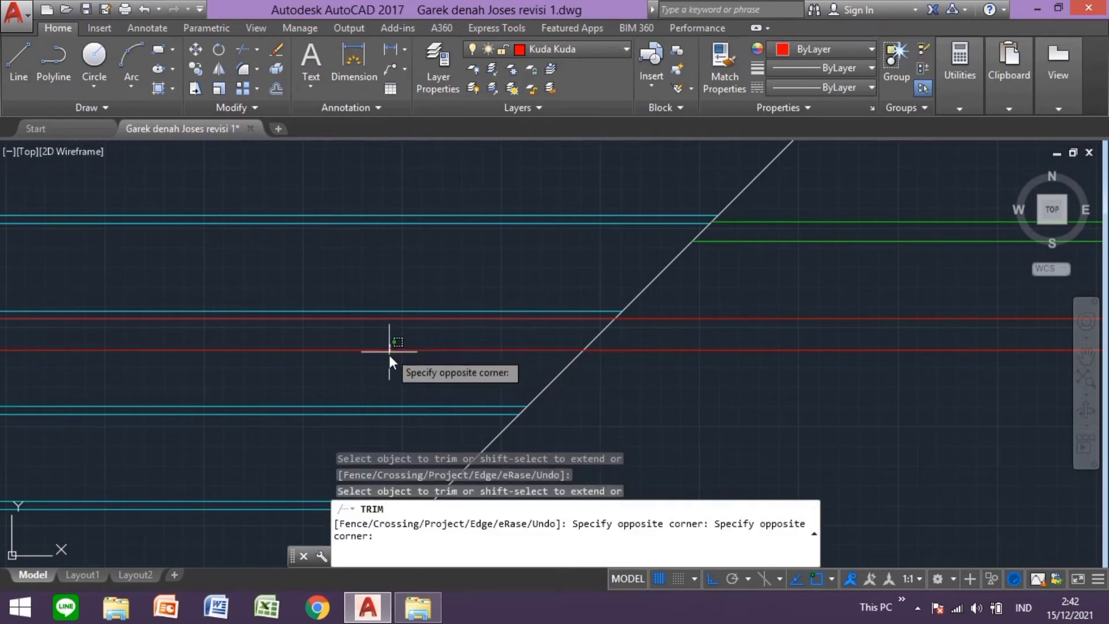
pyautogui.click(400, 320)
# - Trim the remaining overhanging red line ends at the hip and select two truss lines
pyautogui.scroll(-5, 309, 426)
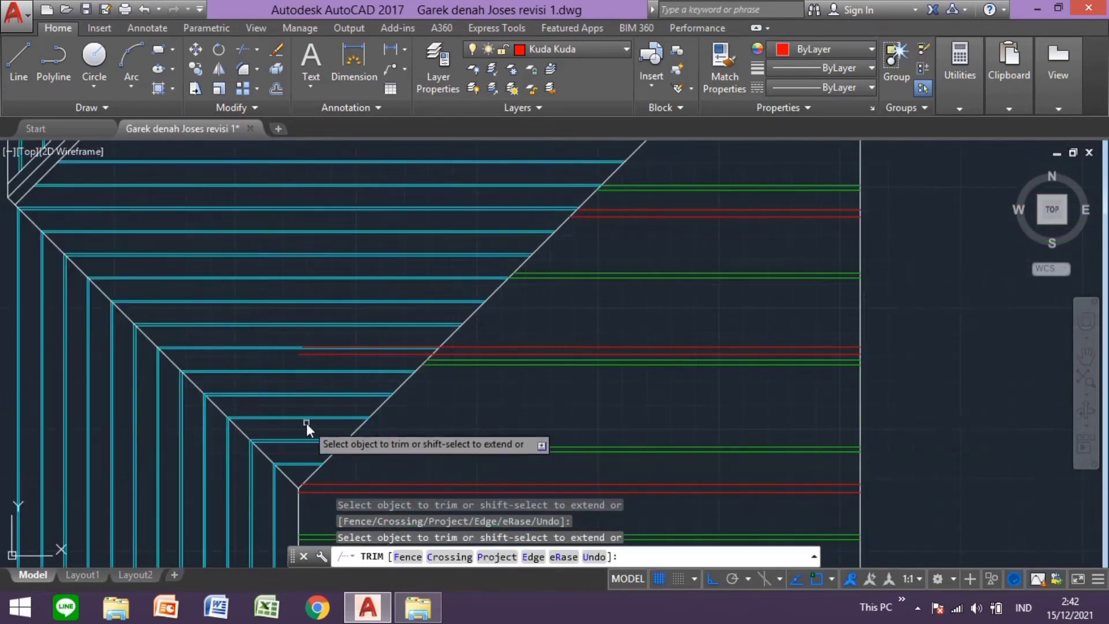
pyautogui.scroll(5, 382, 359)
pyautogui.click(398, 400)
pyautogui.click(403, 364)
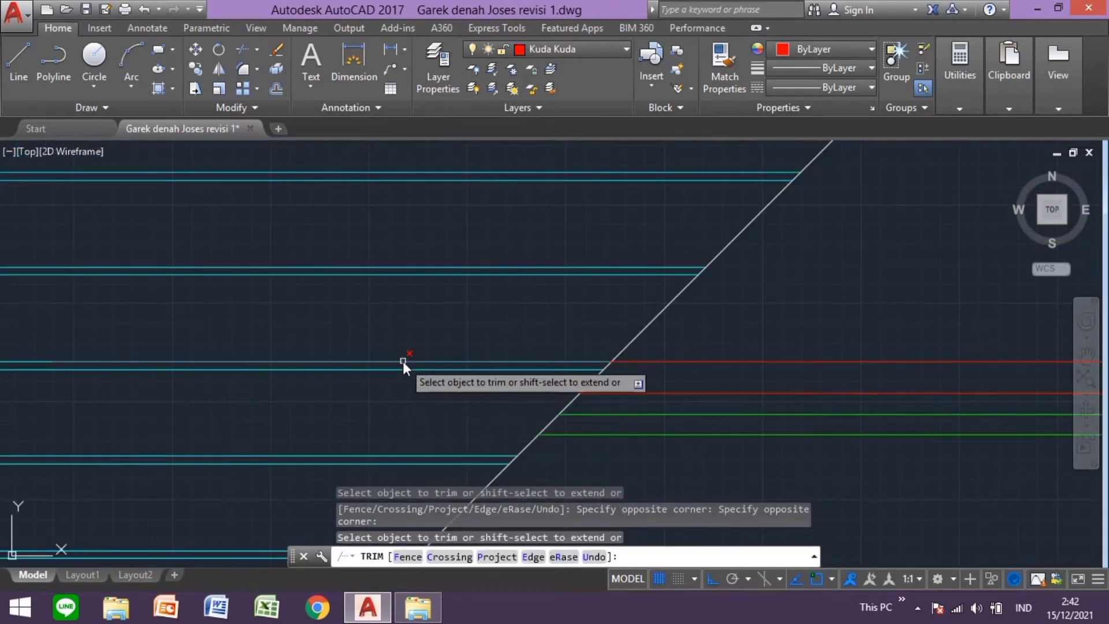
pyautogui.scroll(-4, 416, 375)
pyautogui.scroll(1, 396, 394)
pyautogui.press('Escape')
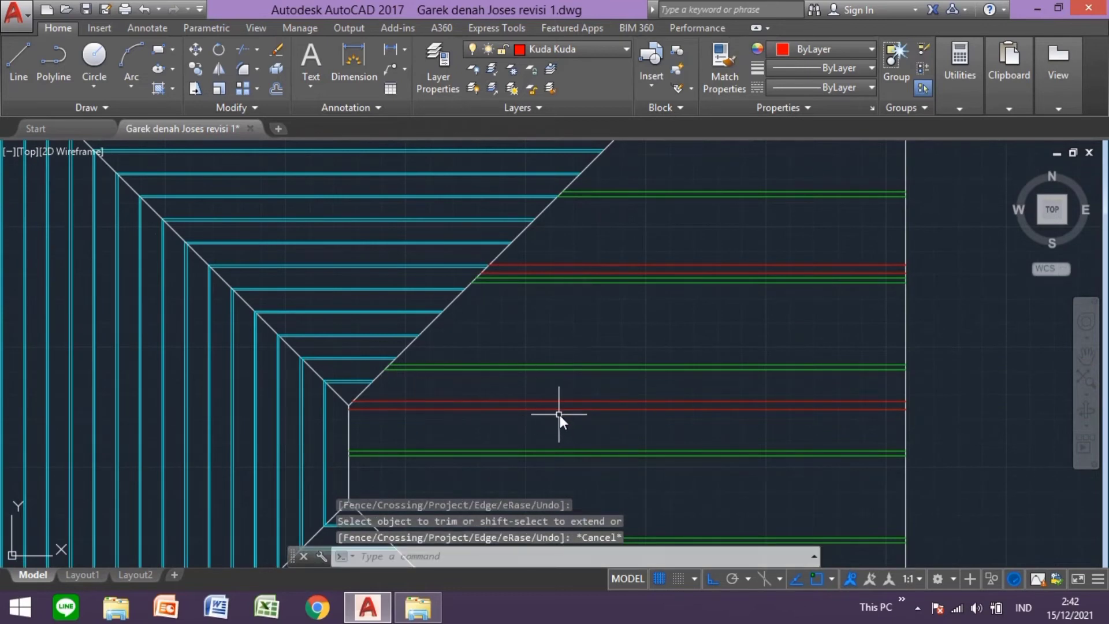
pyautogui.click(560, 416)
pyautogui.click(533, 390)
pyautogui.scroll(5, 578, 324)
# - Window-select the ten red truss lines, including the pair at the roof corner
pyautogui.click(619, 232)
pyautogui.click(568, 160)
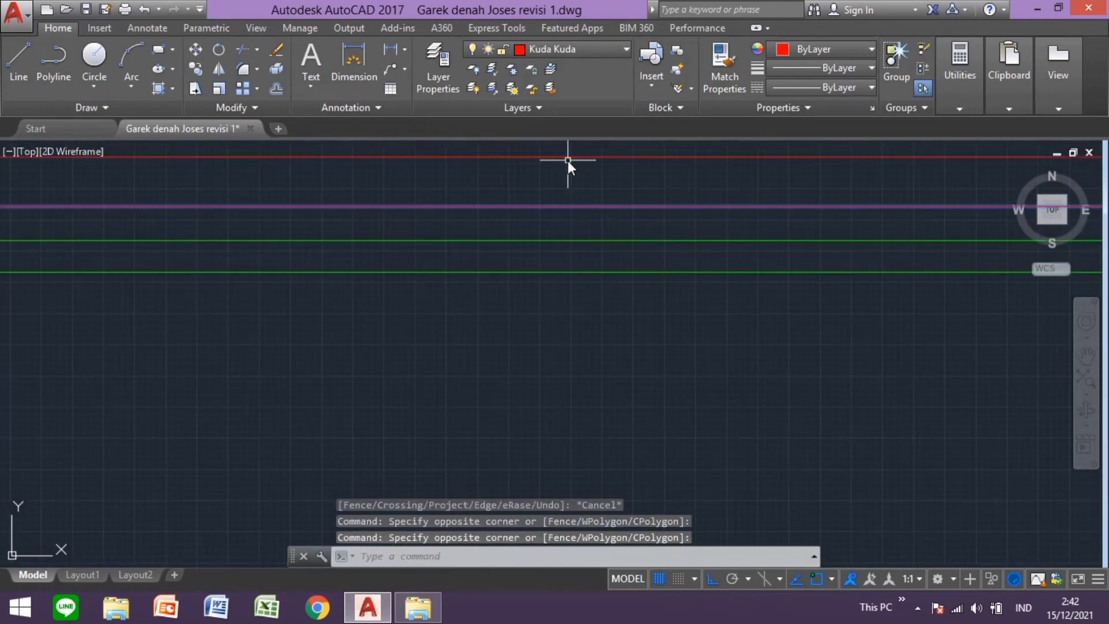
pyautogui.scroll(-3, 574, 195)
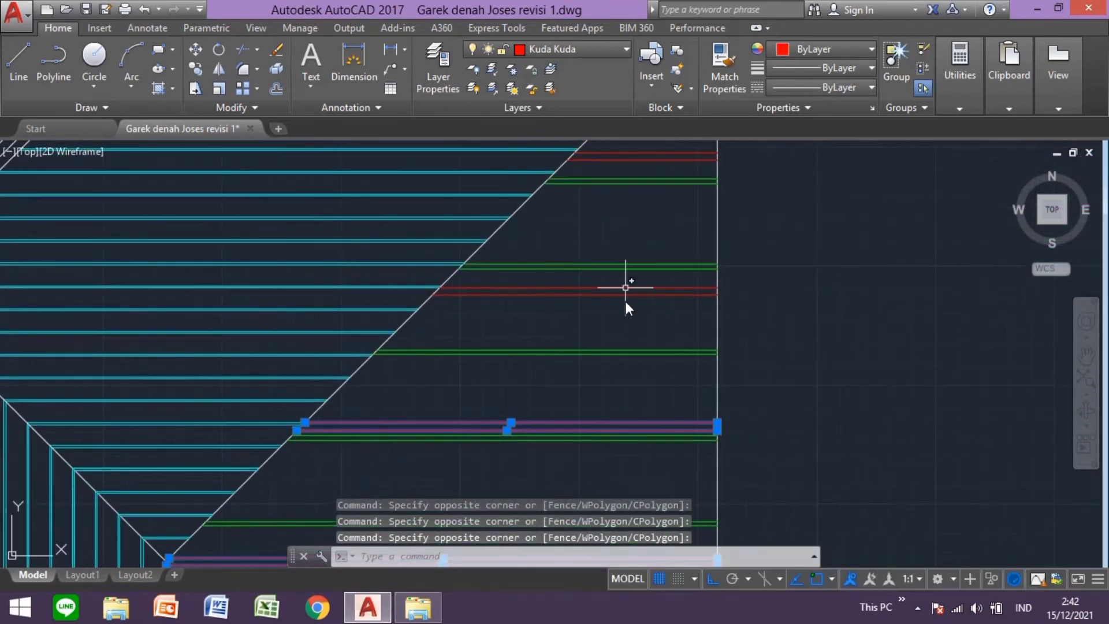
pyautogui.click(625, 315)
pyautogui.scroll(-2, 537, 399)
pyautogui.scroll(6, 597, 297)
pyautogui.click(576, 244)
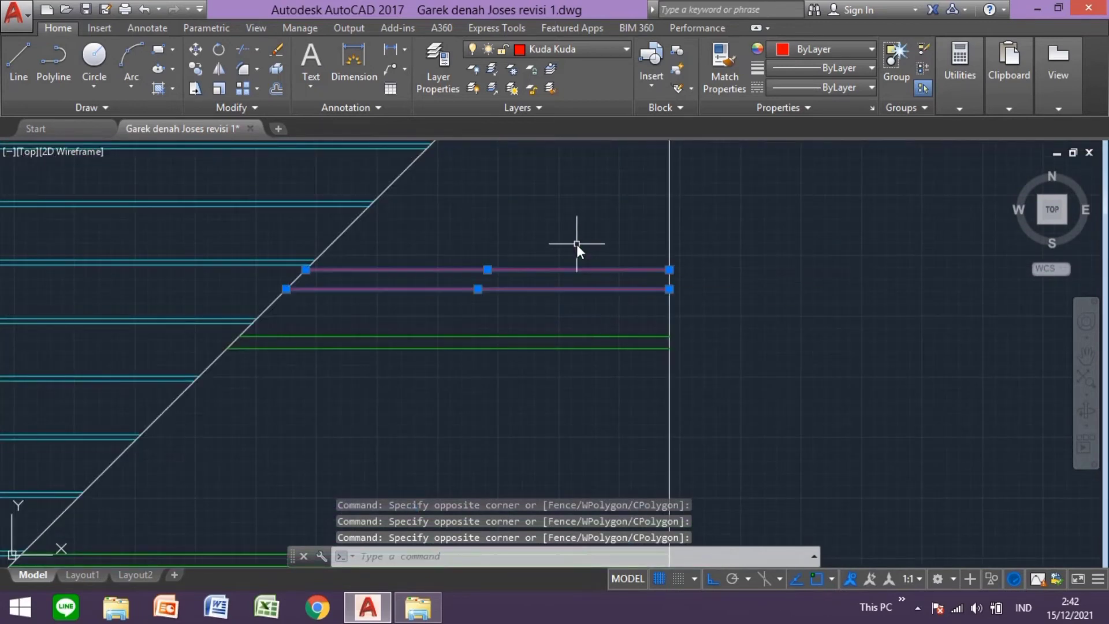
pyautogui.scroll(-6, 552, 335)
pyautogui.scroll(3, 537, 376)
pyautogui.scroll(4, 526, 417)
pyautogui.click(538, 396)
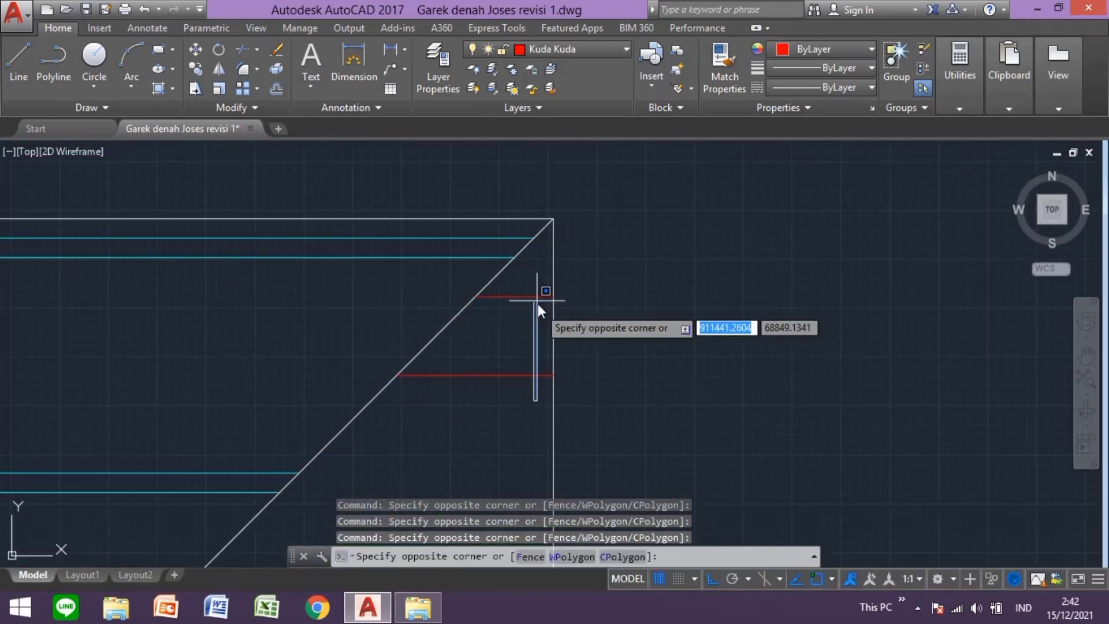
pyautogui.click(538, 305)
pyautogui.scroll(-3, 536, 385)
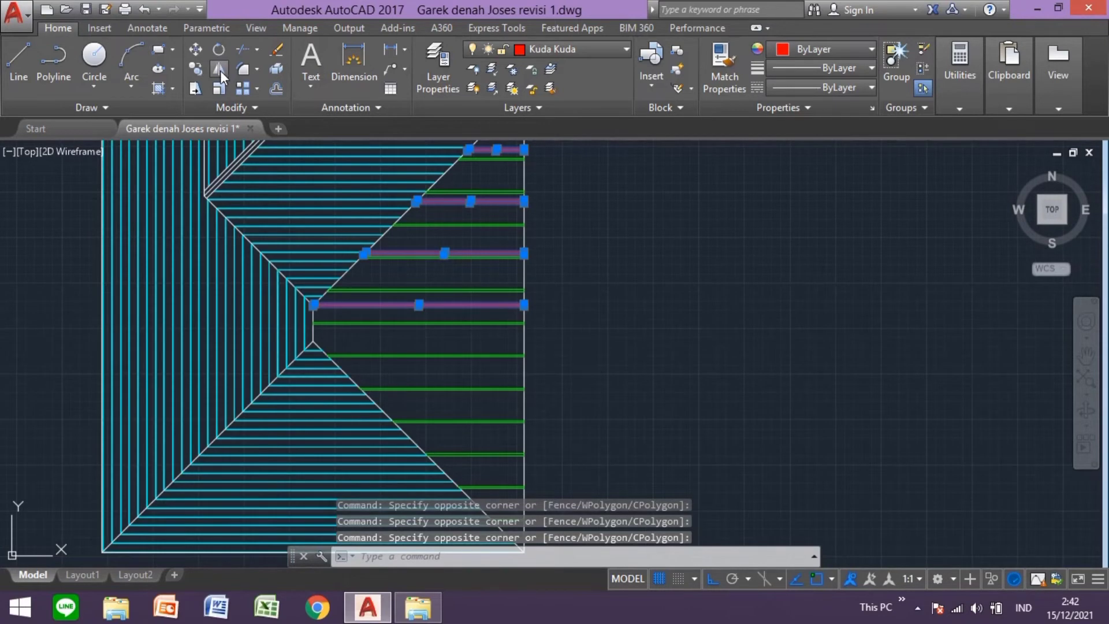
# - Mirror the selected truss lines onto the lower roof wing, answering N to keep originals
pyautogui.click(220, 71)
pyautogui.scroll(5, 515, 326)
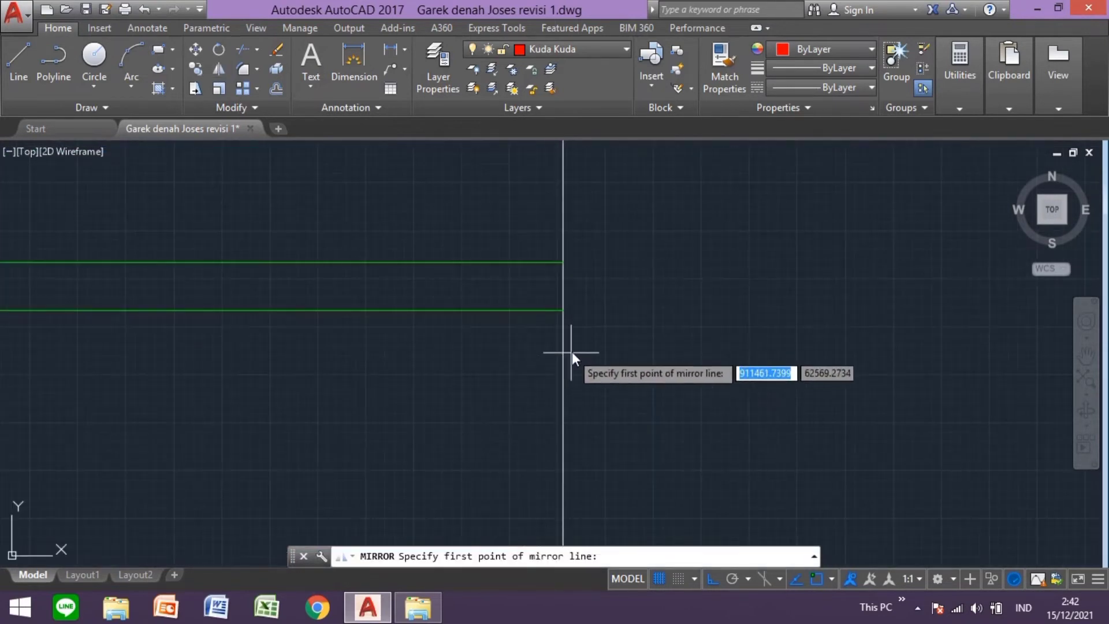
pyautogui.click(565, 287)
pyautogui.scroll(-3, 564, 288)
pyautogui.scroll(-3, 561, 371)
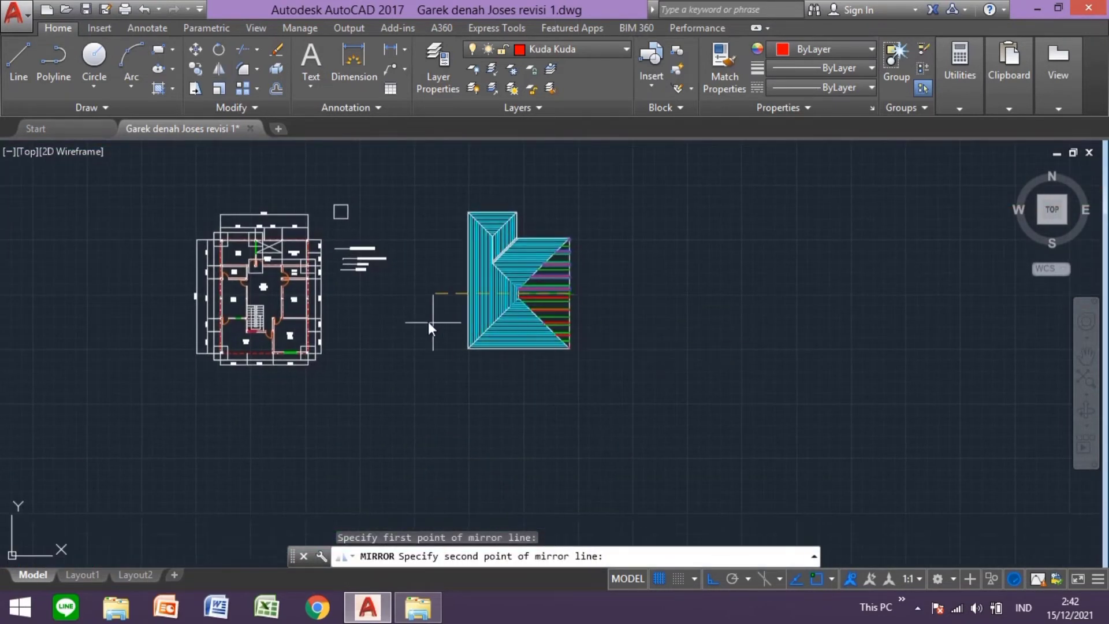
pyautogui.click(404, 297)
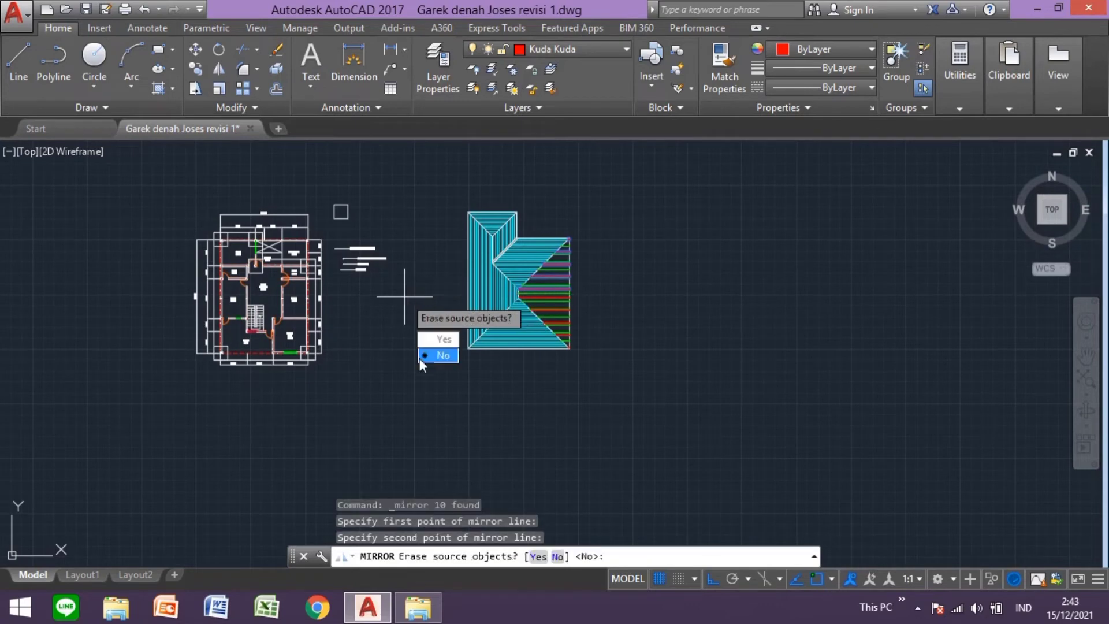
pyautogui.write('n')
pyautogui.press('Return')
pyautogui.scroll(4, 572, 287)
pyautogui.scroll(3, 467, 349)
pyautogui.scroll(4, 467, 350)
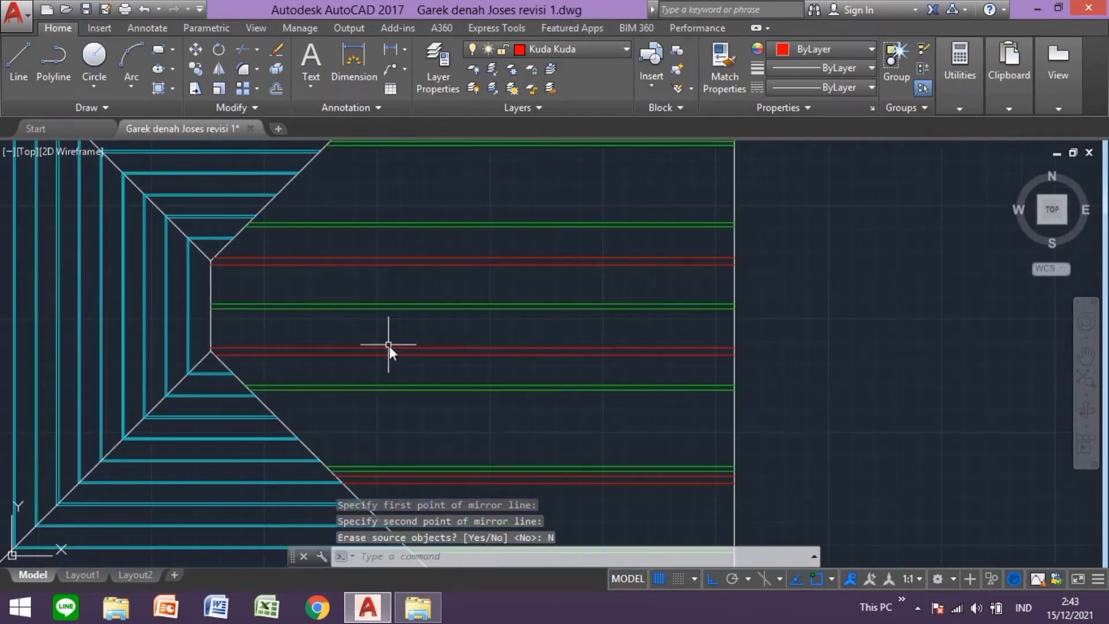
pyautogui.scroll(-2, 364, 370)
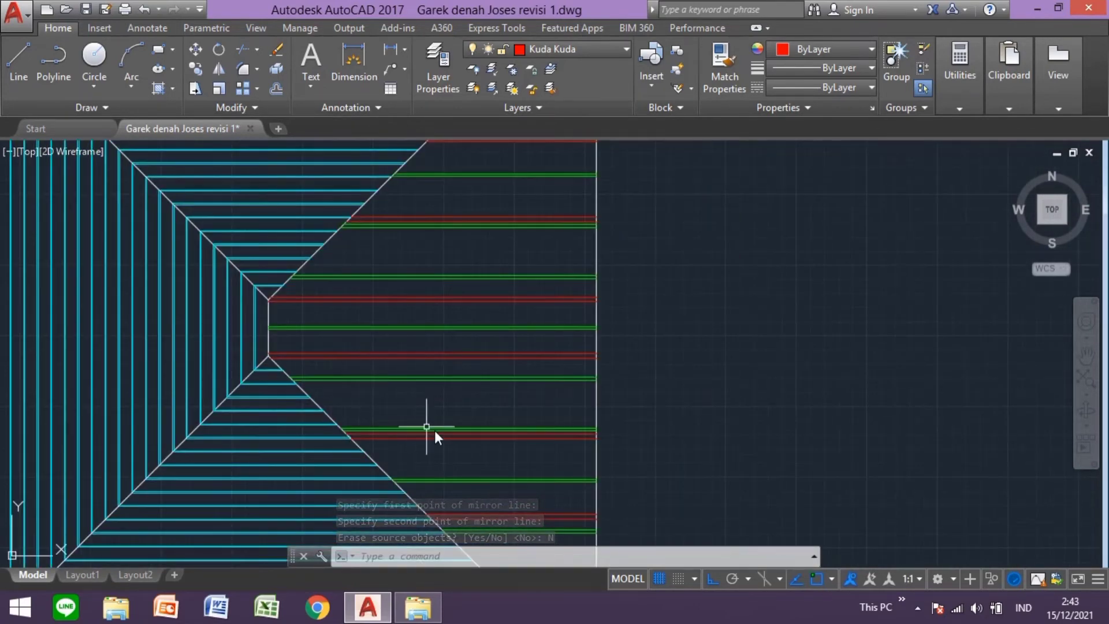
pyautogui.moveTo(452, 414); pyautogui.dragTo(433, 428, button='middle')
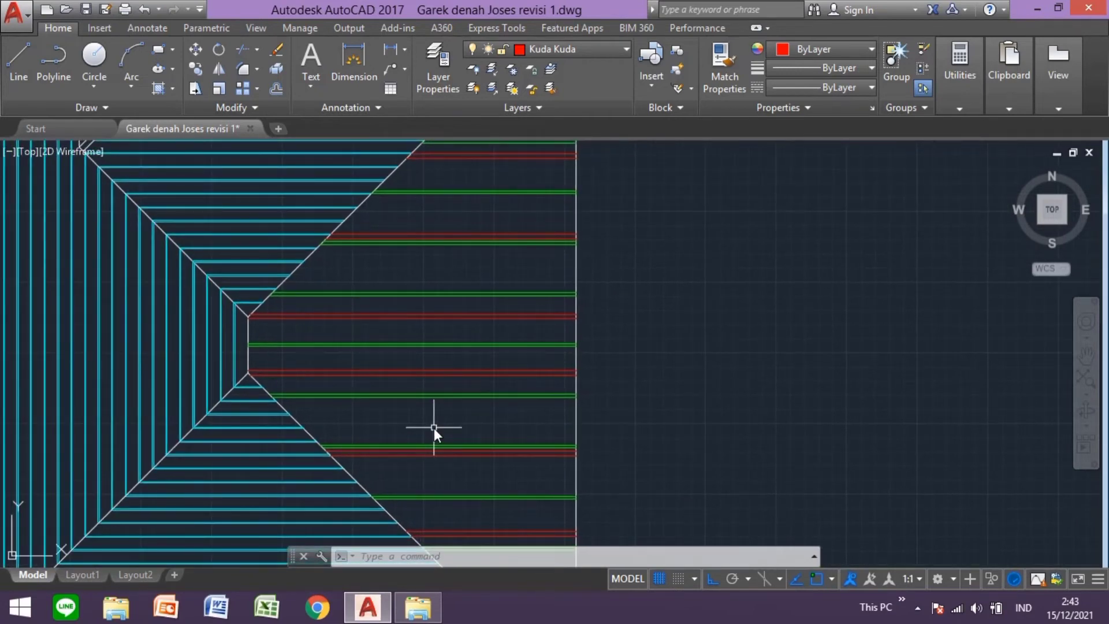
pyautogui.scroll(2, 261, 351)
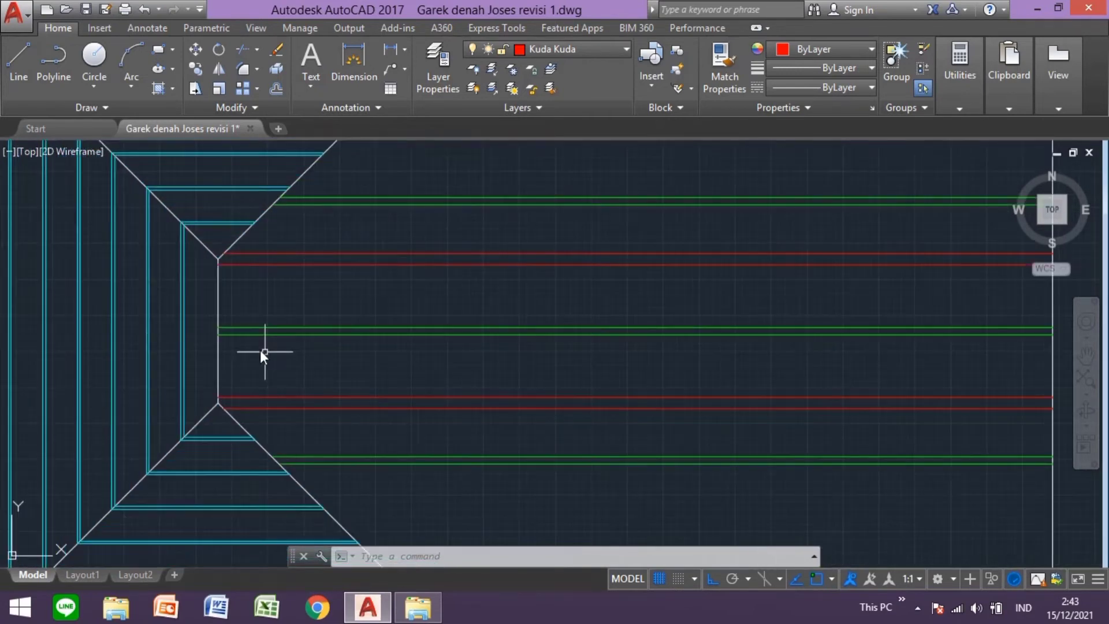
pyautogui.scroll(5, 281, 305)
# - On the Gording layer, draw a 1200-long helper segment from the white edge line
pyautogui.click(594, 52)
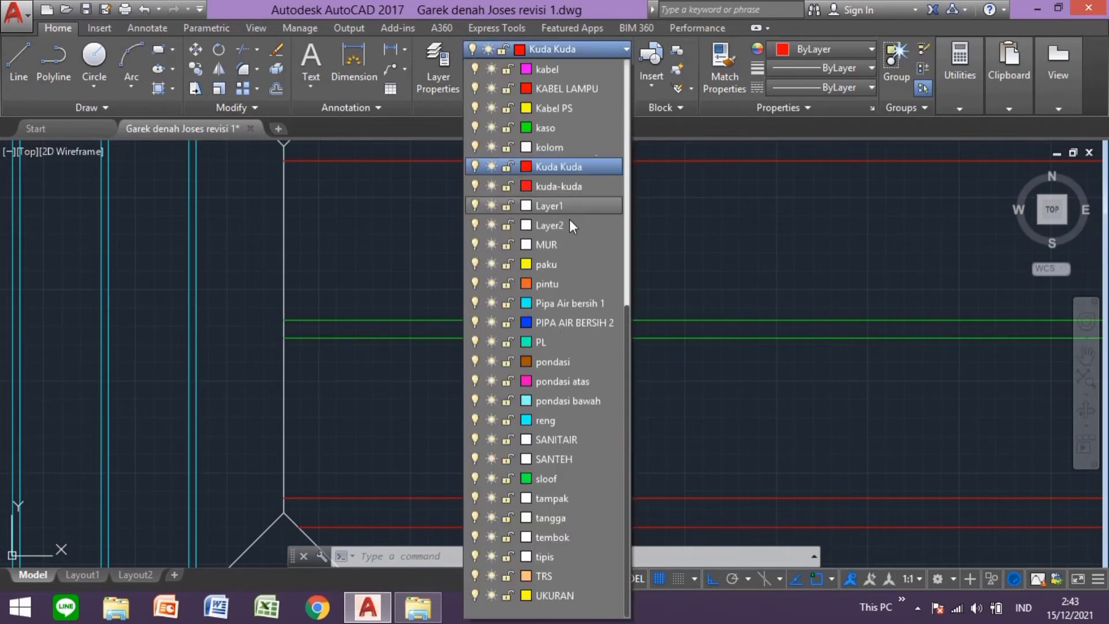
pyautogui.scroll(1, 558, 240)
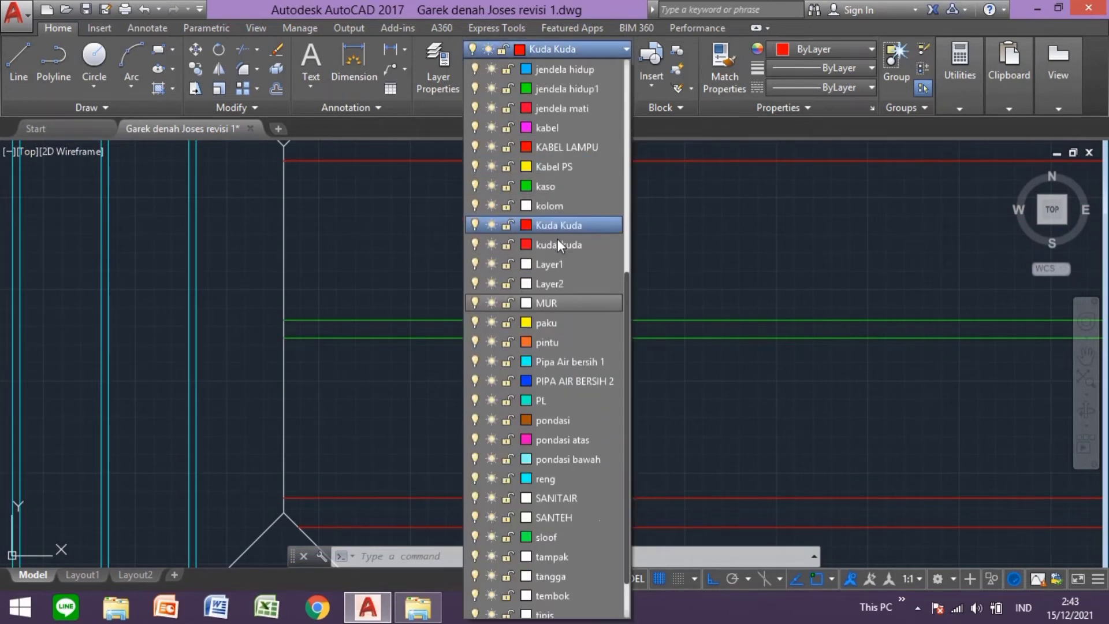
pyautogui.scroll(3, 558, 227)
pyautogui.click(569, 222)
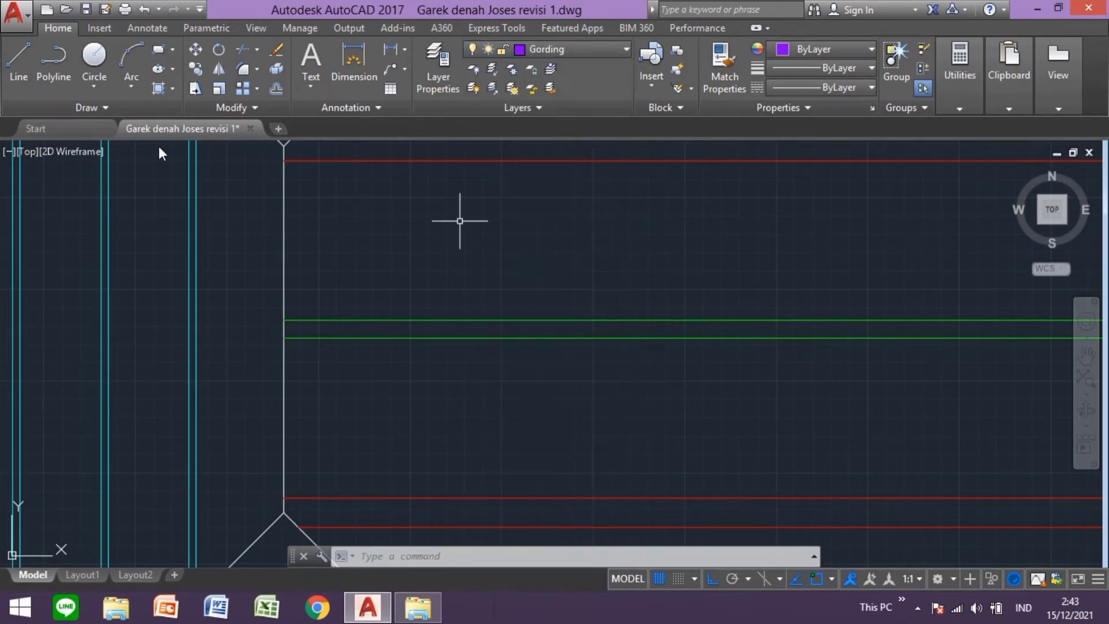
pyautogui.click(21, 77)
pyautogui.click(282, 327)
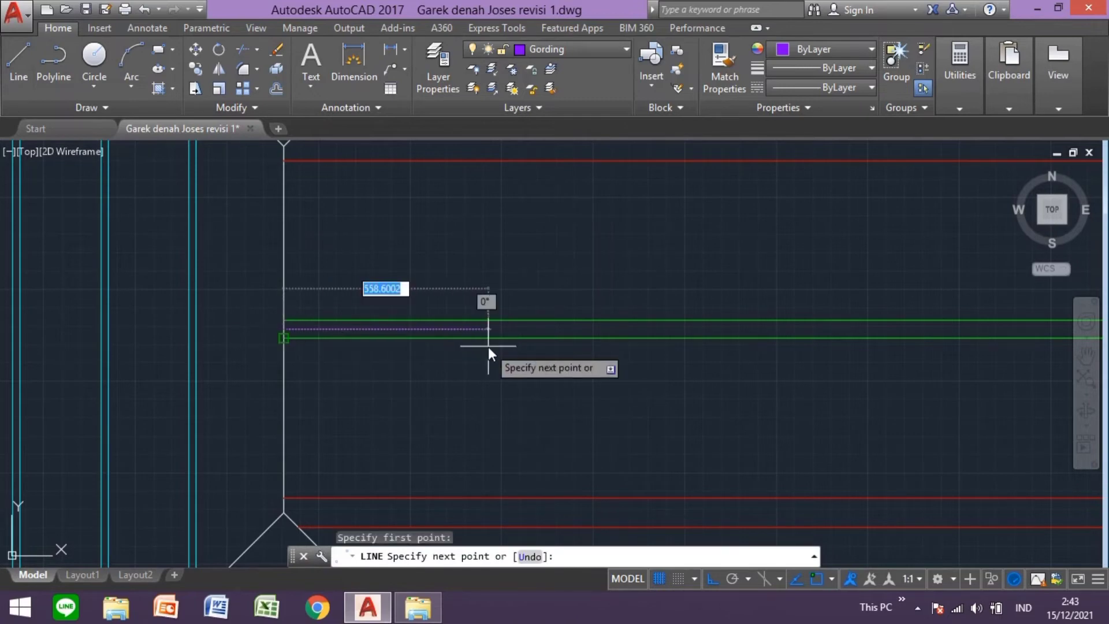
pyautogui.write('1200')
pyautogui.press('Return')
# - Continue the purple purlin line vertically up to the diagonal hip edge
pyautogui.scroll(-4, 596, 375)
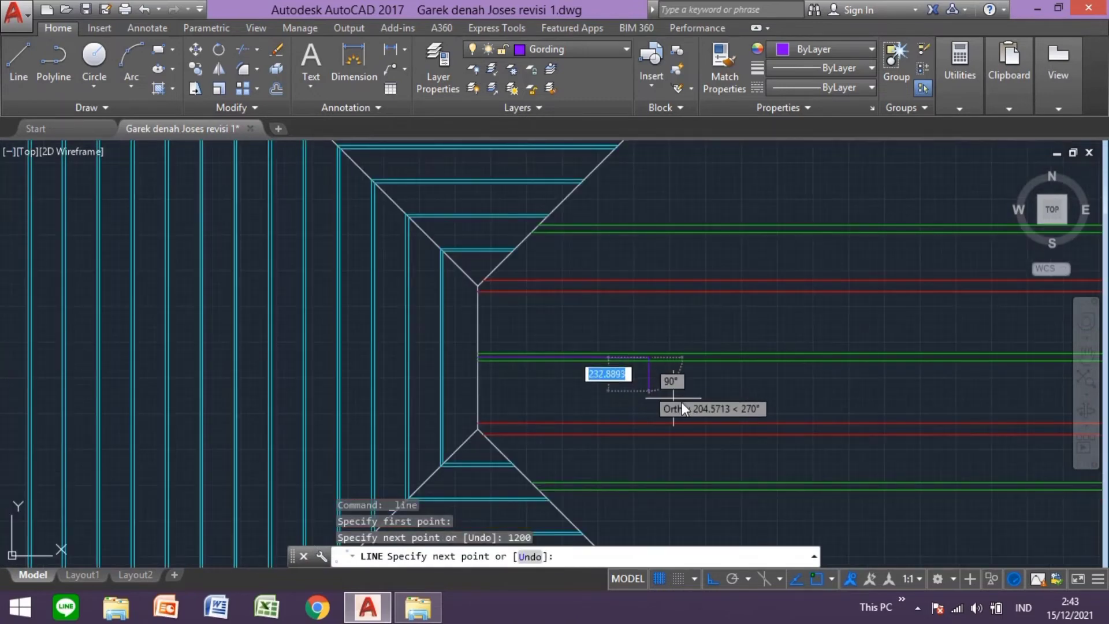
pyautogui.scroll(2, 691, 479)
pyautogui.scroll(2, 666, 423)
pyautogui.scroll(3, 661, 467)
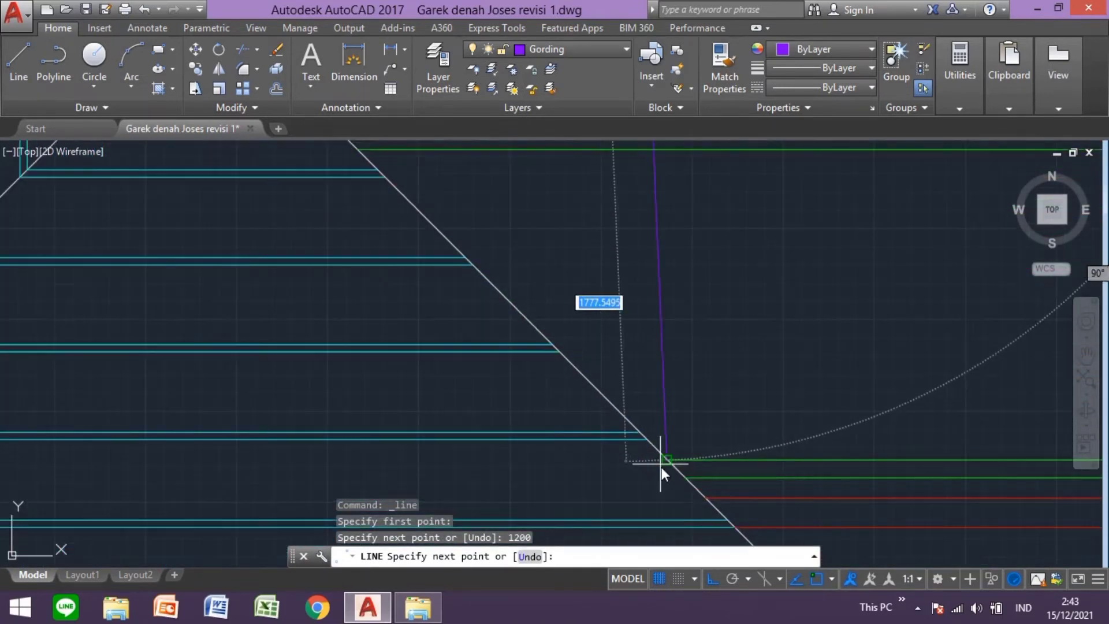
pyautogui.click(639, 432)
pyautogui.press('Escape')
# - Attempt to stretch the vertical purple line's end, then cancel the stretch
pyautogui.scroll(-4, 674, 318)
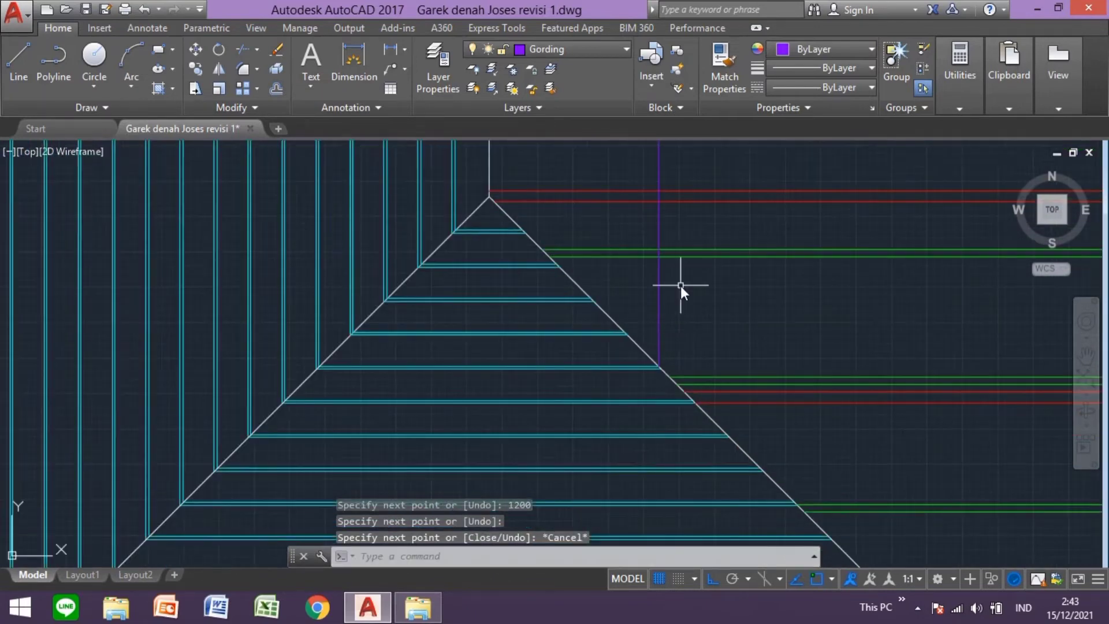
pyautogui.moveTo(681, 285); pyautogui.dragTo(633, 492, button='middle')
pyautogui.click(613, 369)
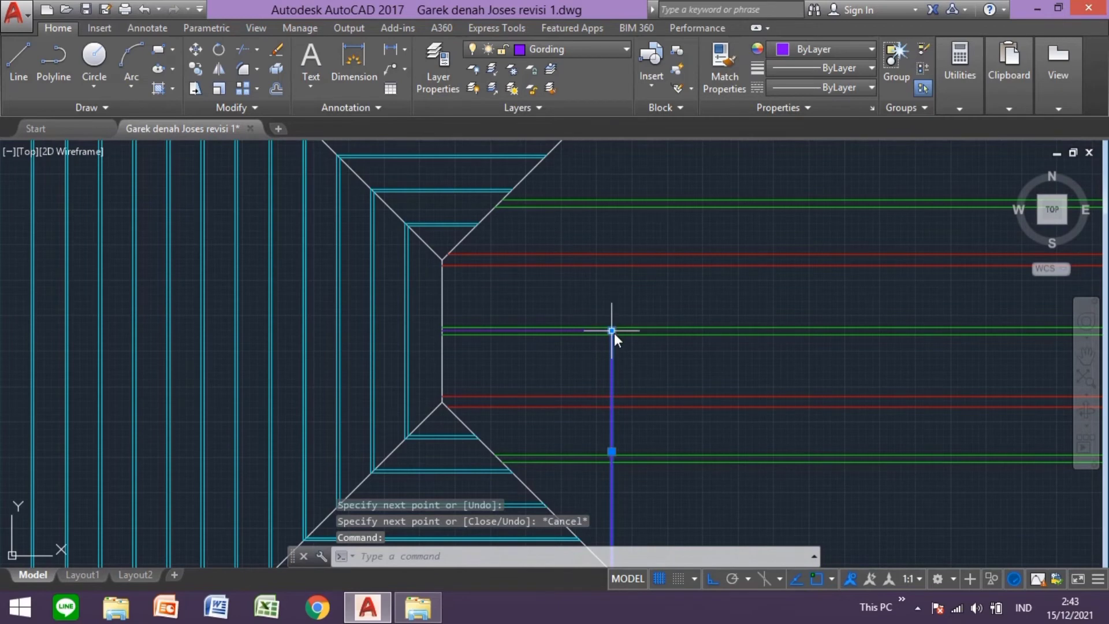
pyautogui.click(612, 330)
pyautogui.scroll(2, 590, 421)
pyautogui.scroll(2, 588, 322)
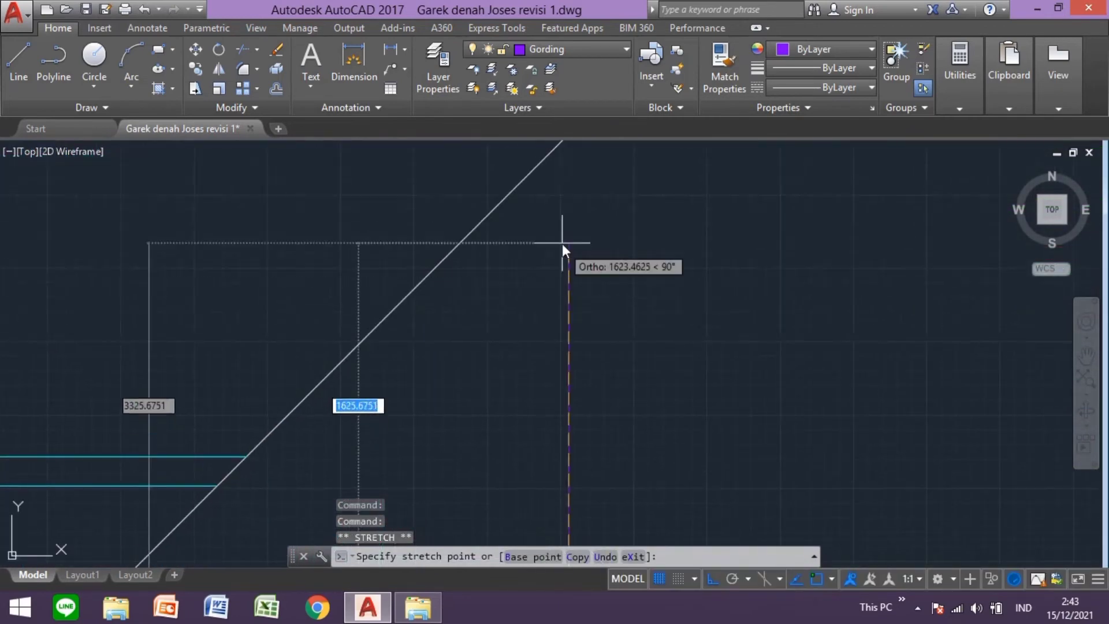
pyautogui.scroll(-2, 565, 289)
pyautogui.click(561, 341)
pyautogui.press('Escape')
# - Erase the short horizontal 1200 helper line
pyautogui.moveTo(561, 343); pyautogui.dragTo(641, 403, button='middle')
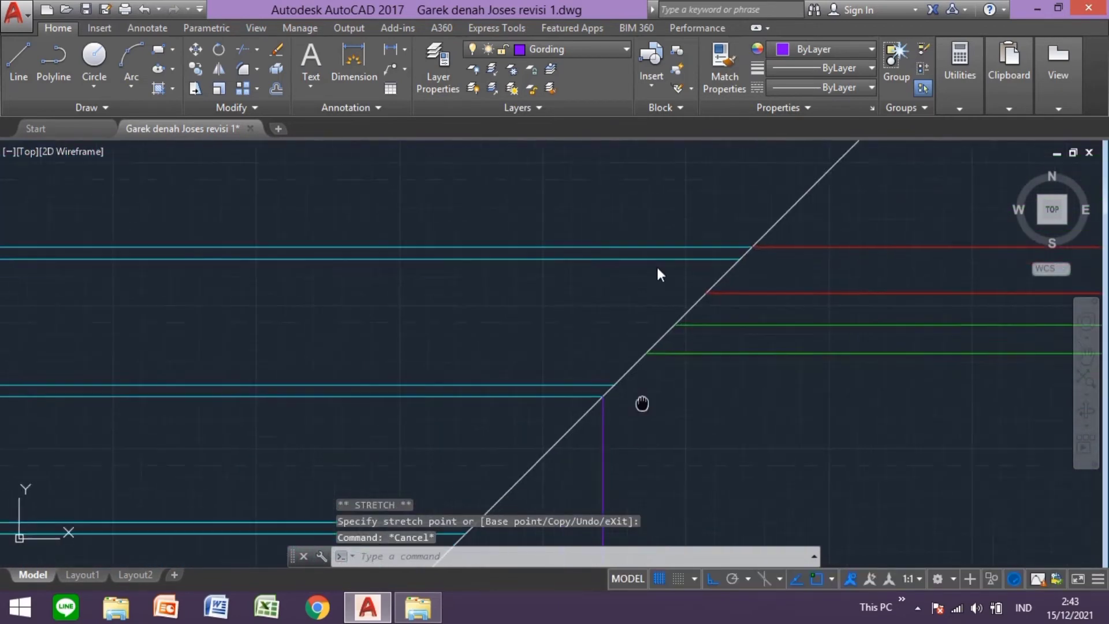
pyautogui.scroll(-2, 642, 403)
pyautogui.scroll(2, 618, 390)
pyautogui.scroll(3, 575, 411)
pyautogui.click(548, 418)
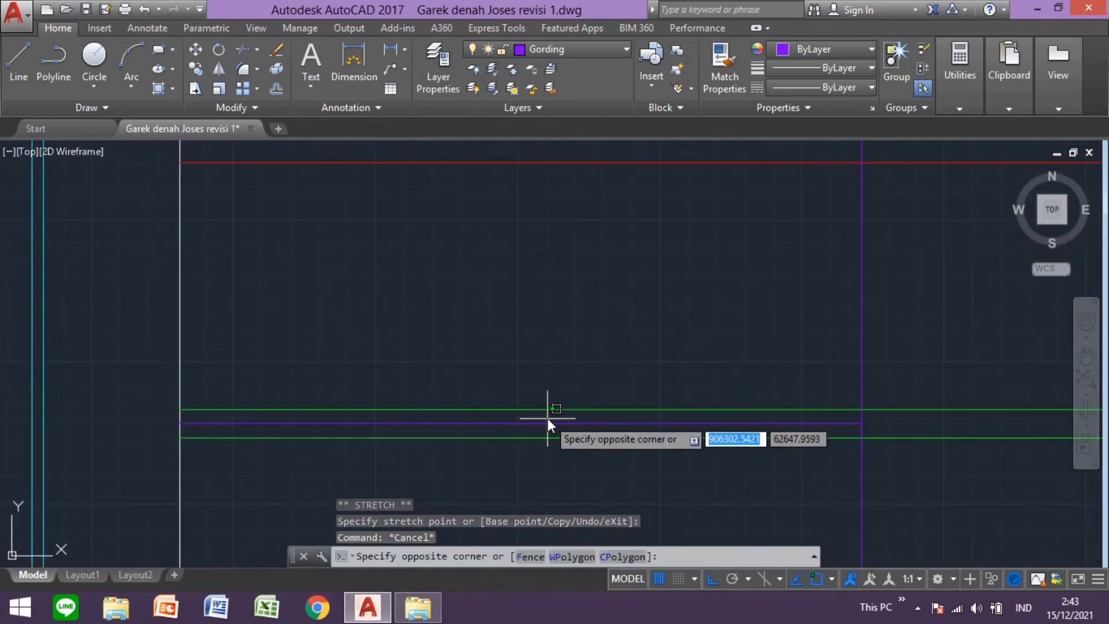
pyautogui.press('Delete')
pyautogui.scroll(-3, 644, 416)
# - Offset a purple purlin line 80 to the right
pyautogui.write('of')
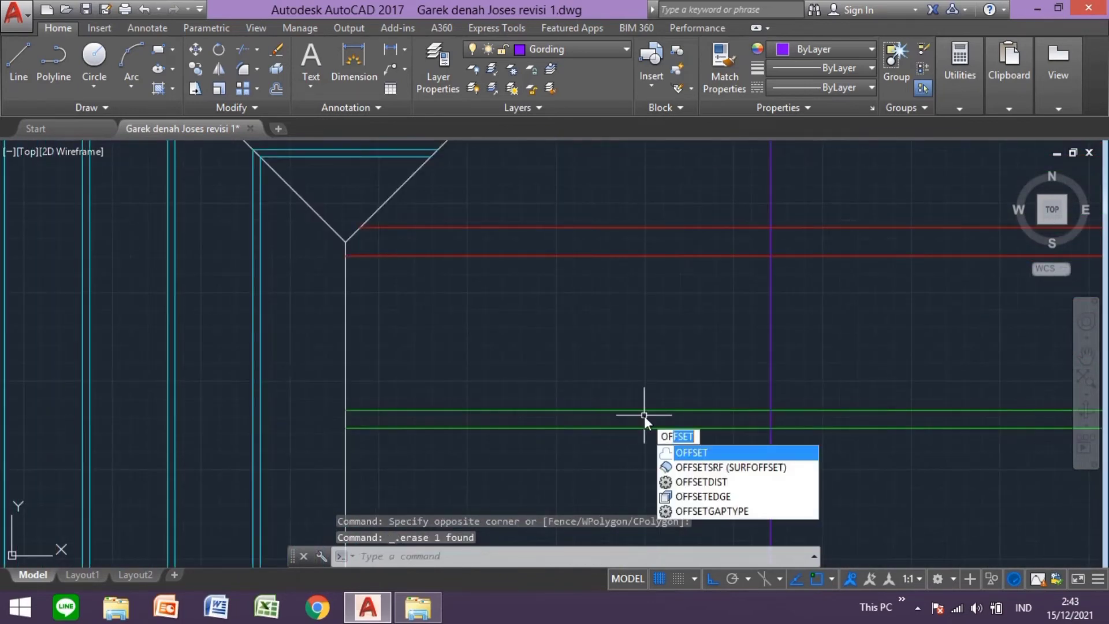
pyautogui.press('Return')
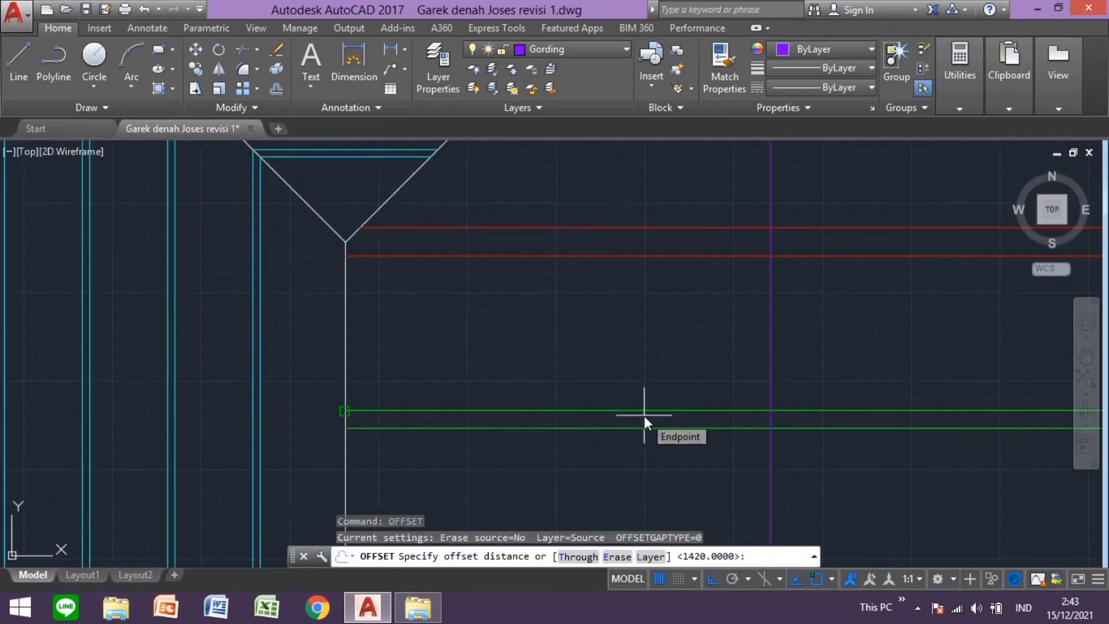
pyautogui.write('80')
pyautogui.press('Return')
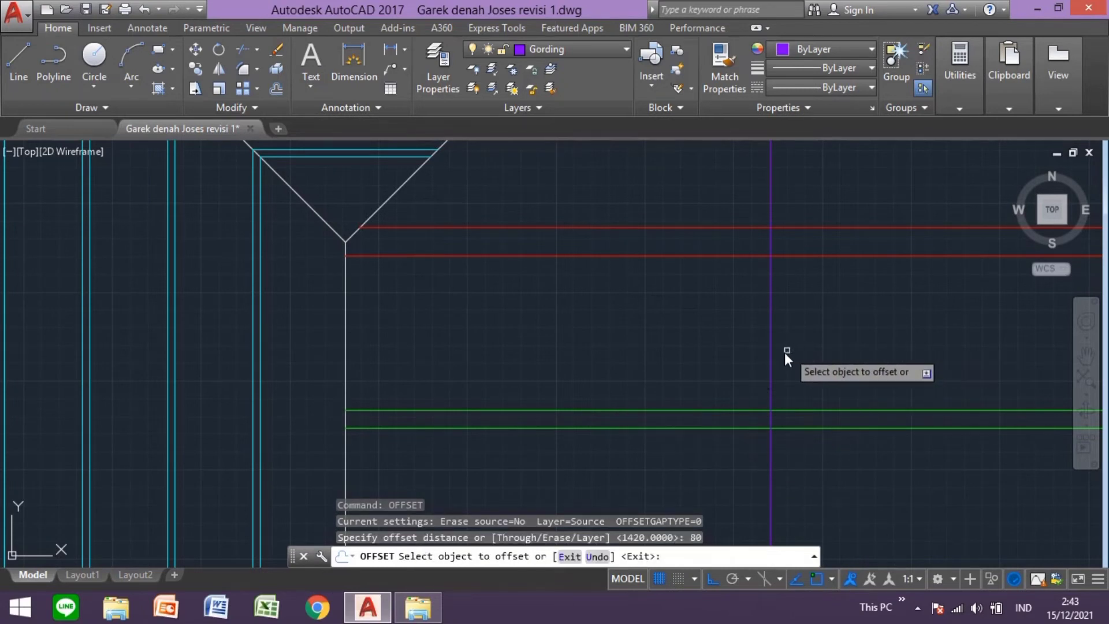
pyautogui.click(771, 359)
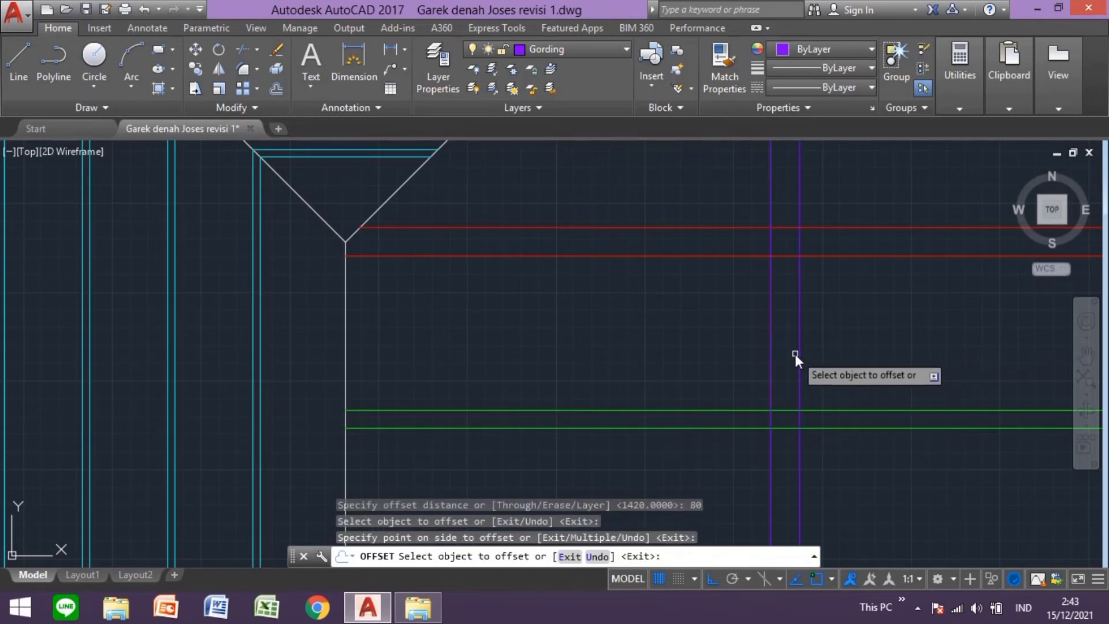
pyautogui.press('Escape')
# - Offset the purple purlin line twice to the side at 1200 spacing
pyautogui.write('o')
pyautogui.press('Return')
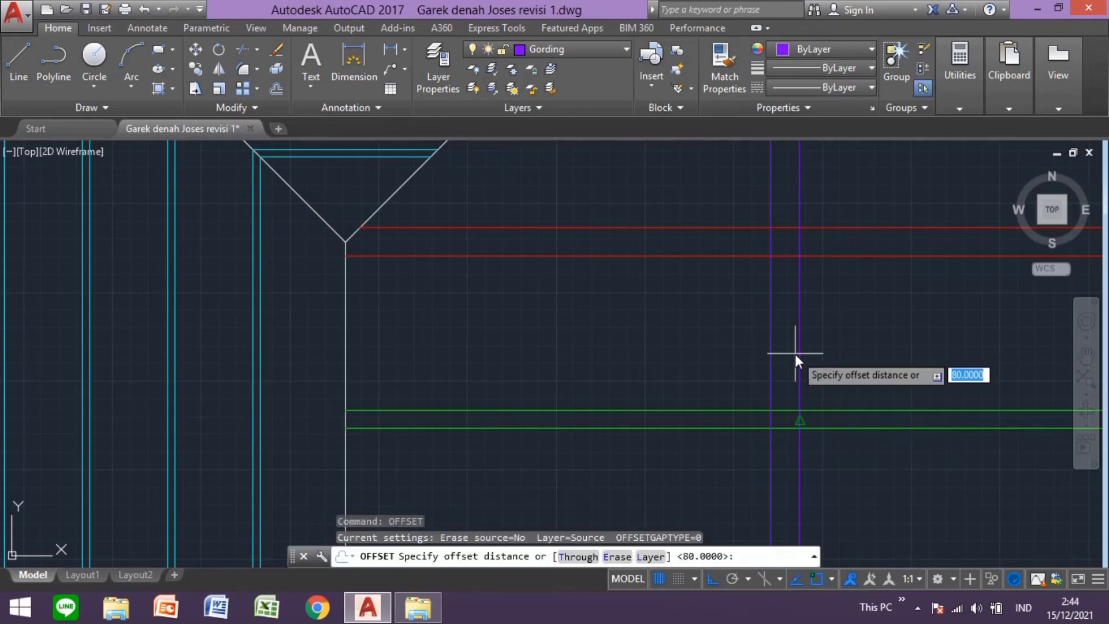
pyautogui.write('1')
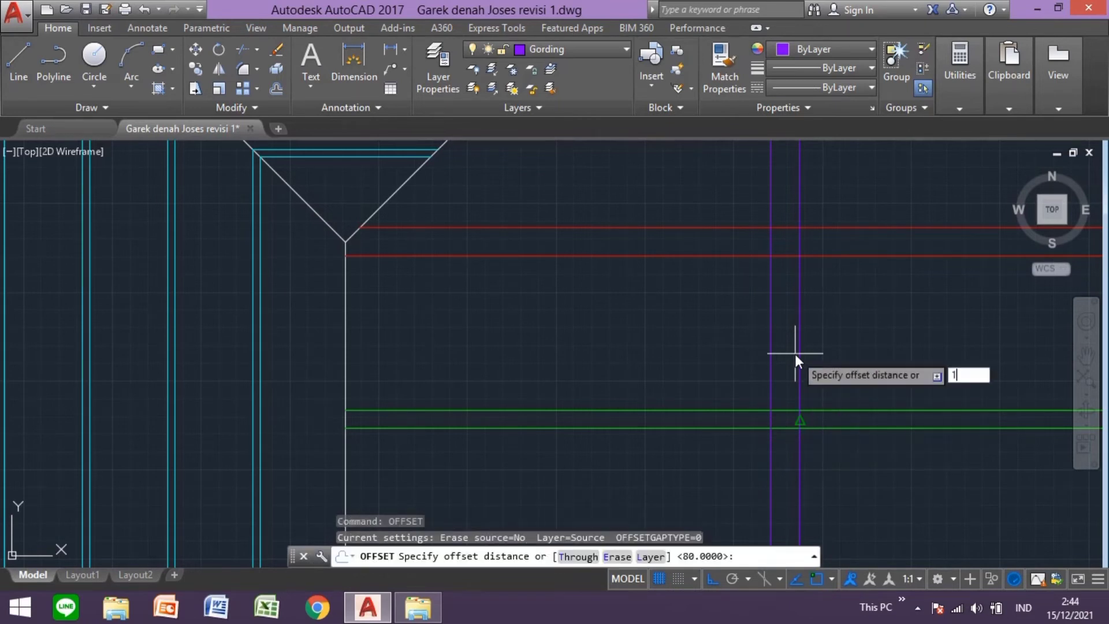
pyautogui.write('200')
pyautogui.press('Return')
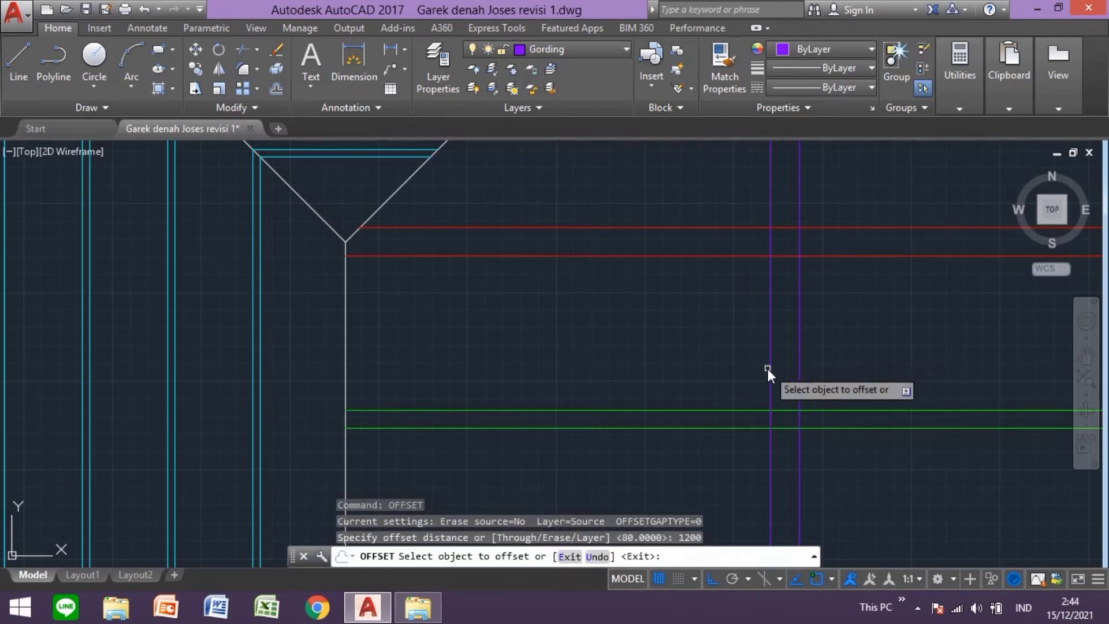
pyautogui.click(772, 367)
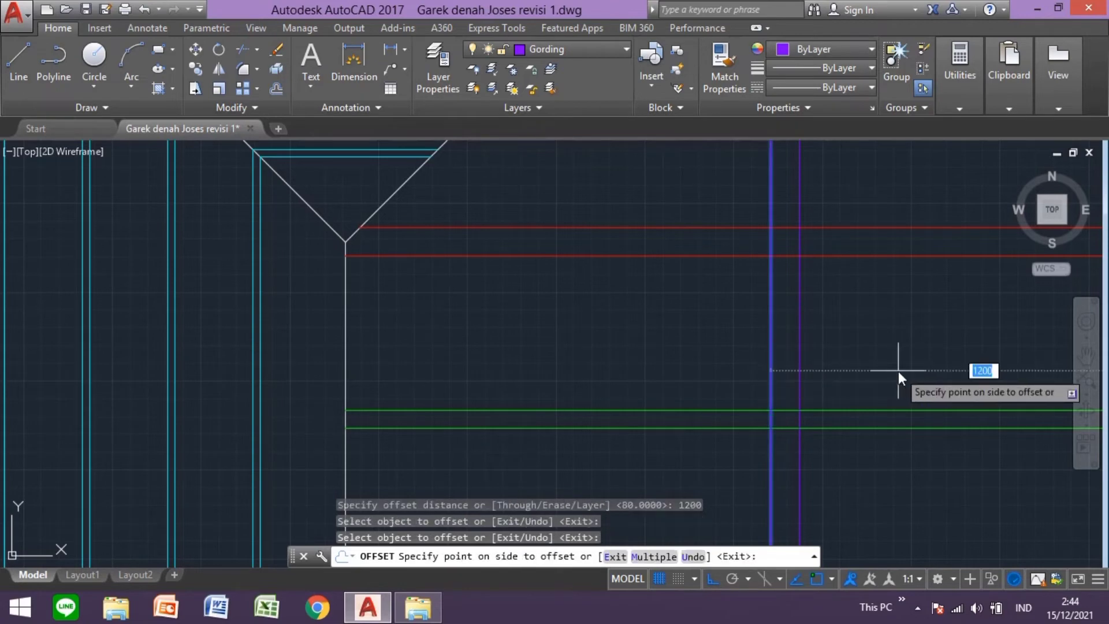
pyautogui.click(898, 371)
pyautogui.click(798, 375)
pyautogui.click(887, 377)
# - Keep offsetting purple purlin lines 1200 apart across the rest of the roof wing
pyautogui.moveTo(892, 380)
pyautogui.mouseDown(button='middle')
pyautogui.moveTo(581, 366)
pyautogui.moveTo(582, 376)
pyautogui.moveTo(469, 347)
pyautogui.mouseUp(button='middle')
pyautogui.scroll(5, 600, 366)
pyautogui.click(621, 365)
pyautogui.click(736, 363)
pyautogui.click(641, 365)
pyautogui.click(469, 346)
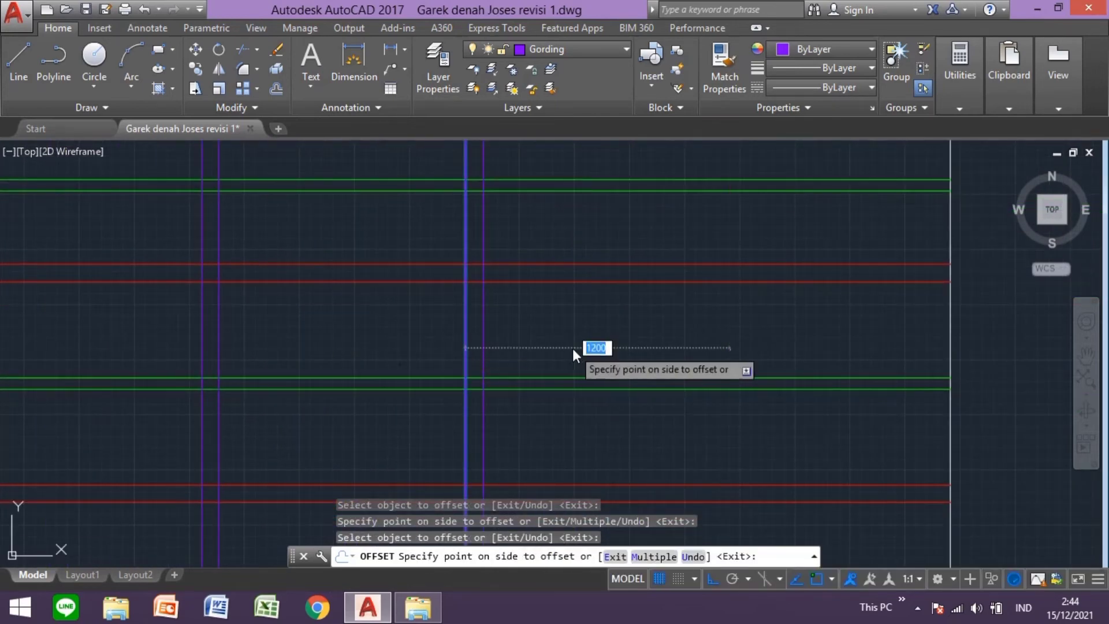
pyautogui.click(575, 350)
pyautogui.click(484, 357)
pyautogui.click(745, 372)
pyautogui.moveTo(737, 370); pyautogui.dragTo(596, 401, button='middle')
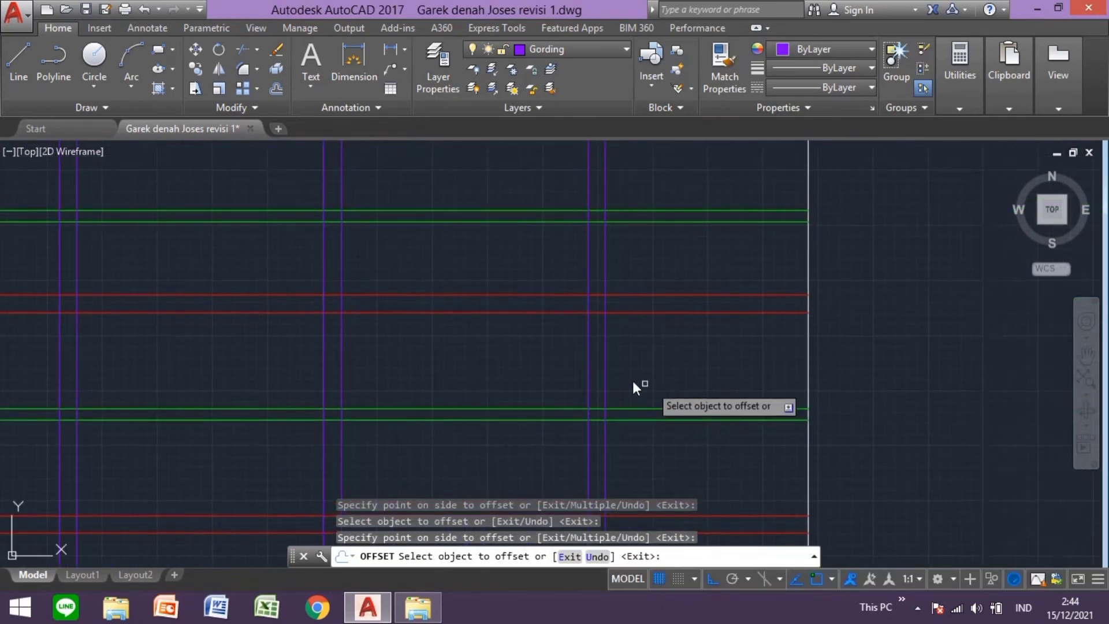
pyautogui.click(589, 377)
pyautogui.press('Escape')
pyautogui.scroll(-5, 671, 378)
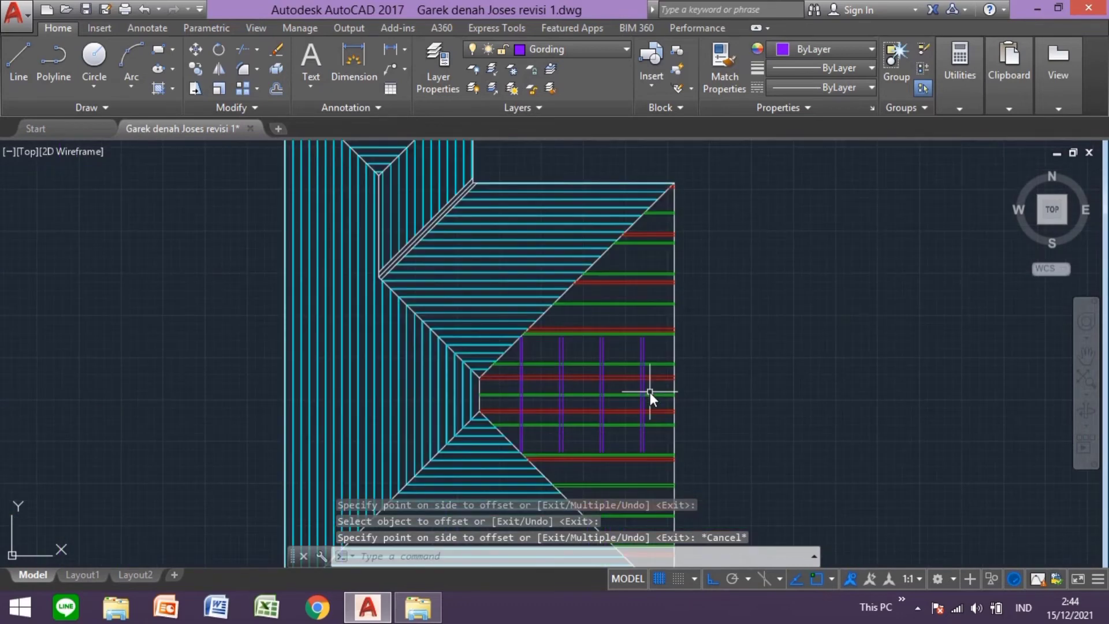
# - Start EXTEND with both diagonal hip edges of the roof as boundaries
pyautogui.press('Escape')
pyautogui.write('e')
pyautogui.press('Return')
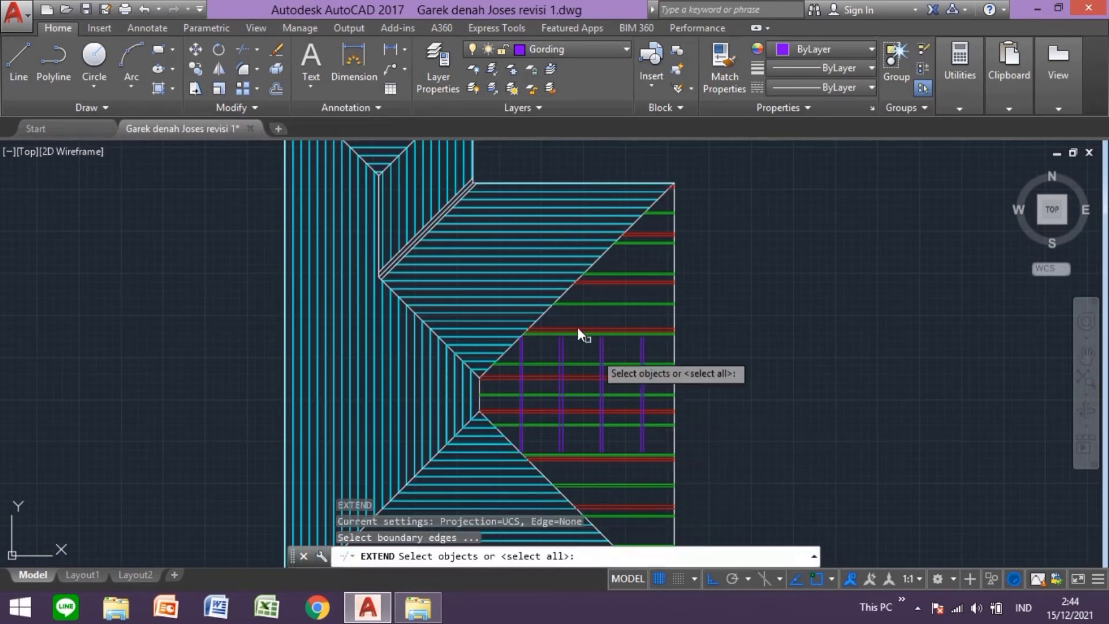
pyautogui.scroll(3, 578, 327)
pyautogui.click(457, 262)
pyautogui.scroll(-3, 525, 321)
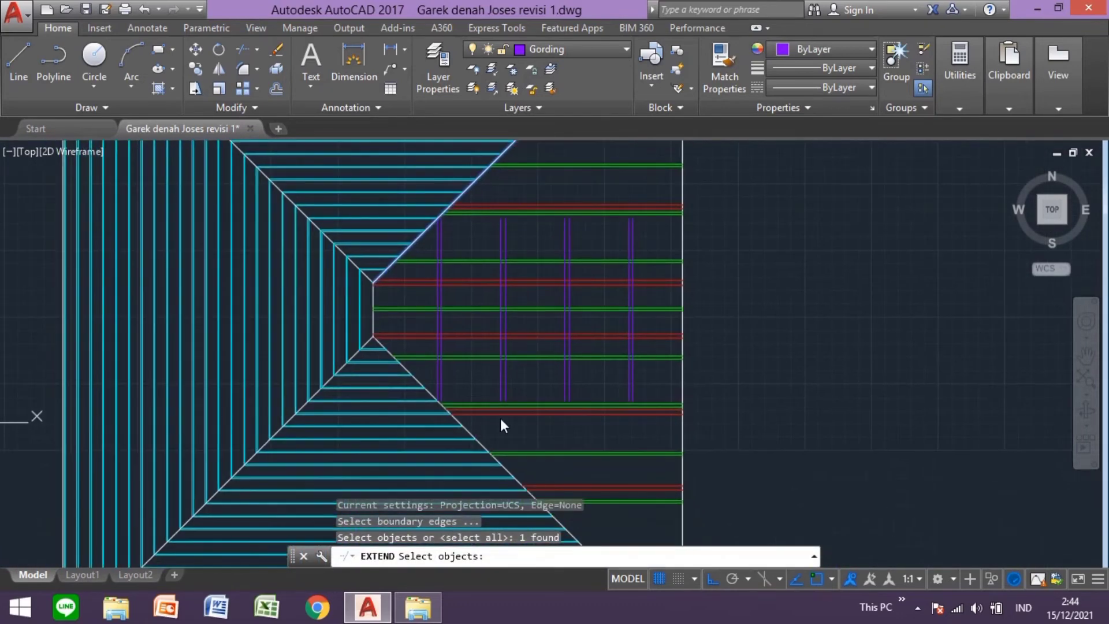
pyautogui.scroll(3, 501, 419)
pyautogui.click(454, 474)
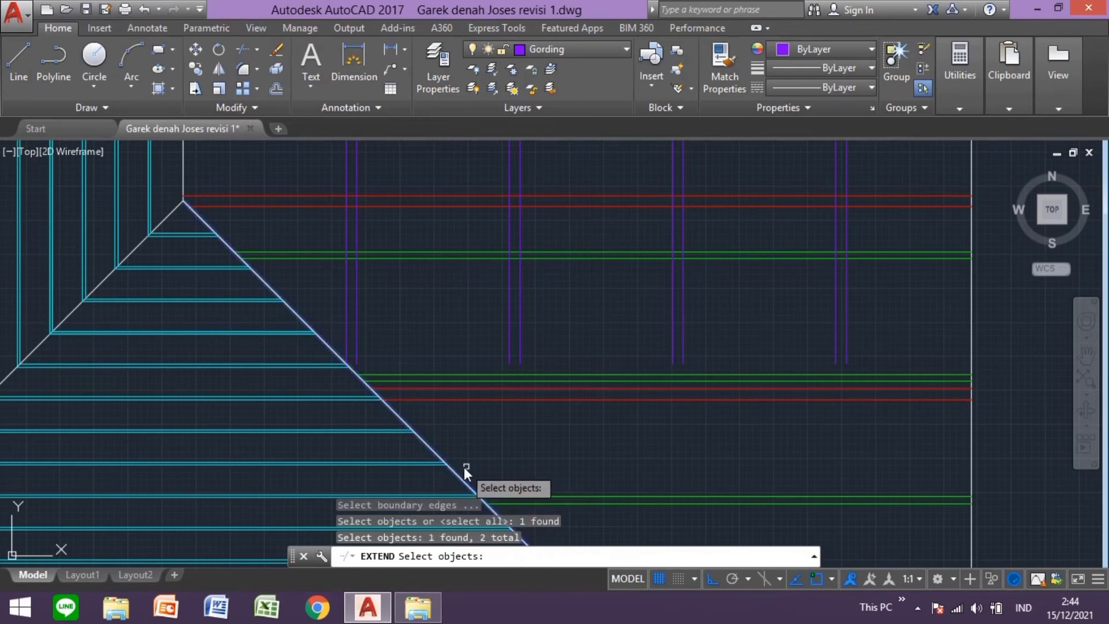
pyautogui.press('Return')
# - Extend the purple purlin lines to the hip edges using two crossing windows
pyautogui.click(886, 303)
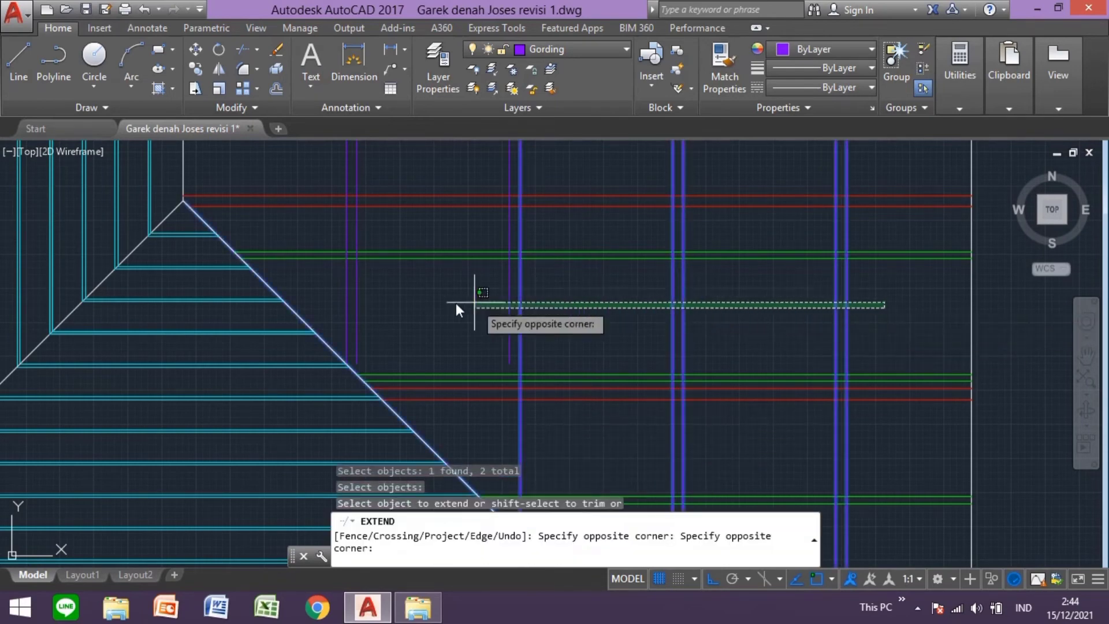
pyautogui.click(350, 306)
pyautogui.scroll(-3, 549, 313)
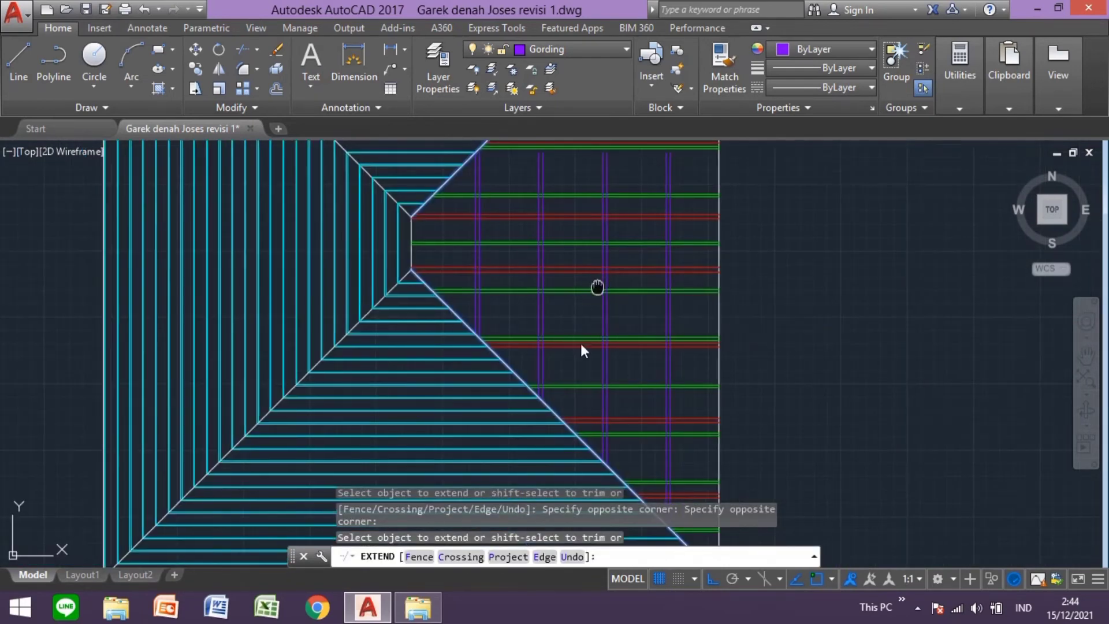
pyautogui.scroll(1, 595, 291)
pyautogui.click(639, 347)
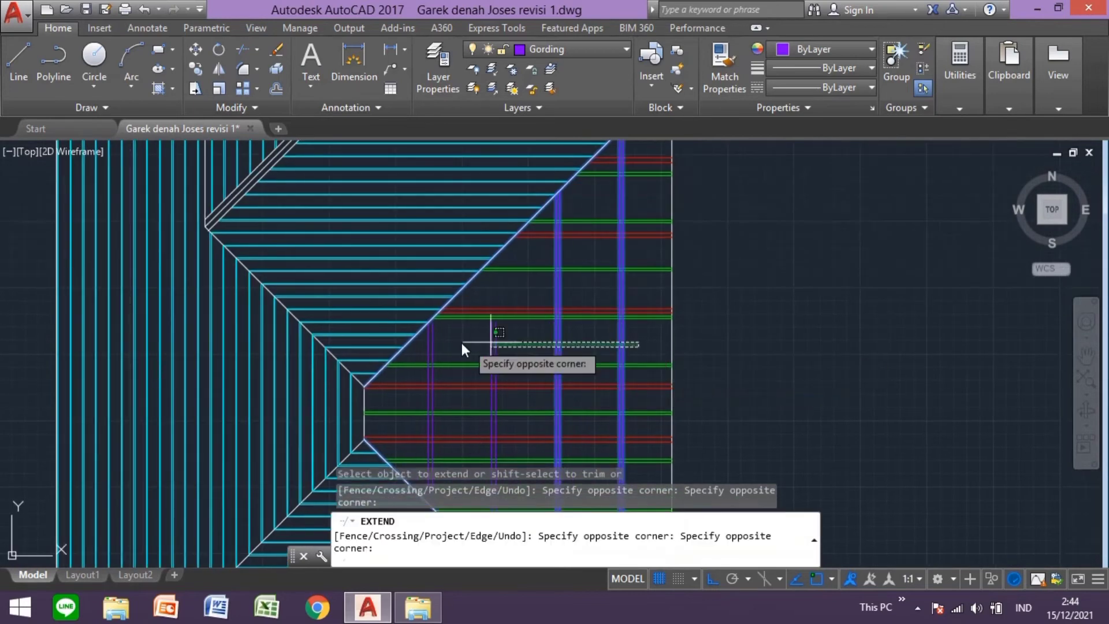
pyautogui.click(418, 353)
pyautogui.scroll(-3, 485, 361)
pyautogui.press('Escape')
pyautogui.scroll(2, 293, 271)
# - Move the RENG 2/3 leader line so its left end snaps to the roof's right edge
pyautogui.scroll(4, 292, 271)
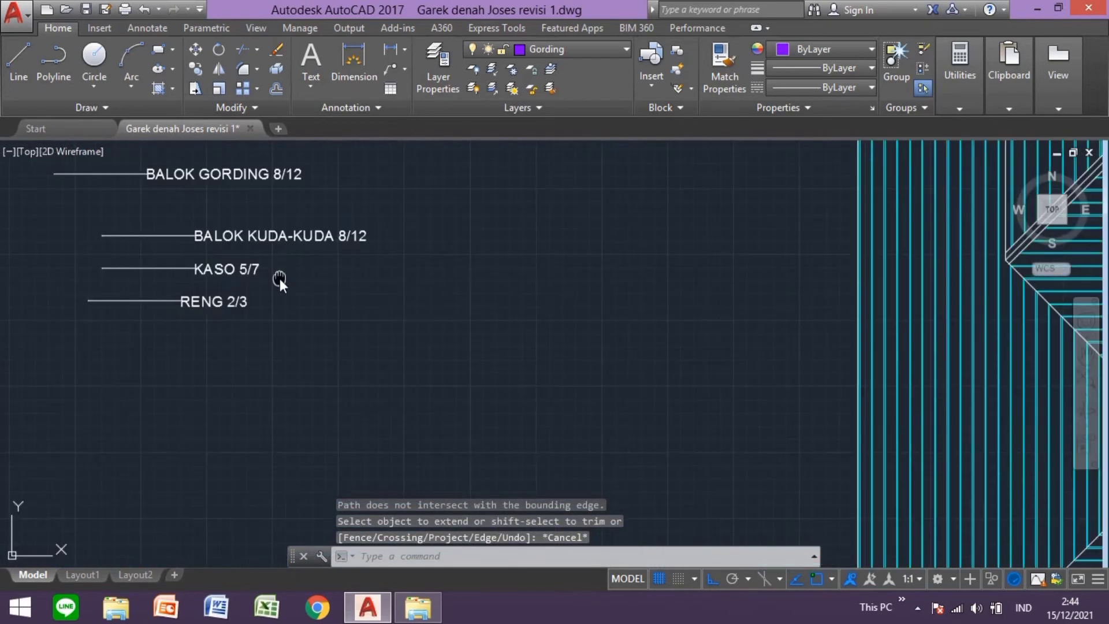
pyautogui.moveTo(279, 278); pyautogui.dragTo(344, 434, button='middle')
pyautogui.scroll(3, 347, 436)
pyautogui.click(406, 425)
pyautogui.moveTo(320, 349); pyautogui.dragTo(543, 356, button='middle')
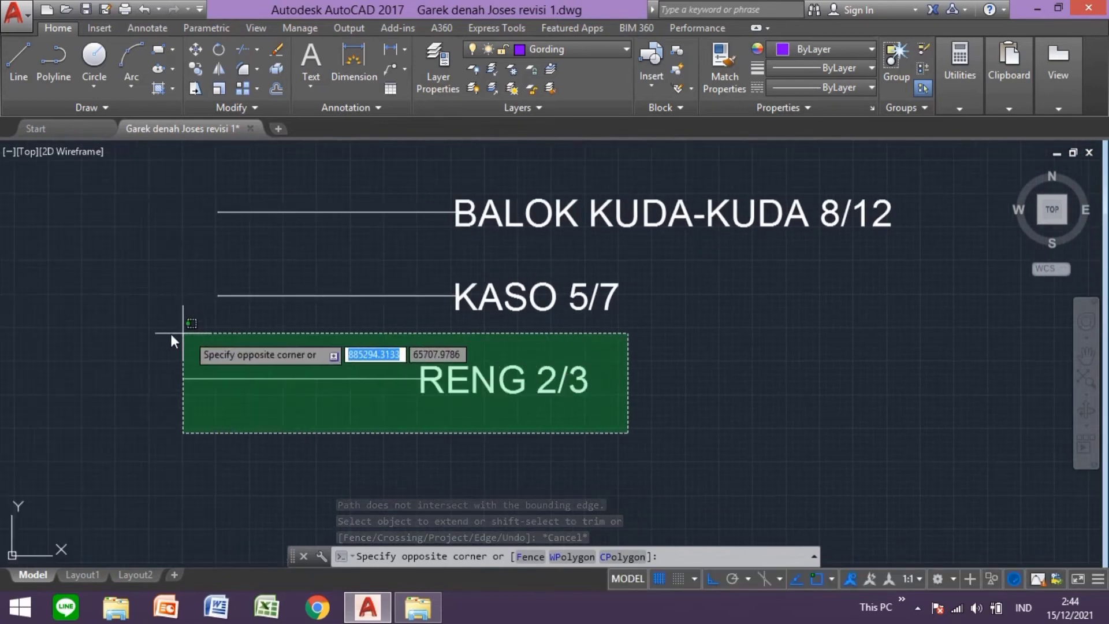
pyautogui.click(149, 339)
pyautogui.click(196, 49)
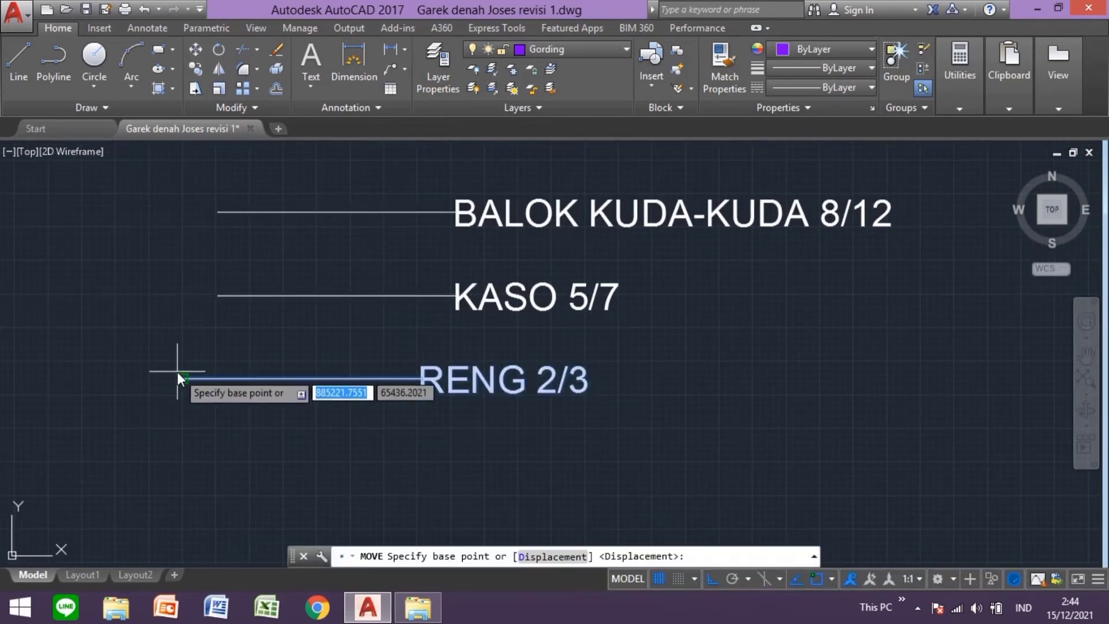
pyautogui.click(183, 379)
pyautogui.scroll(-5, 179, 377)
pyautogui.scroll(3, 252, 305)
pyautogui.scroll(5, 253, 305)
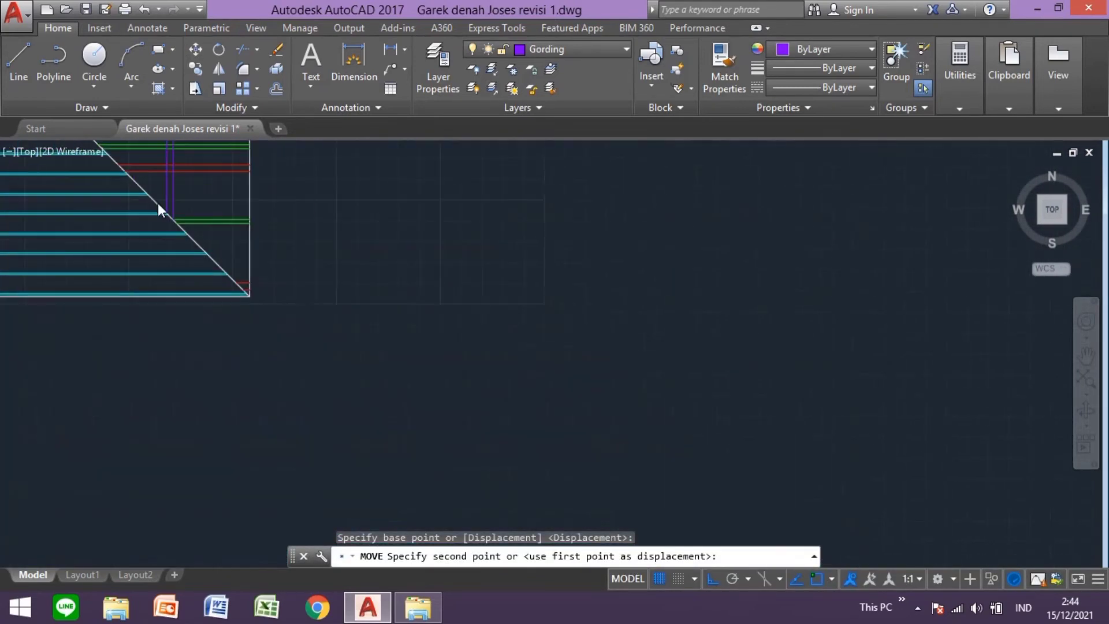
pyautogui.scroll(2, 220, 274)
pyautogui.moveTo(360, 345); pyautogui.dragTo(500, 415, button='middle')
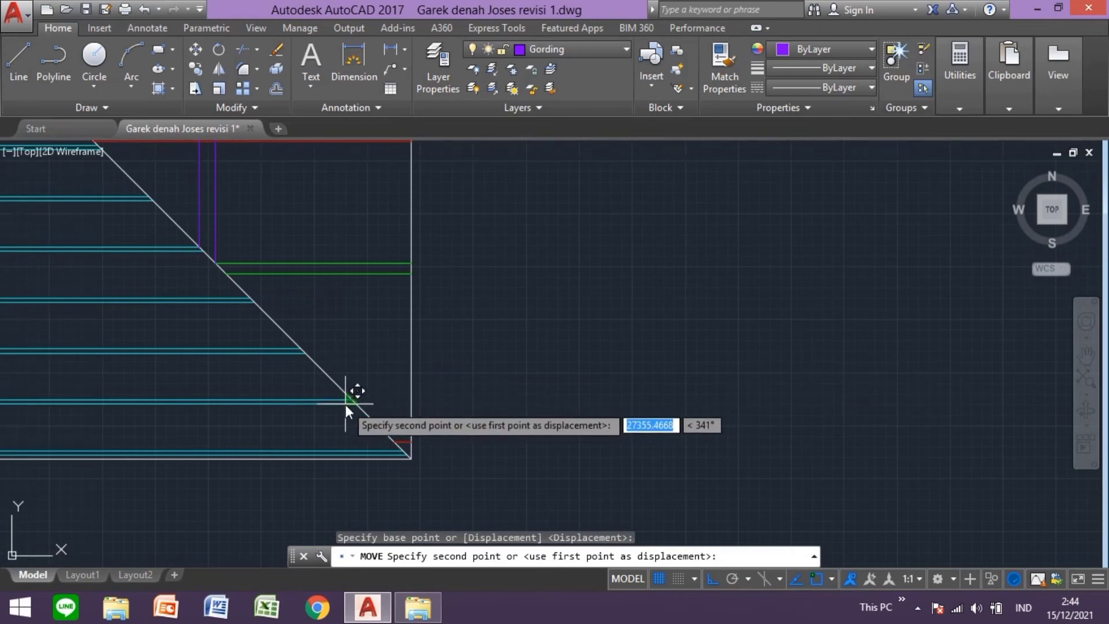
pyautogui.scroll(5, 346, 406)
pyautogui.click(374, 406)
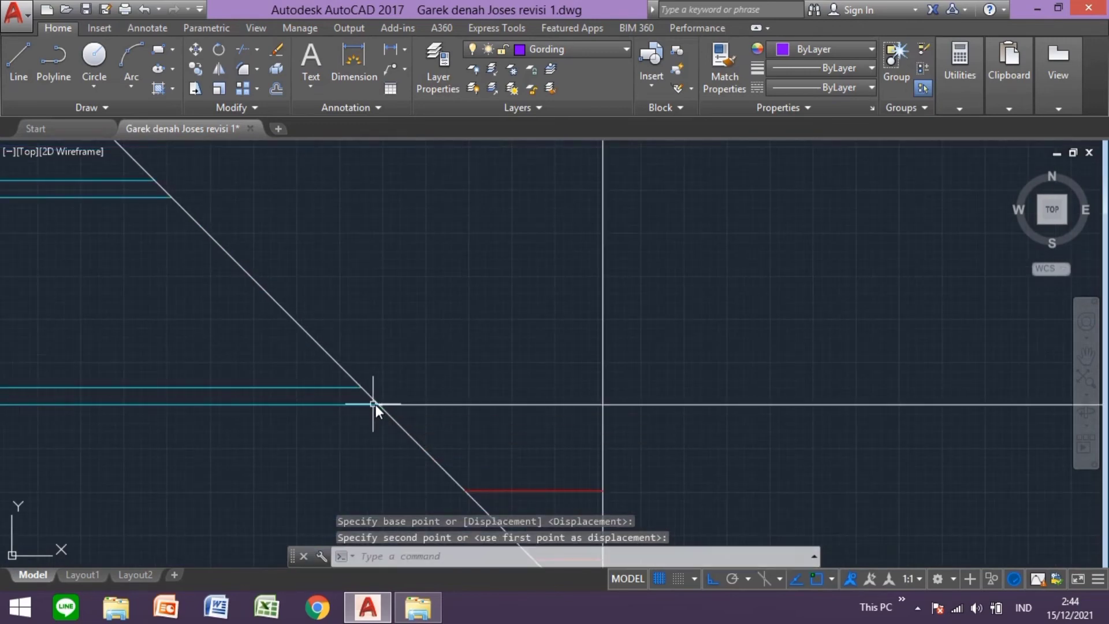
pyautogui.scroll(-5, 543, 433)
# - Select the RENG leader and grab its end grip, then cancel the stretch
pyautogui.click(550, 354)
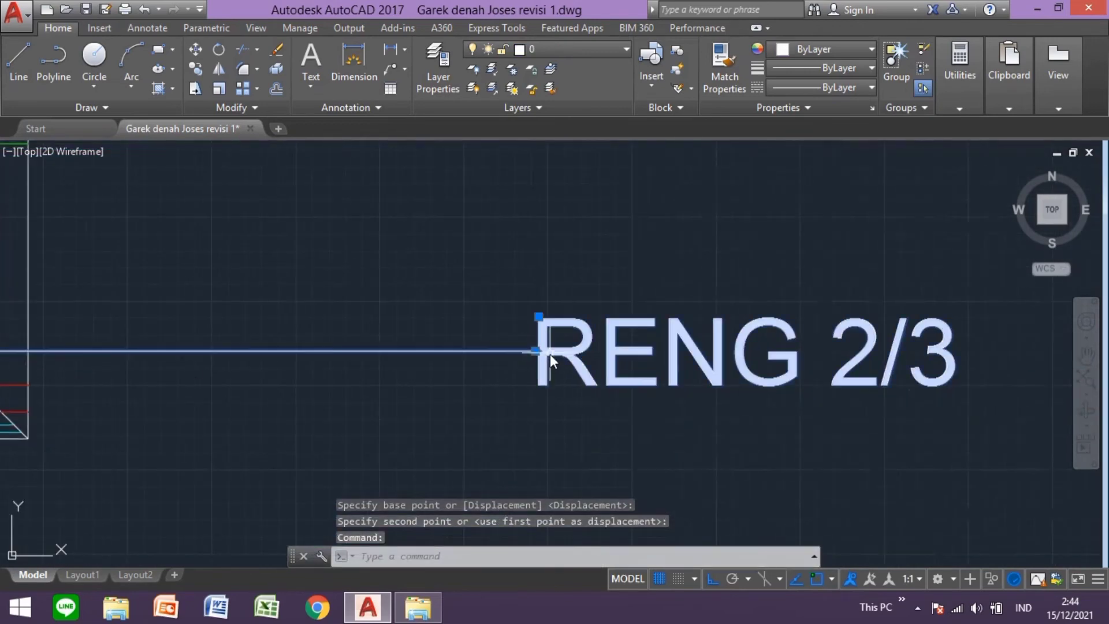
pyautogui.click(536, 351)
pyautogui.scroll(-5, 520, 355)
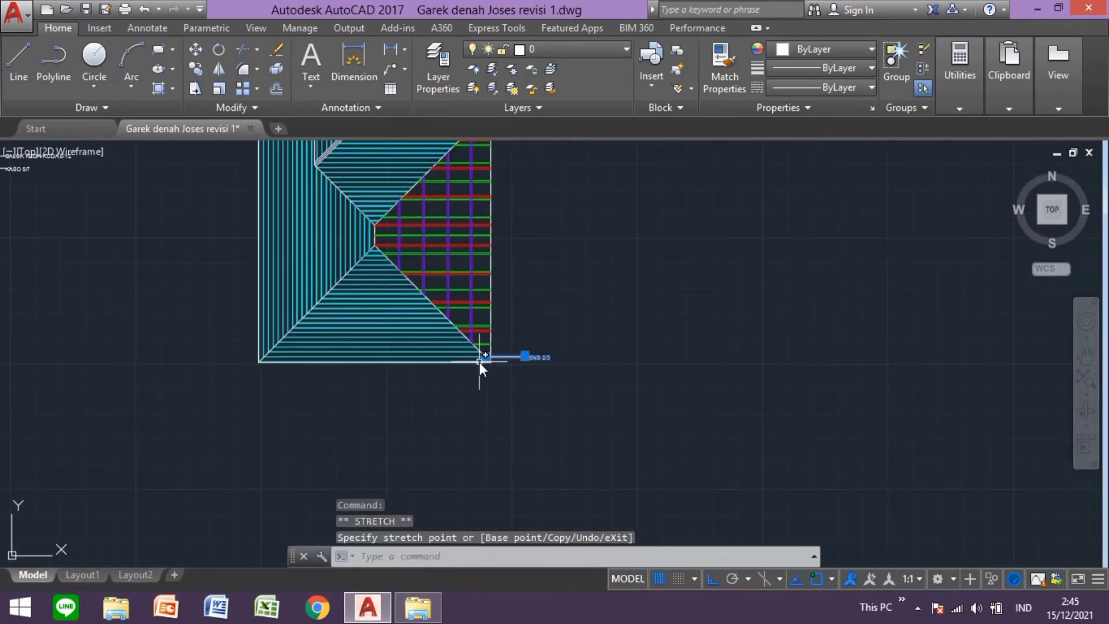
pyautogui.press('Escape')
pyautogui.scroll(5, 342, 320)
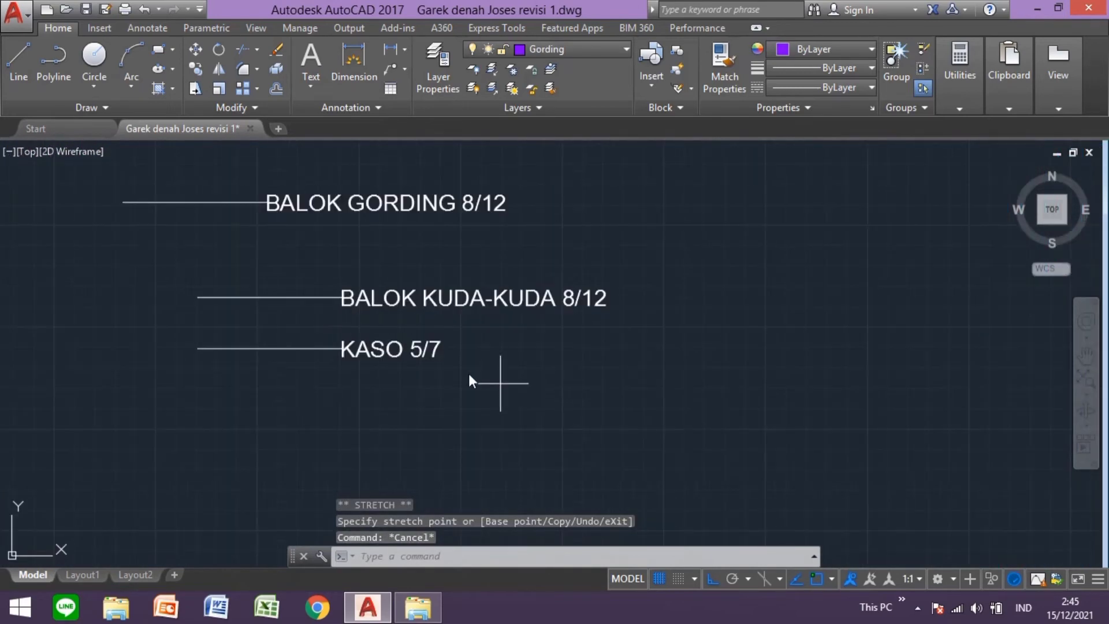
# - Move the KASO 5/7 leader line so its left end meets the roof edge
pyautogui.click(500, 383)
pyautogui.click(175, 315)
pyautogui.click(194, 49)
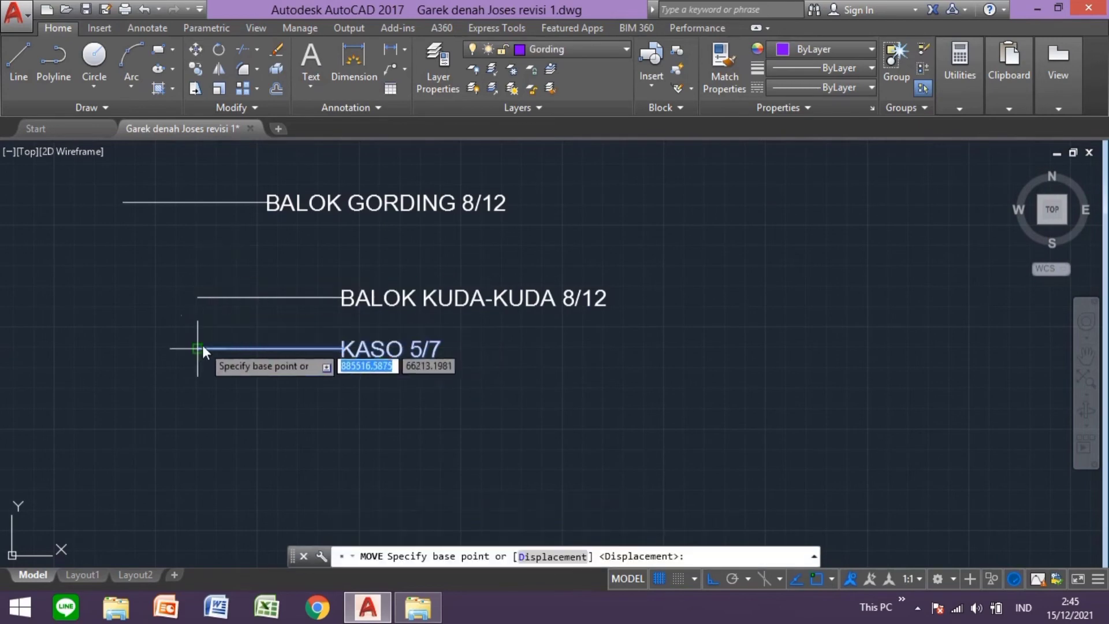
pyautogui.click(197, 348)
pyautogui.scroll(-5, 196, 348)
pyautogui.moveTo(411, 396); pyautogui.dragTo(86, 381, button='middle')
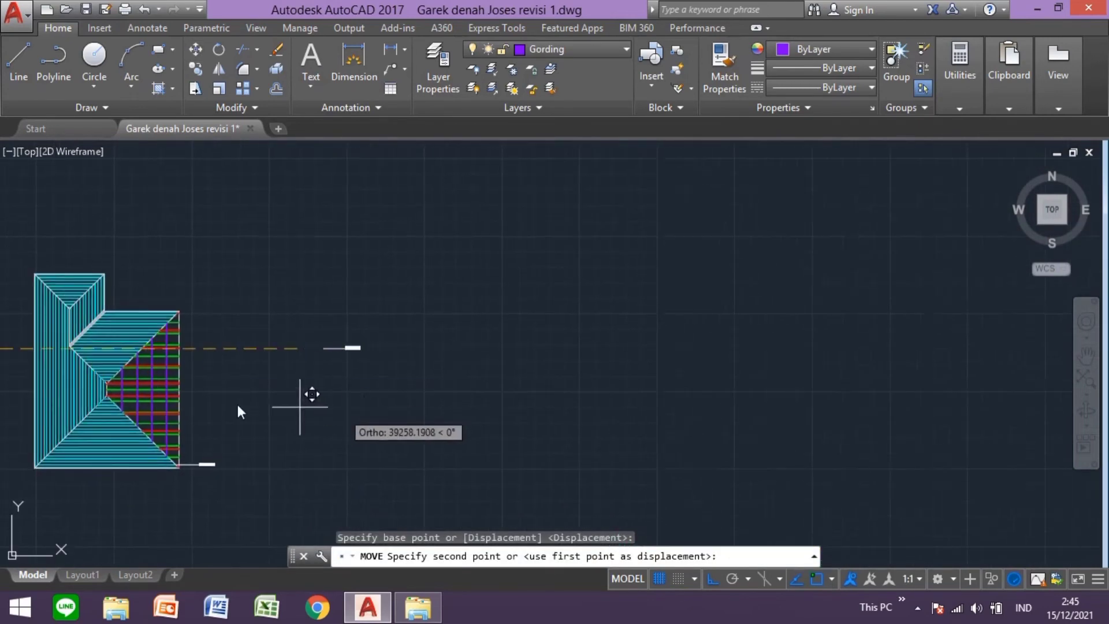
pyautogui.scroll(3, 240, 427)
pyautogui.scroll(2, 292, 347)
pyautogui.scroll(2, 284, 432)
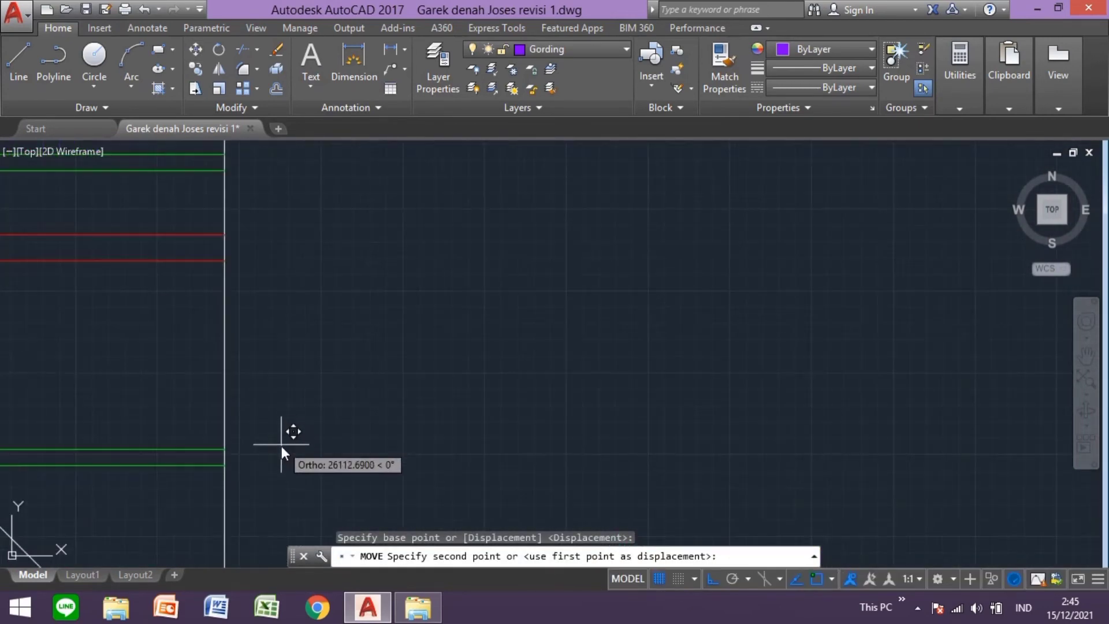
pyautogui.scroll(2, 281, 446)
pyautogui.click(281, 363)
pyautogui.scroll(-2, 282, 363)
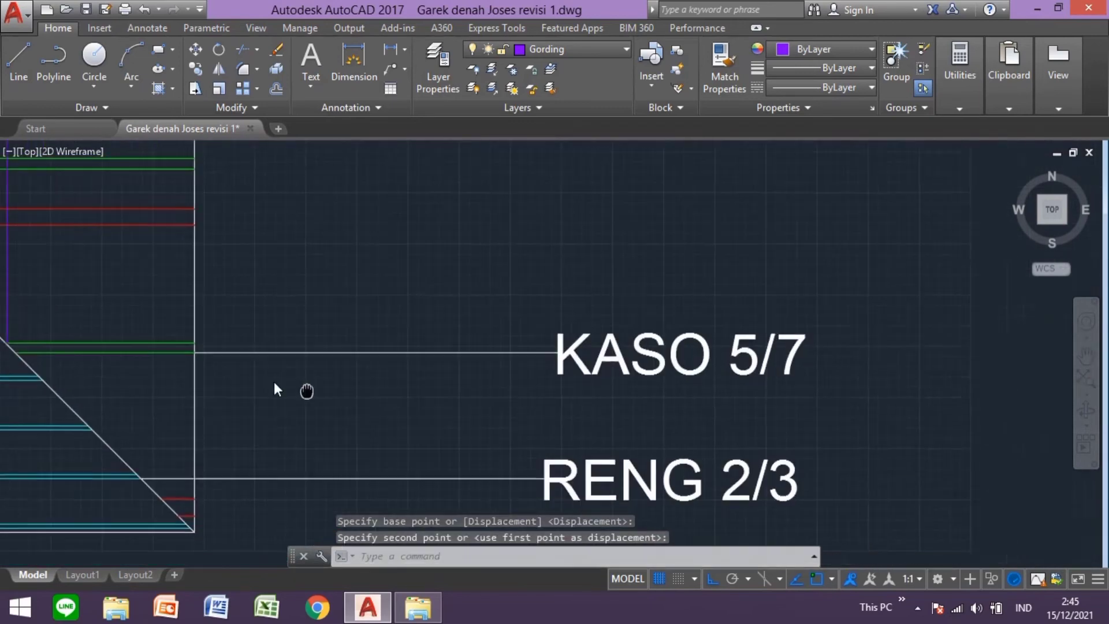
# - Reselect the RENG leader and label, then cancel the selection and grip stretch
pyautogui.moveTo(554, 427); pyautogui.dragTo(448, 399, button='middle')
pyautogui.click(444, 438)
pyautogui.press('Escape')
pyautogui.click(423, 441)
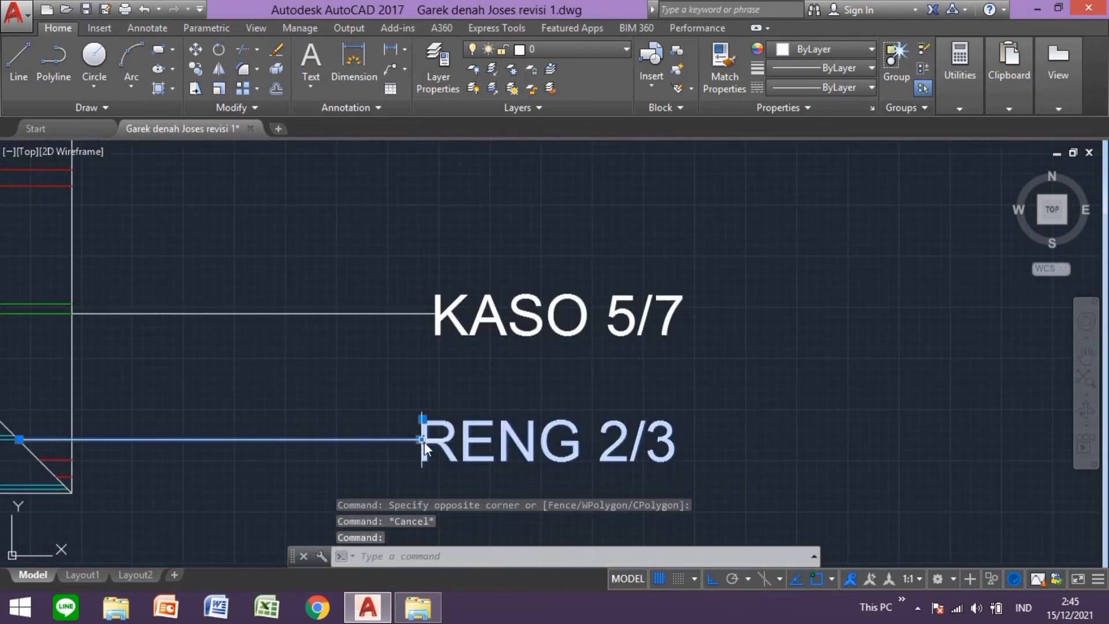
pyautogui.click(421, 439)
pyautogui.press('Escape')
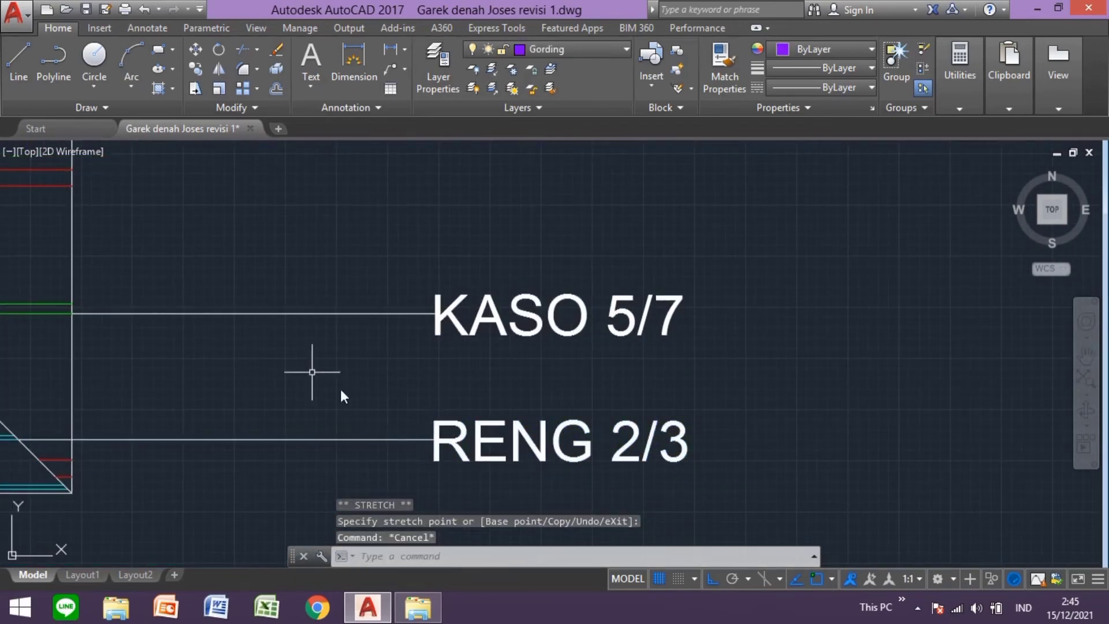
pyautogui.scroll(-3, 341, 389)
pyautogui.scroll(2, 288, 298)
# - Move the BALOK KUDA-KUDA leader line so its left end meets the roof edge
pyautogui.moveTo(287, 298); pyautogui.dragTo(453, 327, button='middle')
pyautogui.click(583, 390)
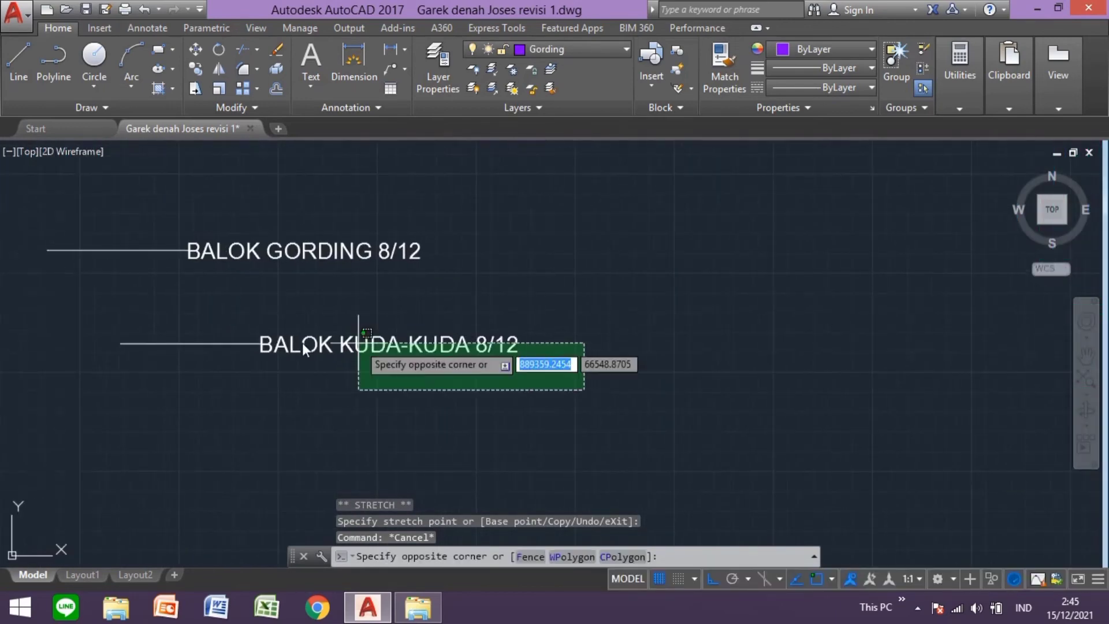
pyautogui.click(110, 304)
pyautogui.click(195, 49)
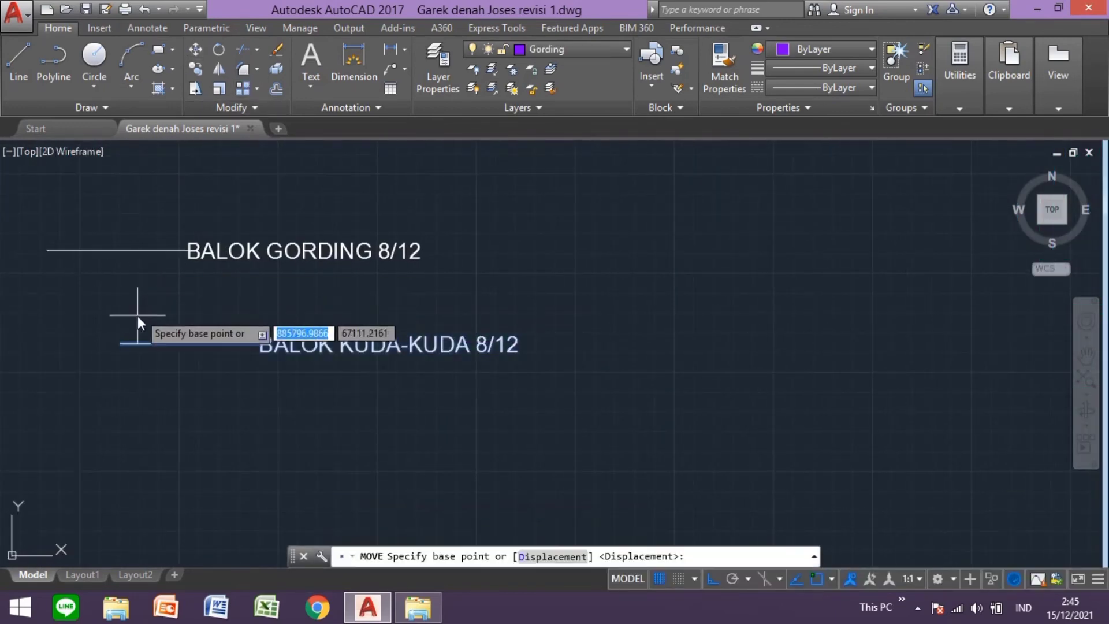
pyautogui.click(118, 345)
pyautogui.scroll(-5, 277, 381)
pyautogui.moveTo(276, 380); pyautogui.dragTo(302, 374, button='middle')
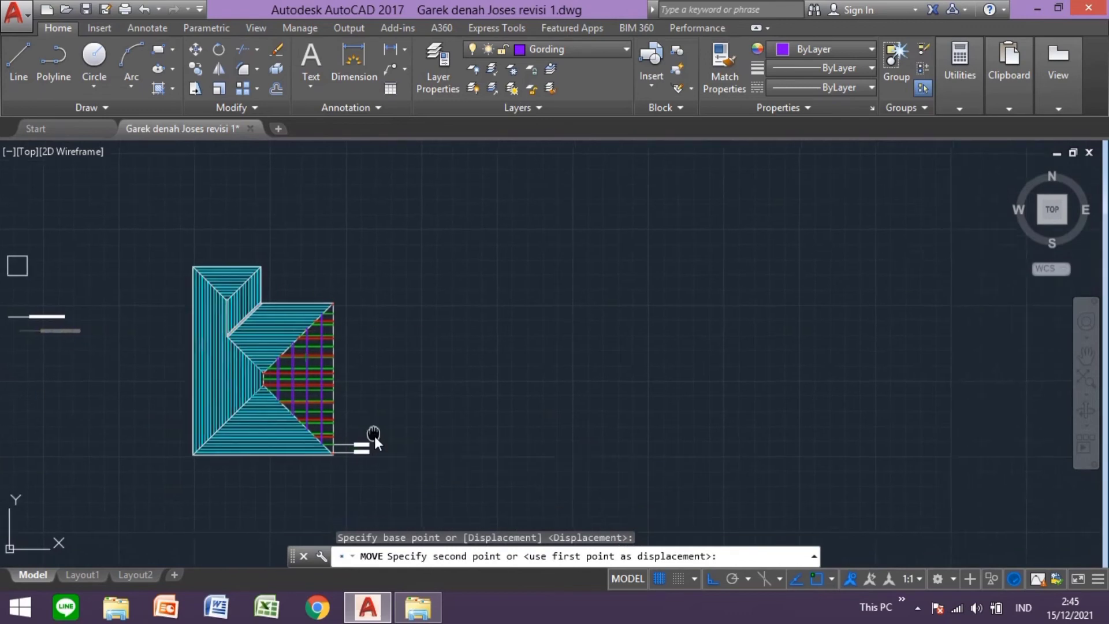
pyautogui.moveTo(375, 436); pyautogui.dragTo(340, 361, button='middle')
pyautogui.scroll(3, 334, 409)
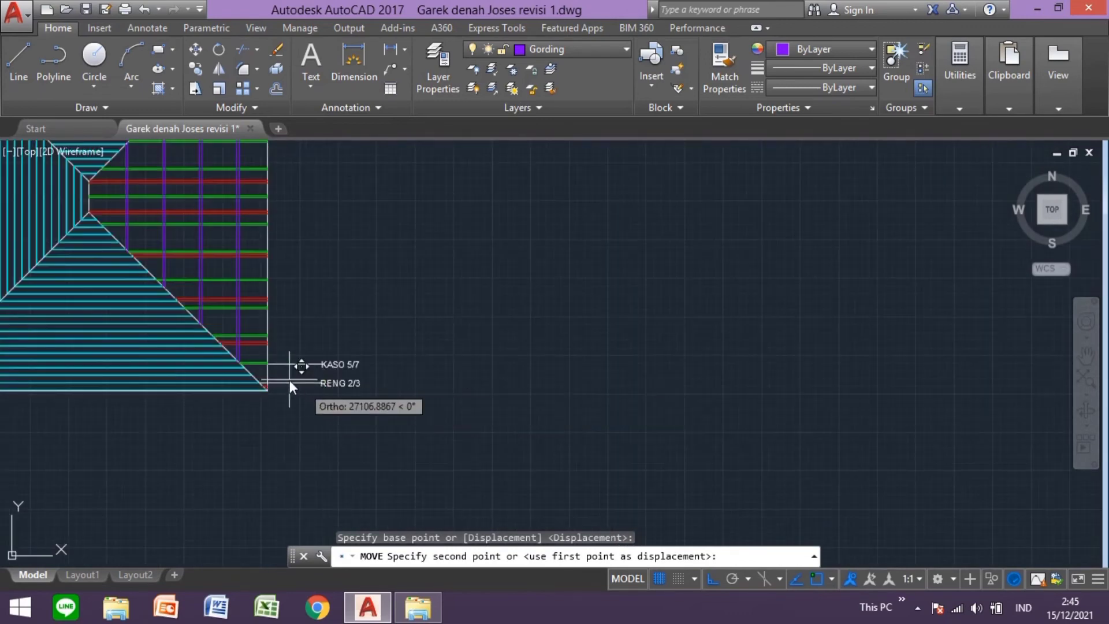
pyautogui.scroll(1, 298, 374)
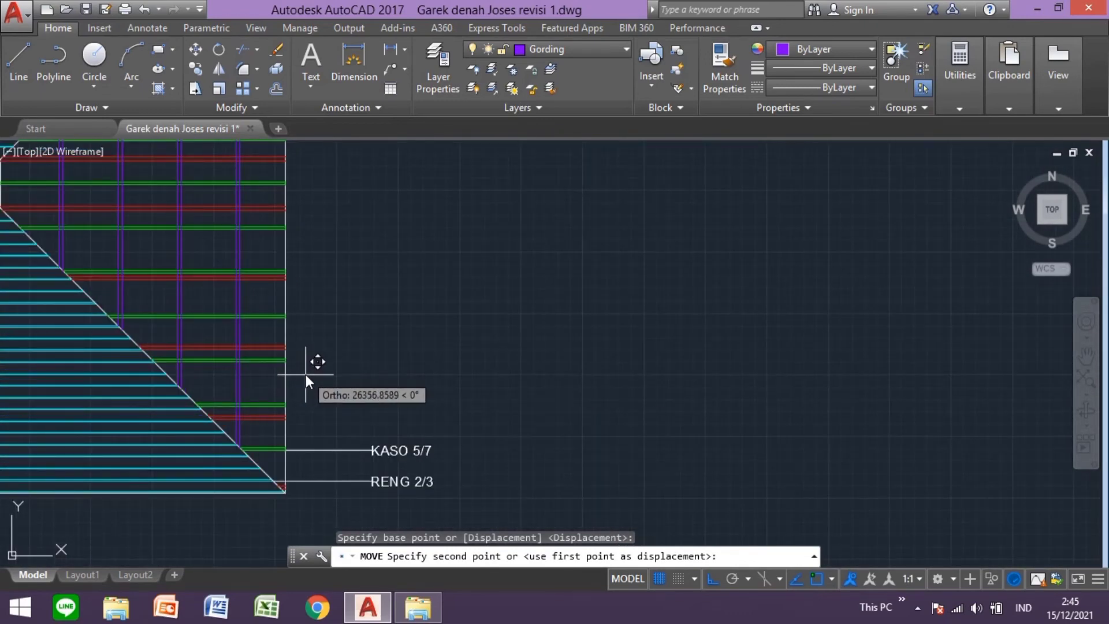
pyautogui.scroll(4, 297, 374)
pyautogui.scroll(4, 272, 362)
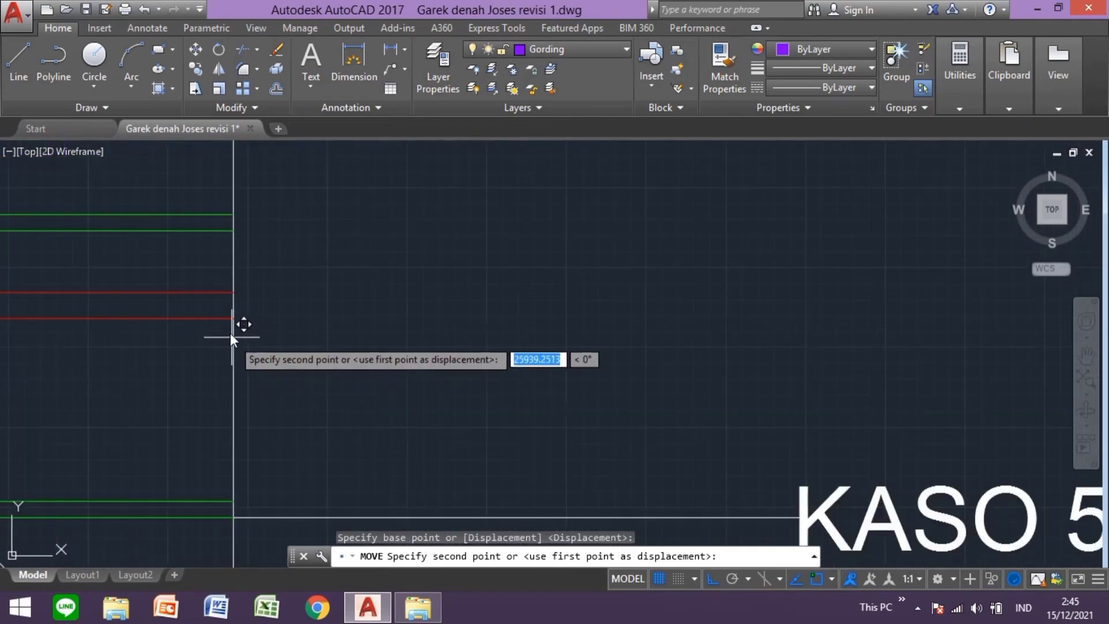
pyautogui.click(234, 321)
pyautogui.scroll(-3, 344, 369)
pyautogui.scroll(-5, 312, 361)
pyautogui.scroll(-3, 339, 421)
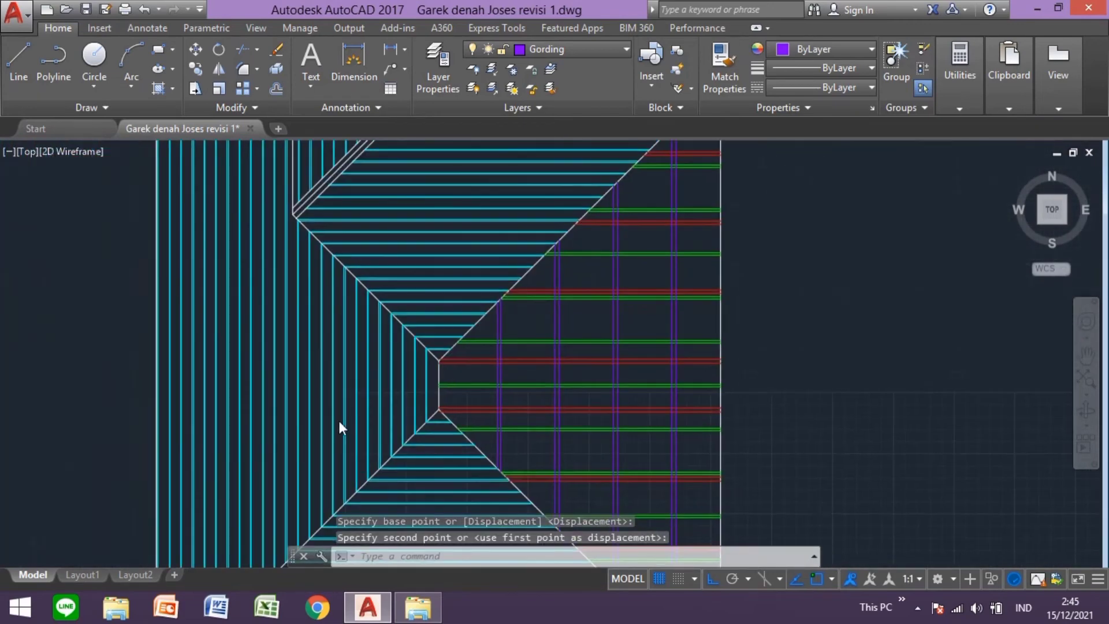
pyautogui.scroll(-4, 460, 395)
pyautogui.scroll(6, 231, 321)
pyautogui.click(455, 365)
# - Move the BALOK GORDING 8/12 label level with the other beam labels
pyautogui.click(198, 273)
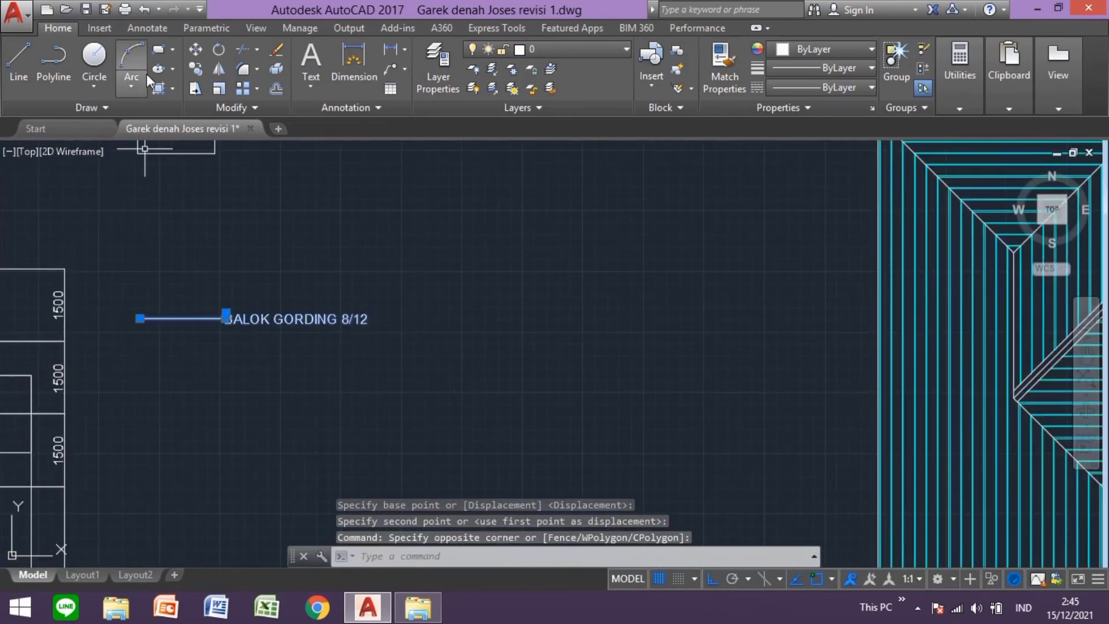
pyautogui.write('m')
pyautogui.press('Return')
pyautogui.click(138, 319)
pyautogui.scroll(-5, 322, 371)
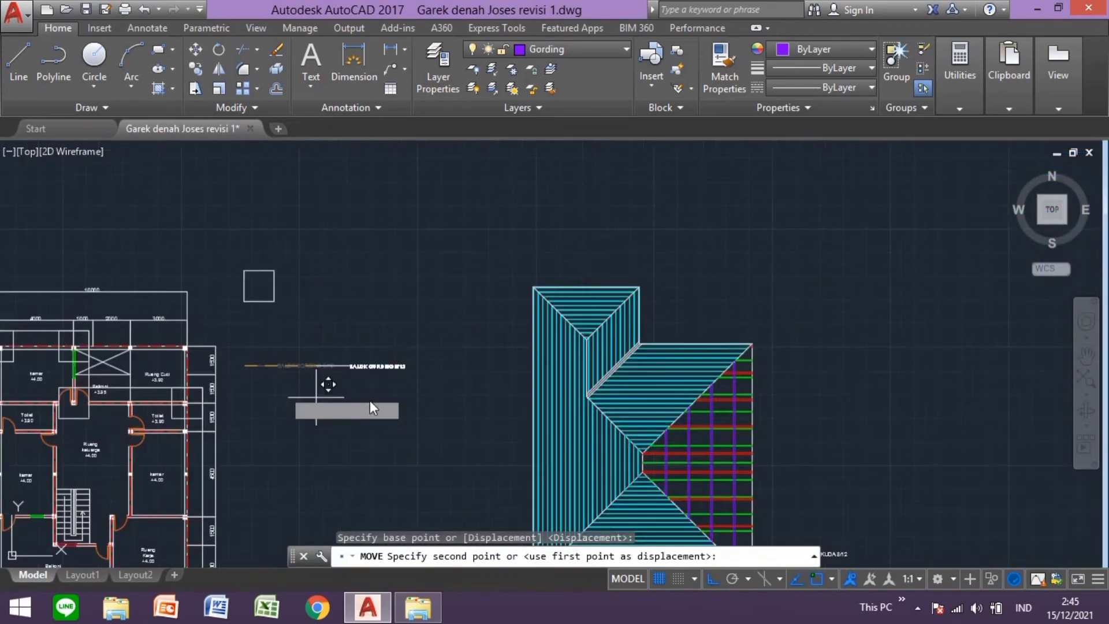
pyautogui.scroll(-2, 300, 309)
pyautogui.scroll(5, 300, 309)
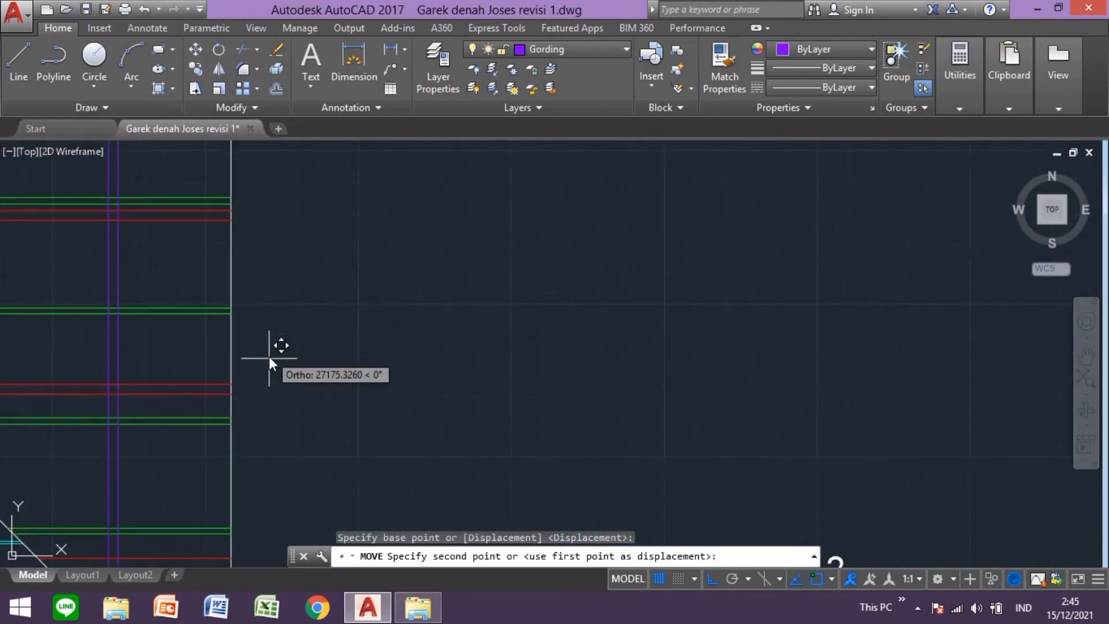
pyautogui.click(113, 313)
# - Select the moved label's leader grip, then cancel and clear the selection
pyautogui.click(340, 320)
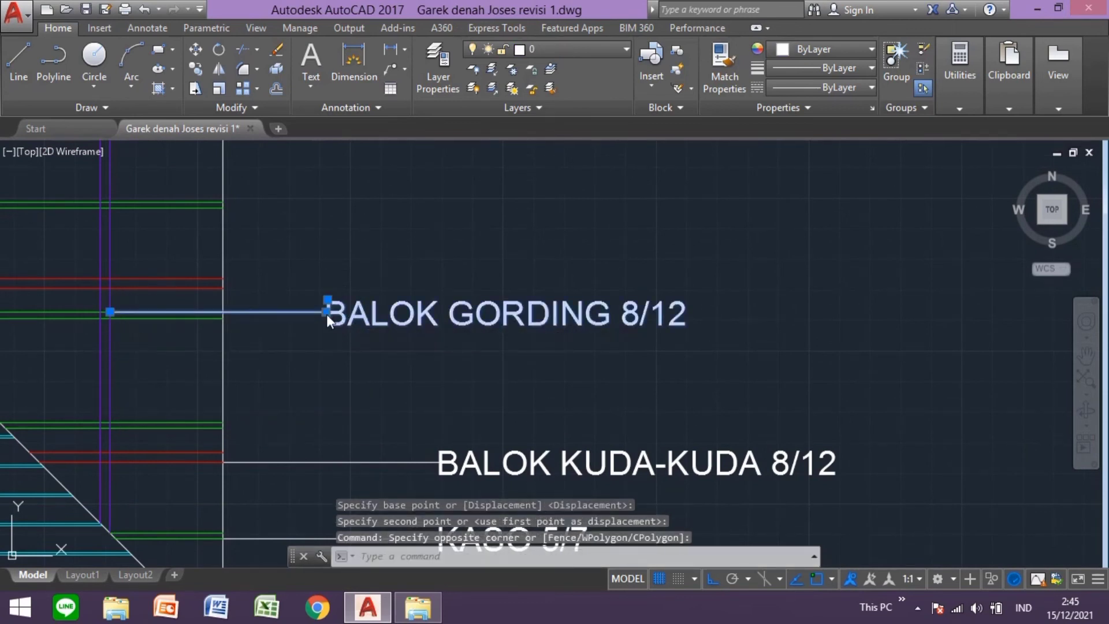
pyautogui.click(330, 316)
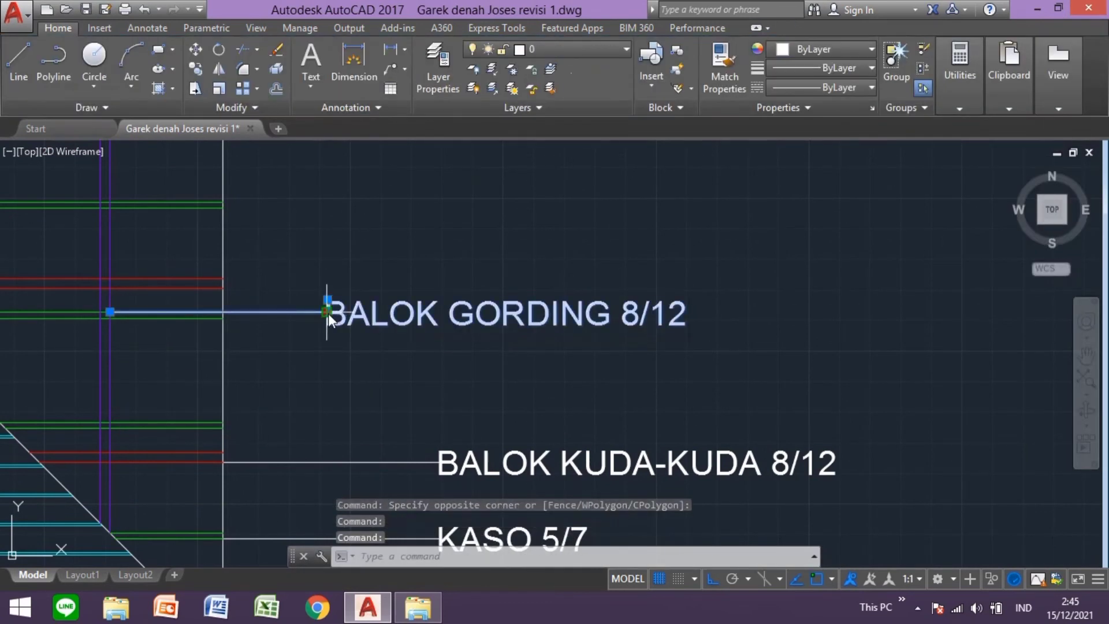
pyautogui.click(330, 316)
pyautogui.press('Escape')
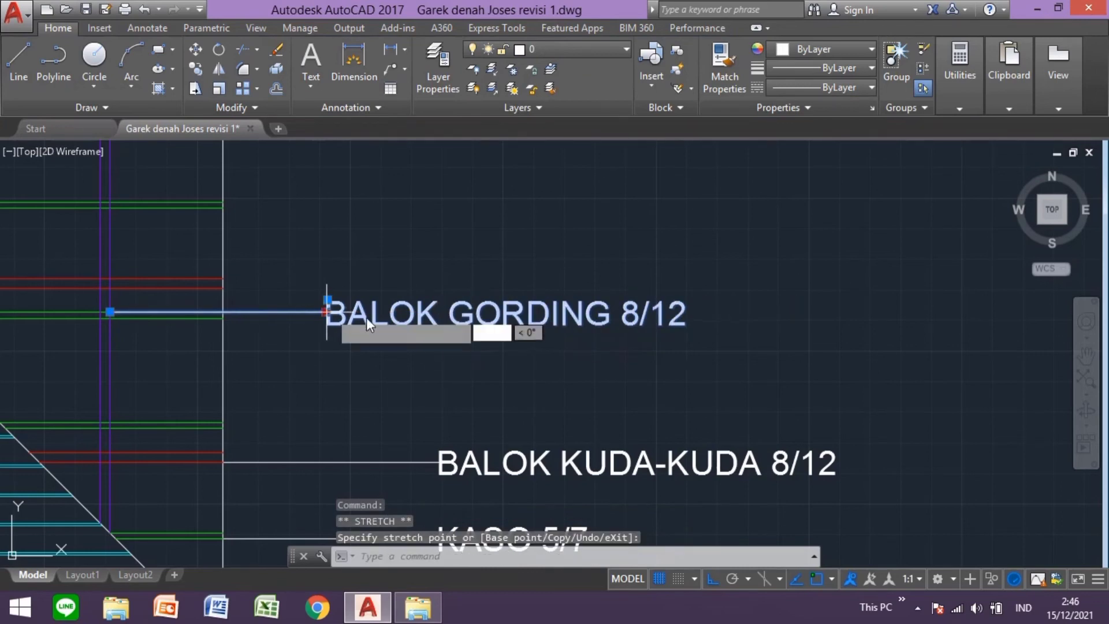
pyautogui.press('Escape')
pyautogui.click(450, 374)
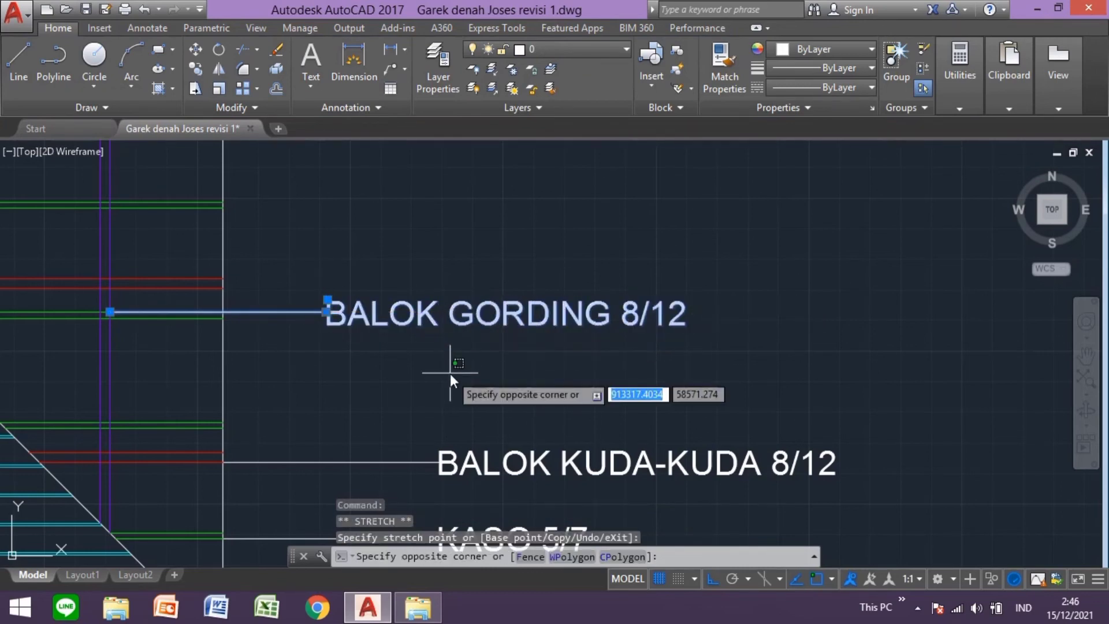
pyautogui.press('Escape')
pyautogui.press('Escape')
pyautogui.scroll(-3, 450, 373)
pyautogui.scroll(-5, 468, 407)
pyautogui.scroll(2, 508, 373)
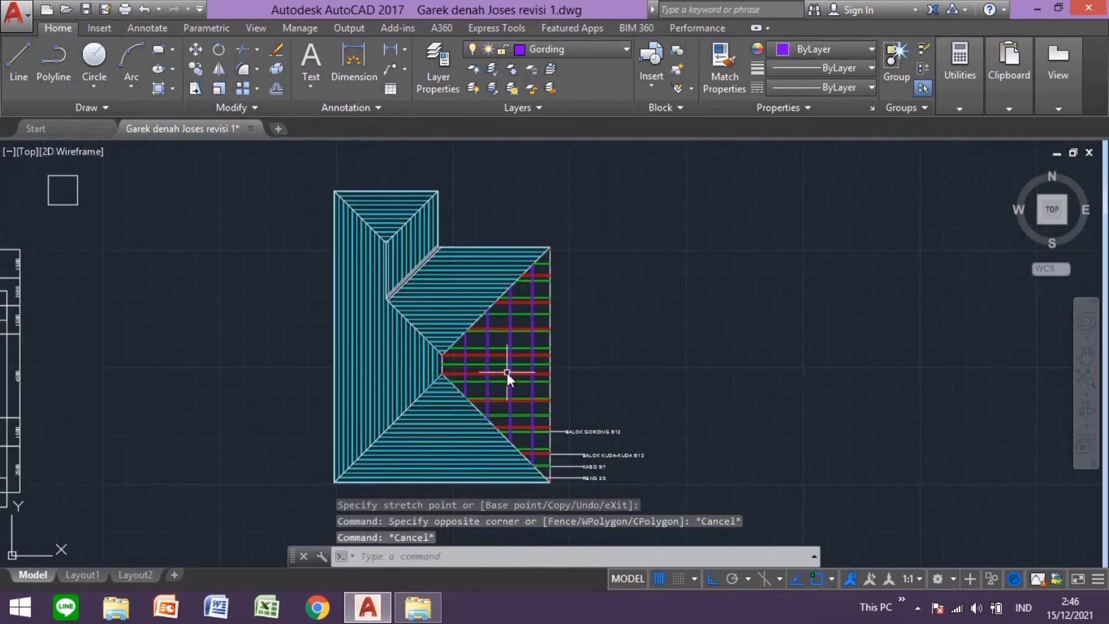
pyautogui.scroll(2, 507, 373)
pyautogui.moveTo(665, 408)
pyautogui.mouseDown(button='middle')
pyautogui.moveTo(704, 454)
pyautogui.moveTo(711, 481)
pyautogui.moveTo(683, 412)
pyautogui.mouseUp(button='middle')
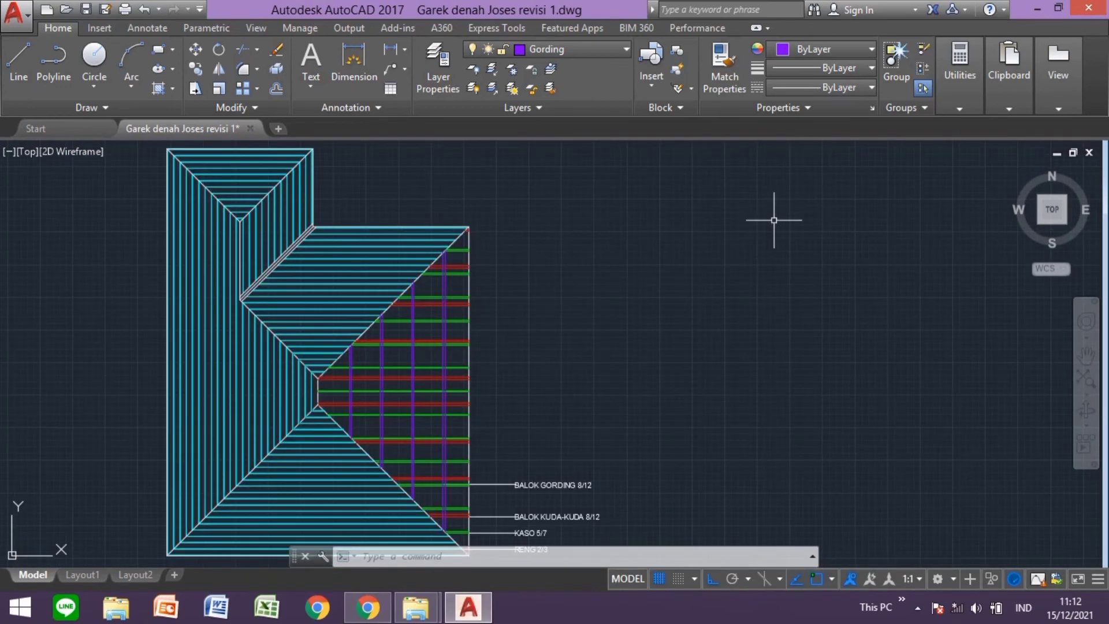
# - Zoom and pan across the roof to inspect its horizontal and vertical edge lines
pyautogui.scroll(4, 334, 404)
pyautogui.scroll(2, 329, 416)
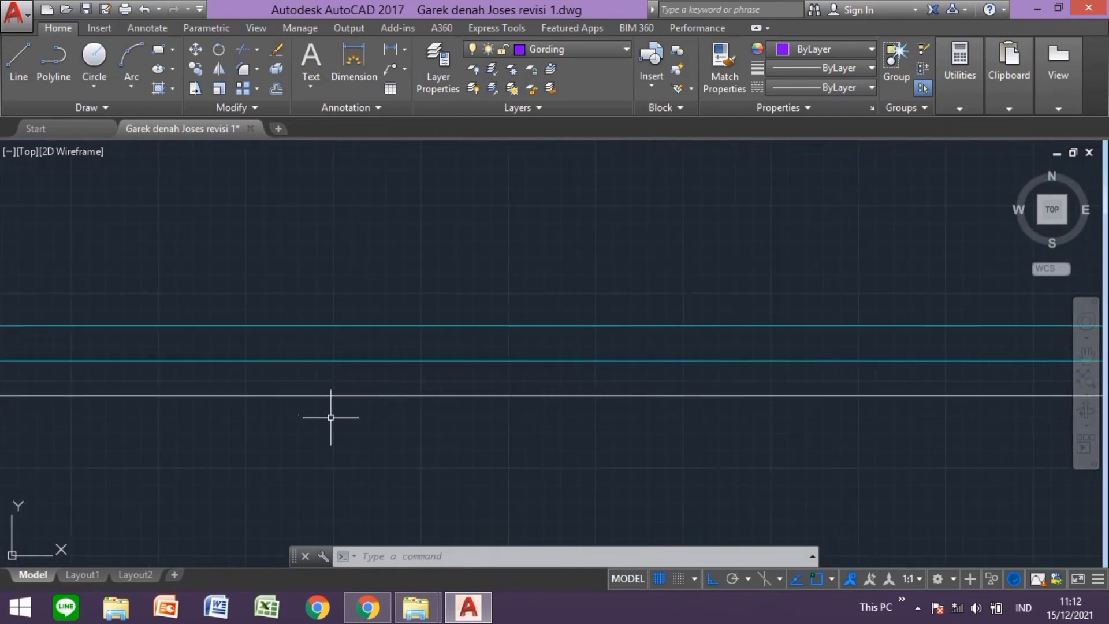
pyautogui.moveTo(330, 416); pyautogui.dragTo(299, 382)
pyautogui.scroll(-5, 494, 364)
pyautogui.scroll(4, 383, 352)
pyautogui.moveTo(384, 352); pyautogui.dragTo(359, 347)
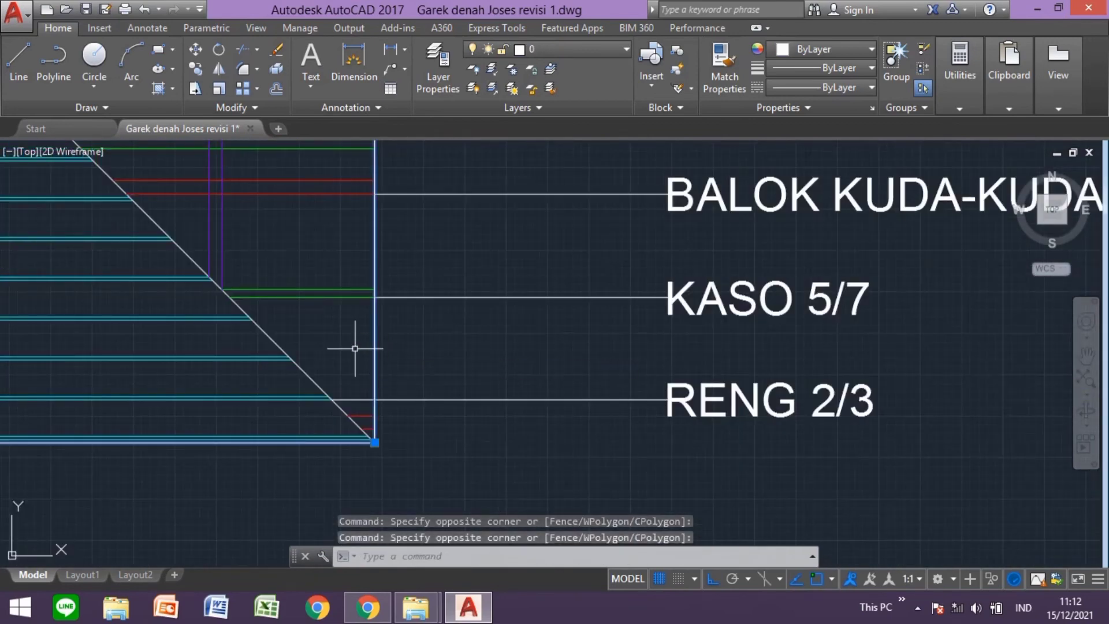
pyautogui.scroll(-6, 234, 348)
pyautogui.scroll(2, 234, 347)
pyautogui.scroll(5, 491, 357)
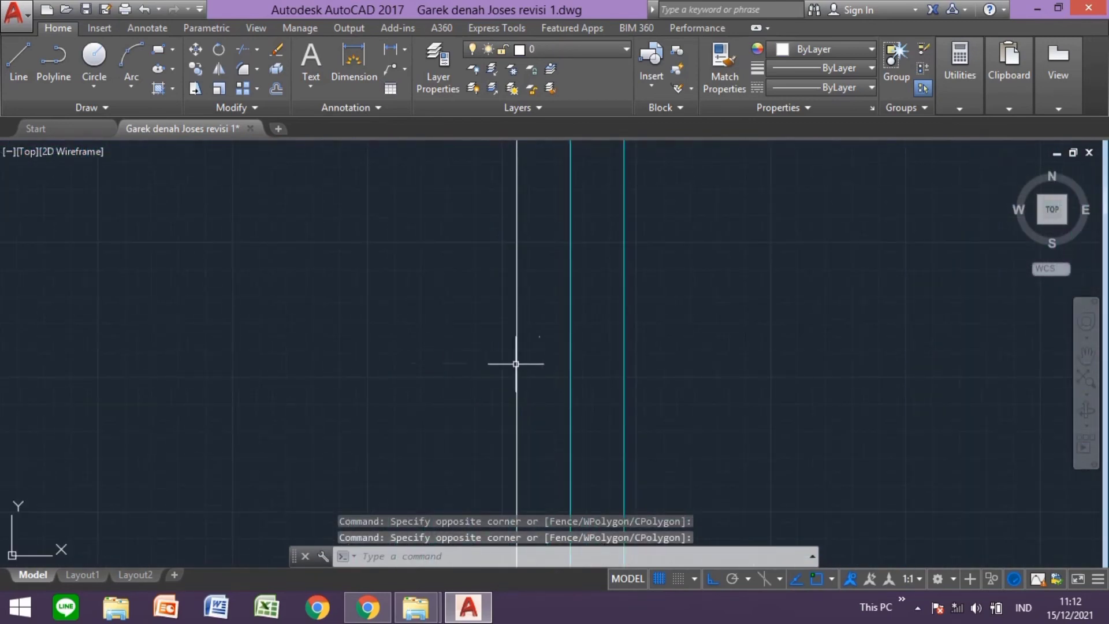
pyautogui.moveTo(511, 364); pyautogui.dragTo(462, 353)
pyautogui.scroll(-5, 462, 353)
# - Pan toward the roof's lower-left corner, then frame the floor plan and roof together
pyautogui.moveTo(462, 353); pyautogui.dragTo(352, 499, button='middle')
pyautogui.scroll(5, 353, 500)
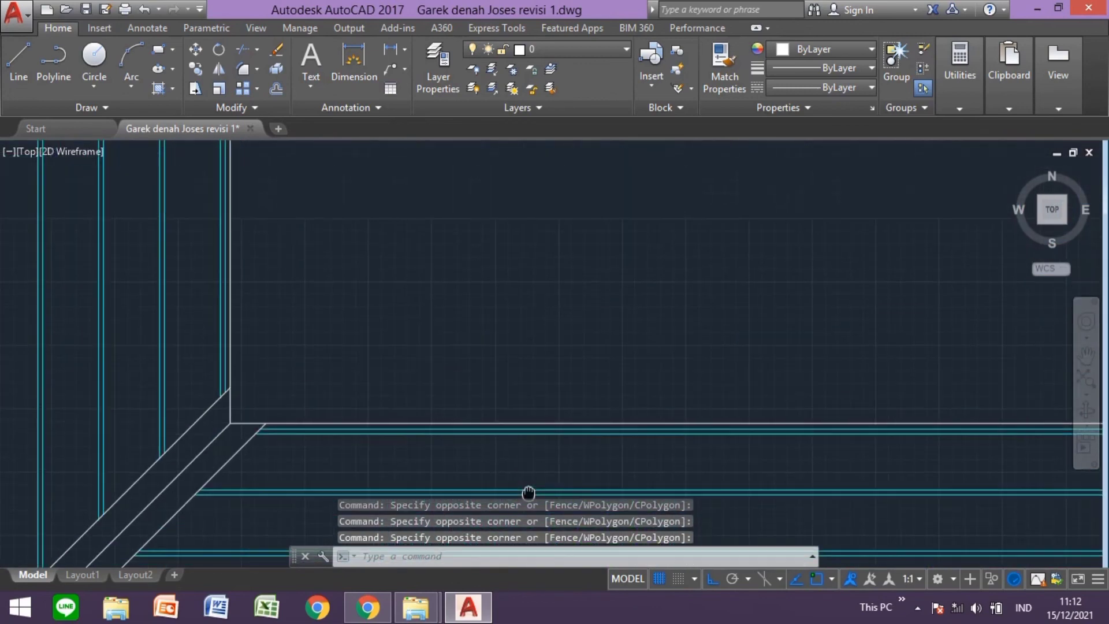
pyautogui.moveTo(465, 324)
pyautogui.mouseDown(button='middle')
pyautogui.moveTo(465, 415)
pyautogui.moveTo(415, 408)
pyautogui.mouseUp(button='middle')
pyautogui.scroll(-3, 417, 408)
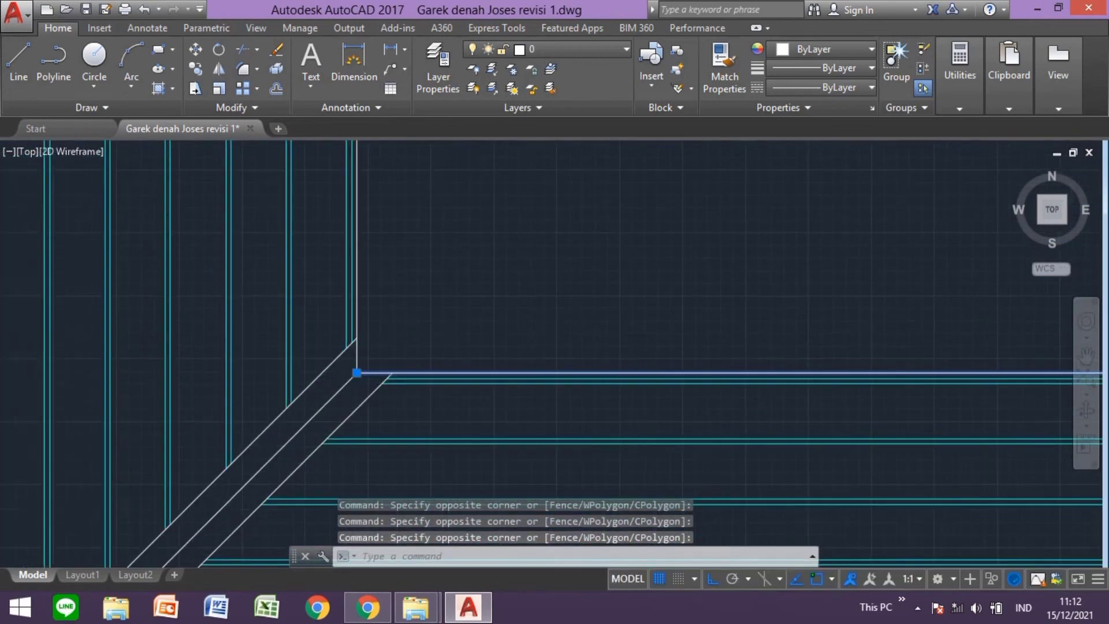
pyautogui.scroll(4, 322, 350)
pyautogui.scroll(-3, 297, 347)
pyautogui.scroll(-2, 416, 446)
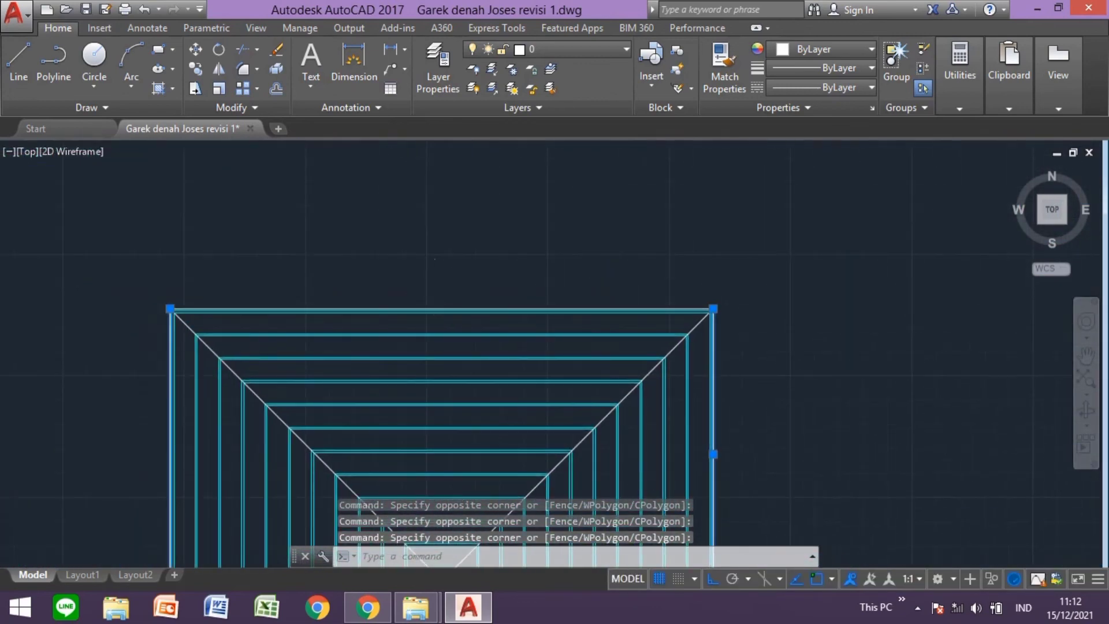
pyautogui.scroll(4, 419, 418)
pyautogui.scroll(-3, 420, 419)
pyautogui.scroll(-4, 441, 391)
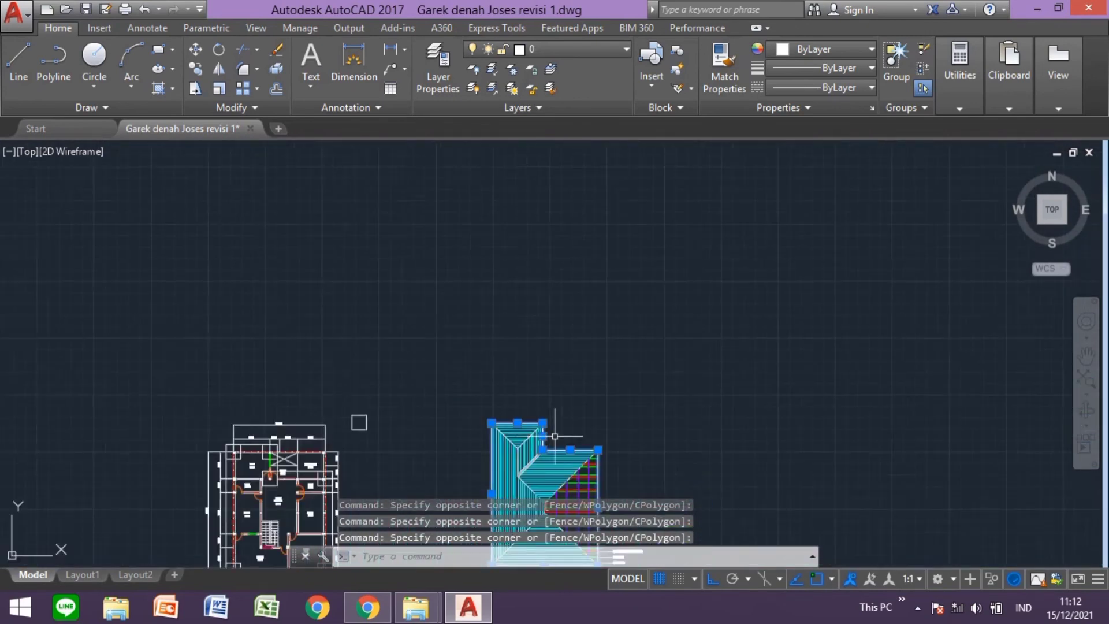
pyautogui.moveTo(560, 421); pyautogui.dragTo(518, 306, button='middle')
# - Copy the roof outline from its bottom-left corner to a spot right of the roof plan
pyautogui.click(195, 69)
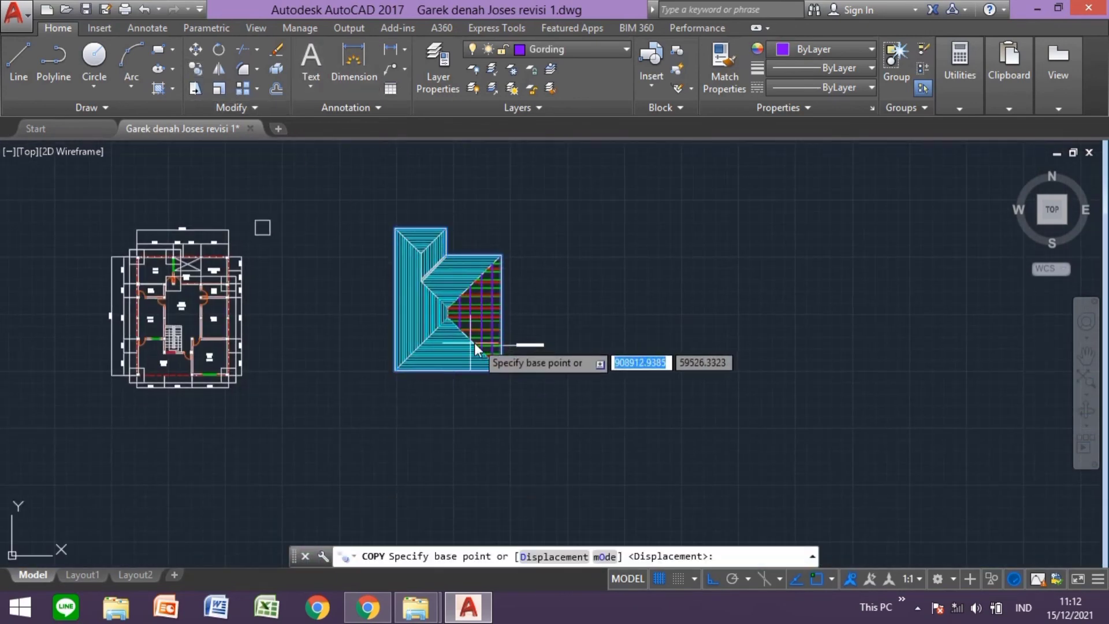
pyautogui.scroll(5, 496, 451)
pyautogui.click(502, 447)
pyautogui.scroll(-2, 599, 449)
pyautogui.scroll(-3, 578, 439)
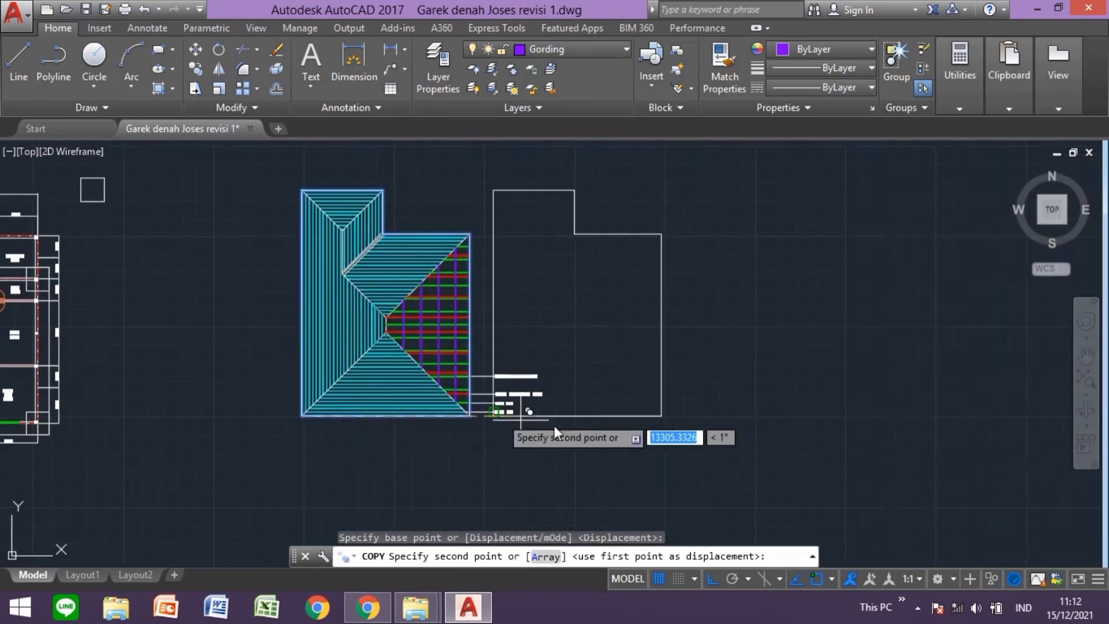
pyautogui.click(611, 417)
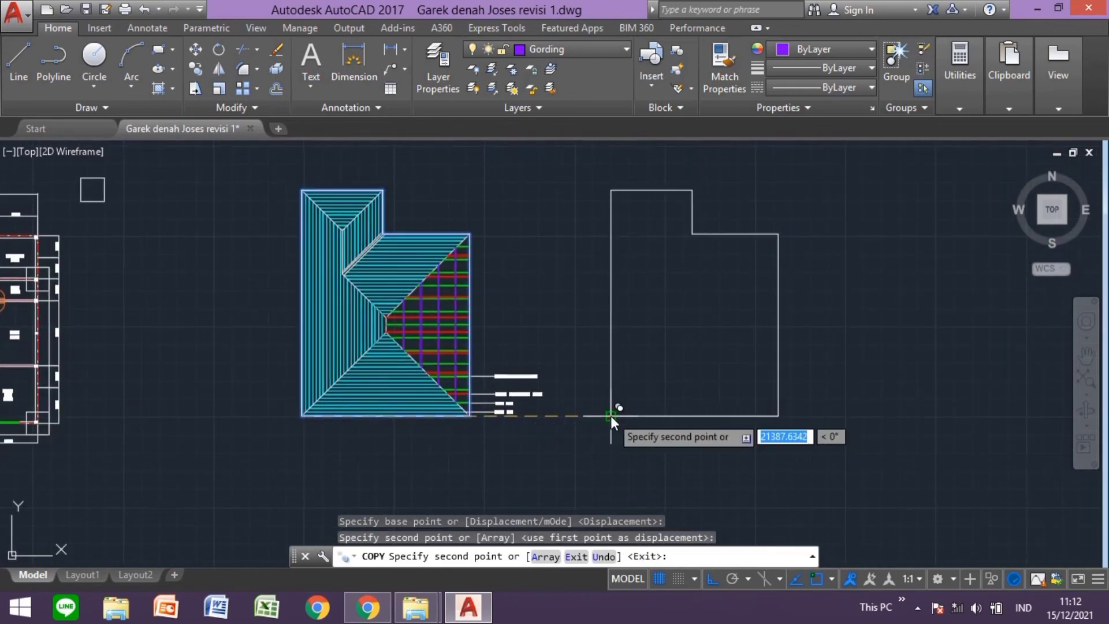
pyautogui.press('Escape')
pyautogui.moveTo(689, 352); pyautogui.dragTo(592, 357, button='middle')
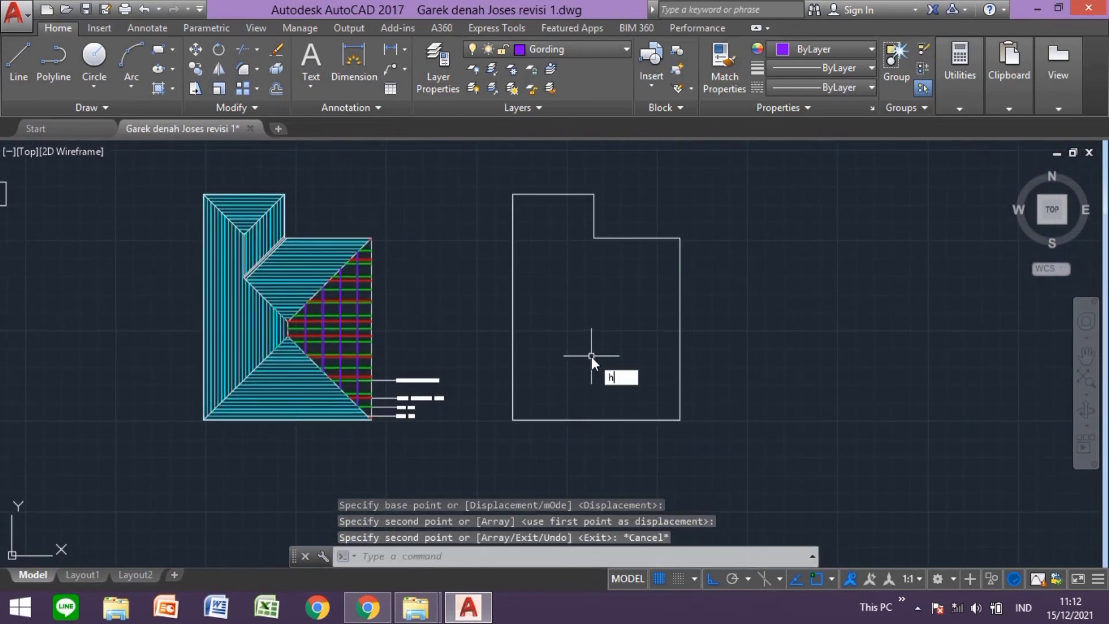
# - Hatch the inside of the copied roof outline with ANSI38 crosshatch at scale 100
pyautogui.write('h')
pyautogui.press('Return')
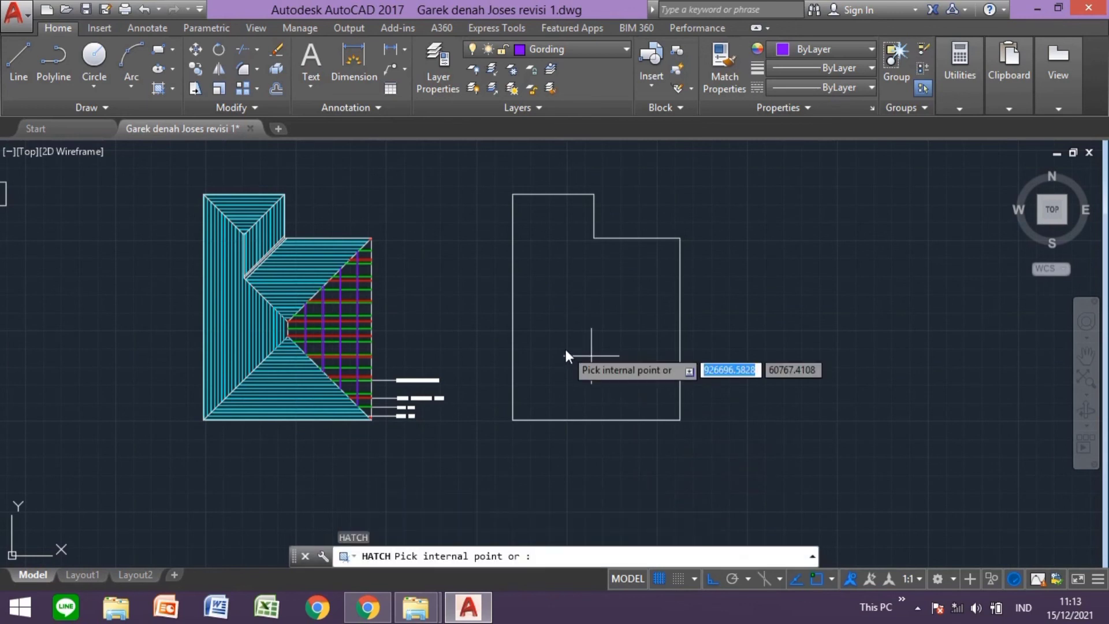
pyautogui.click(370, 49)
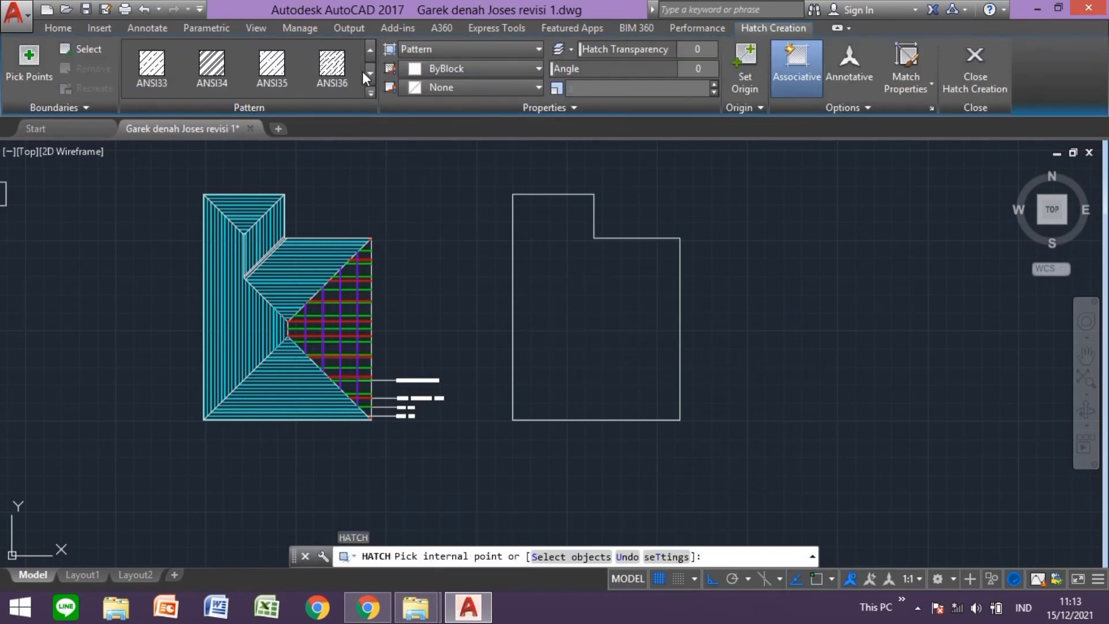
pyautogui.click(590, 268)
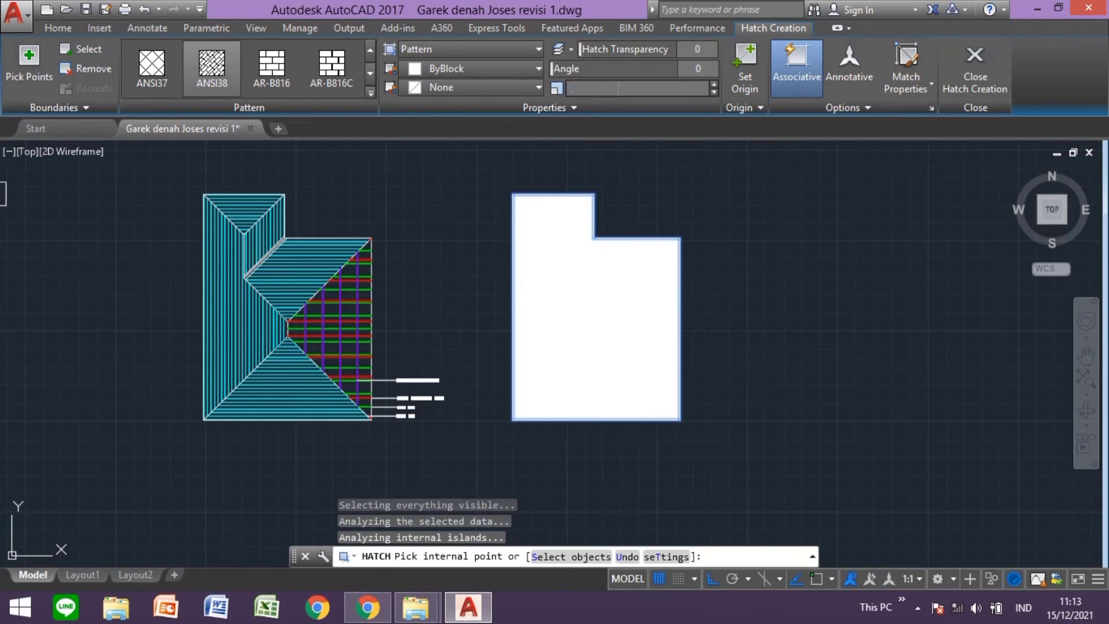
pyautogui.write('50')
pyautogui.press('Return')
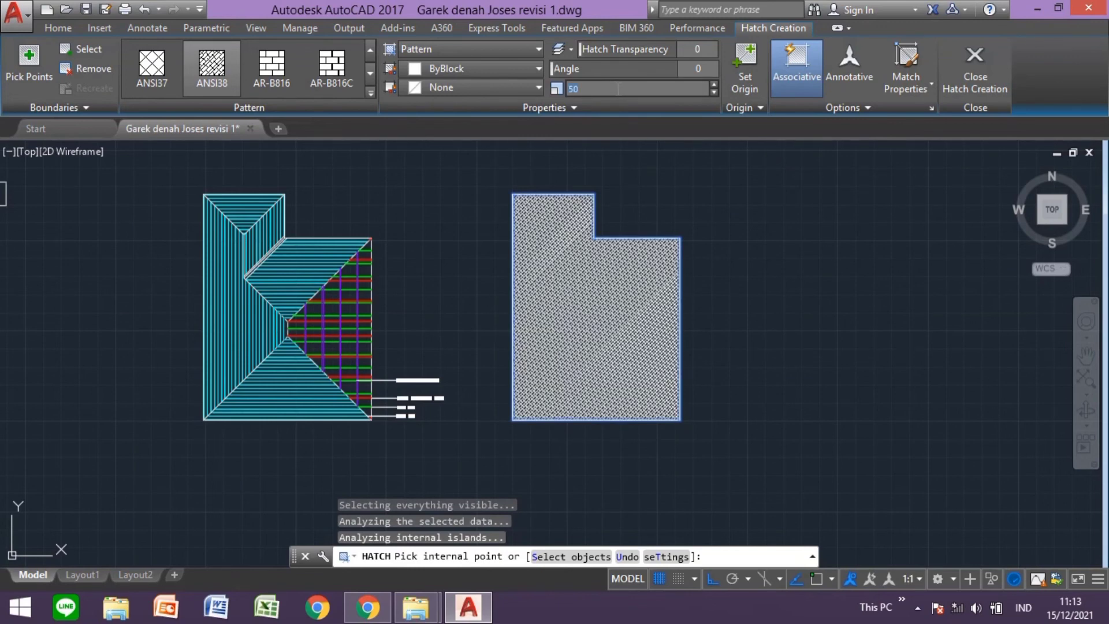
pyautogui.write('100')
pyautogui.press('Return')
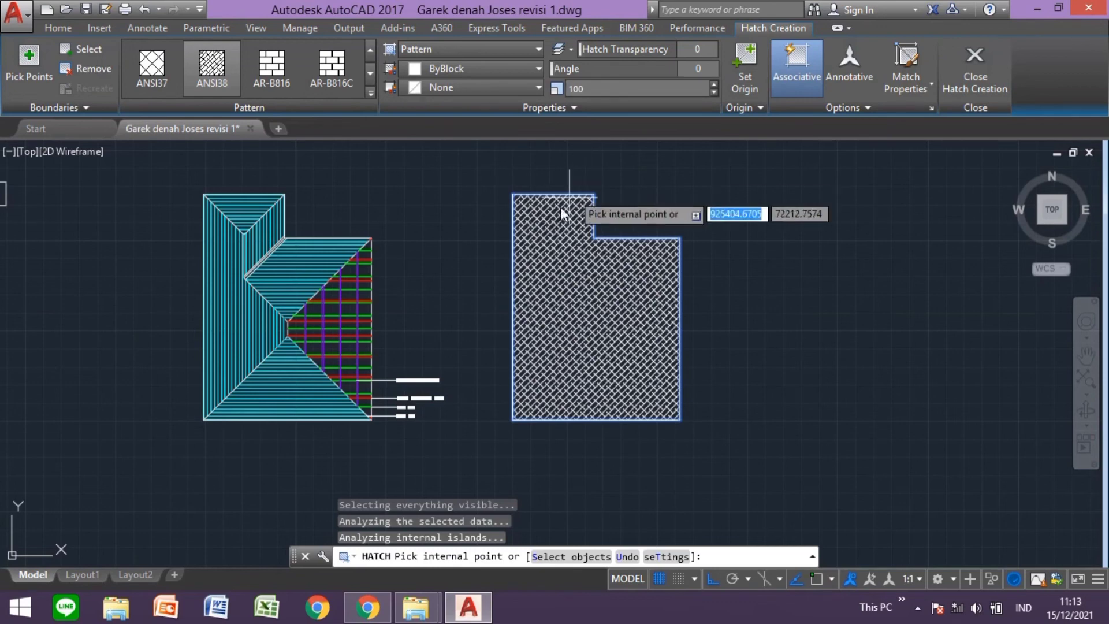
pyautogui.press('Escape')
pyautogui.scroll(4, 555, 316)
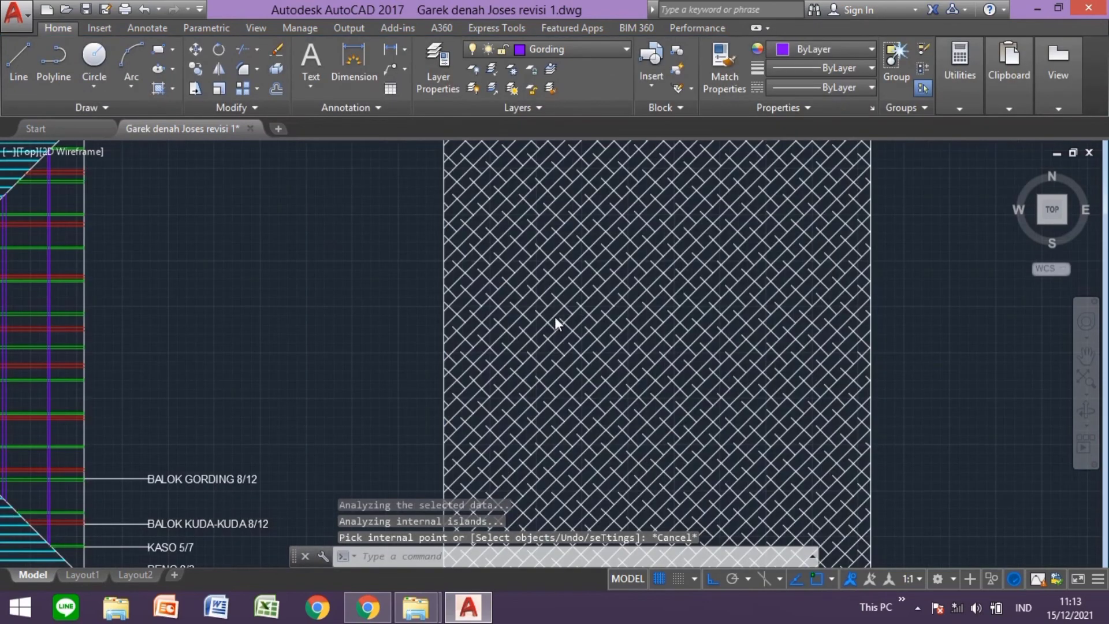
pyautogui.scroll(-2, 556, 316)
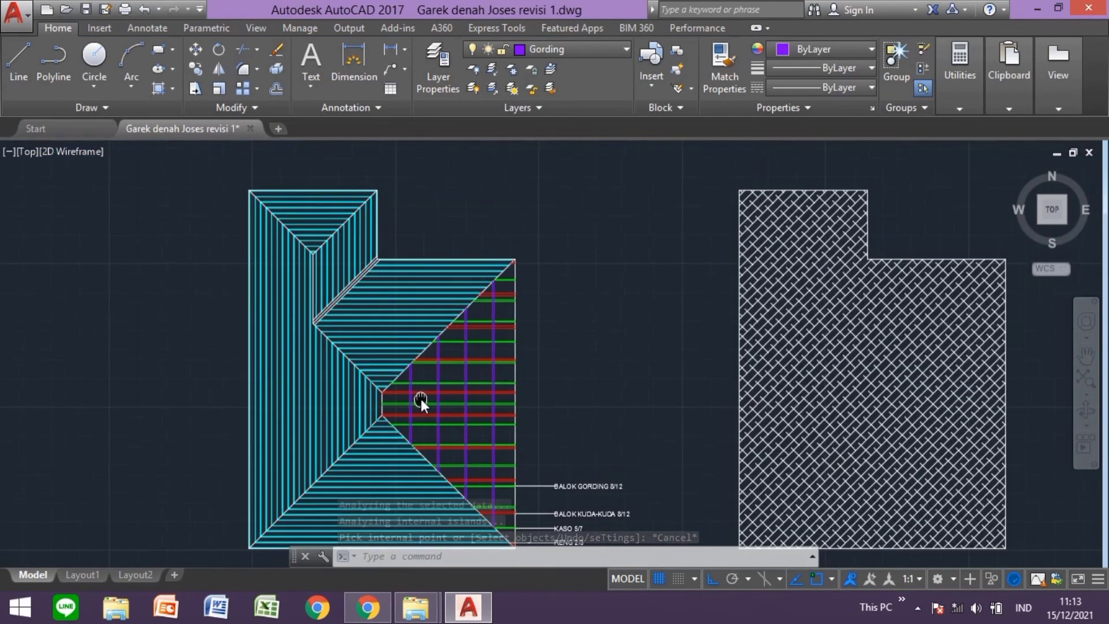